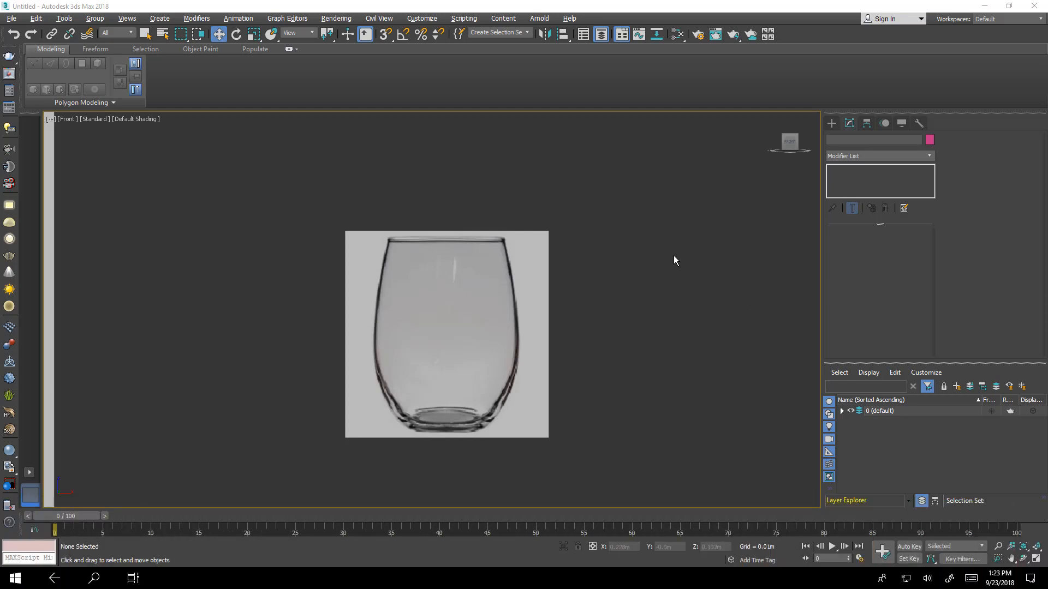
Trace the right half of the reference glass with a six-point Line spline from the rim down to the centre of the base.
click(832, 127)
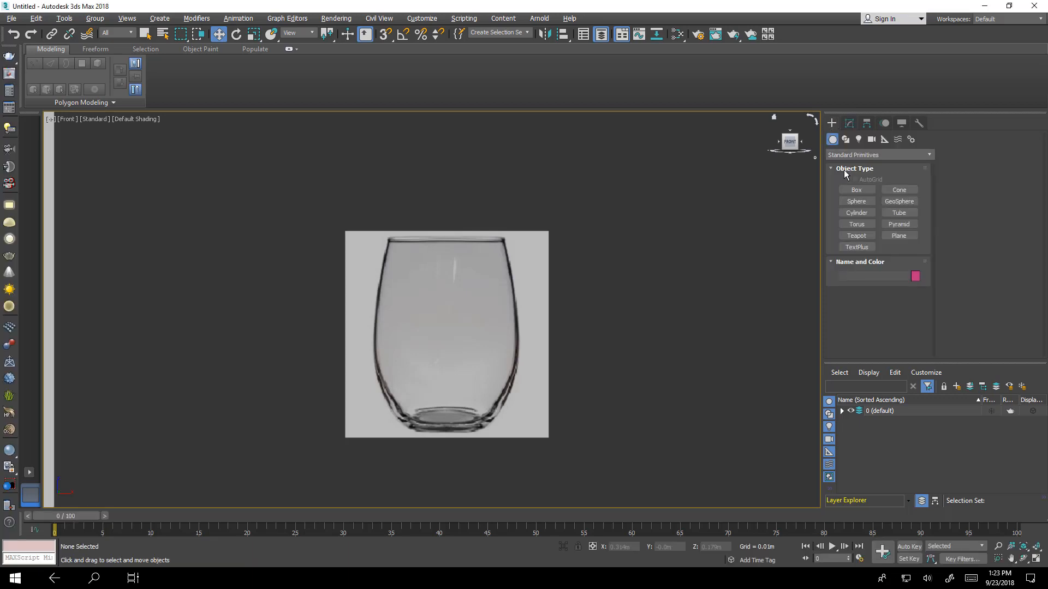
click(845, 140)
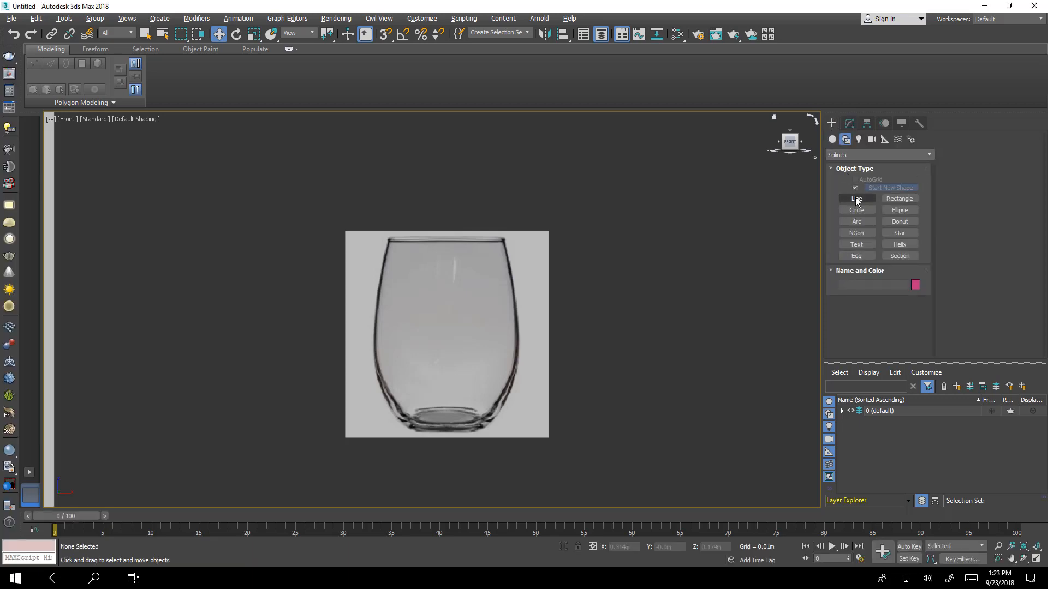
click(856, 200)
middle_drag(523, 252, 679, 236)
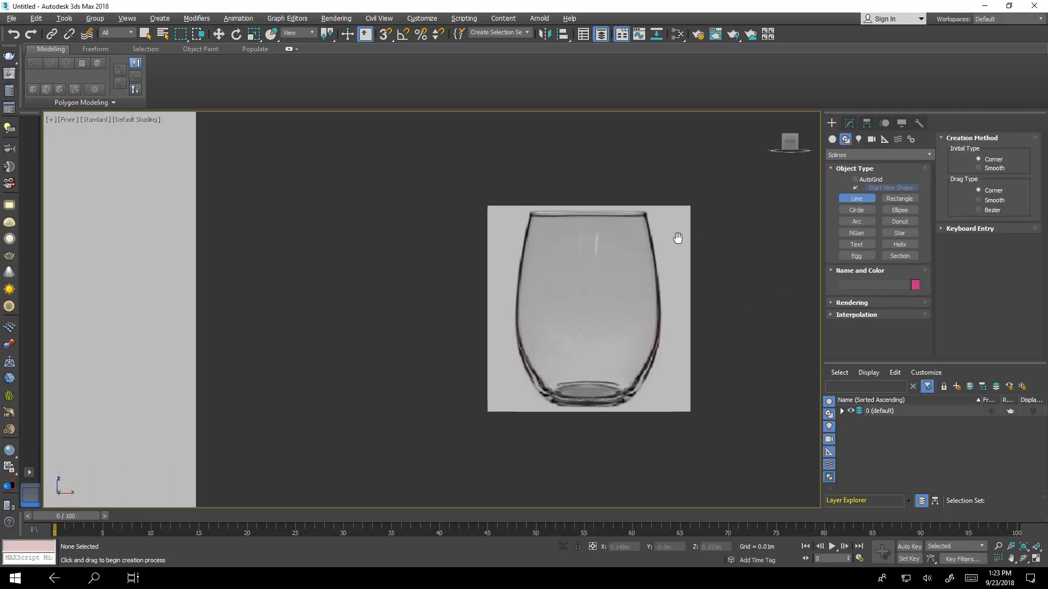
scroll(678, 236, up, 3)
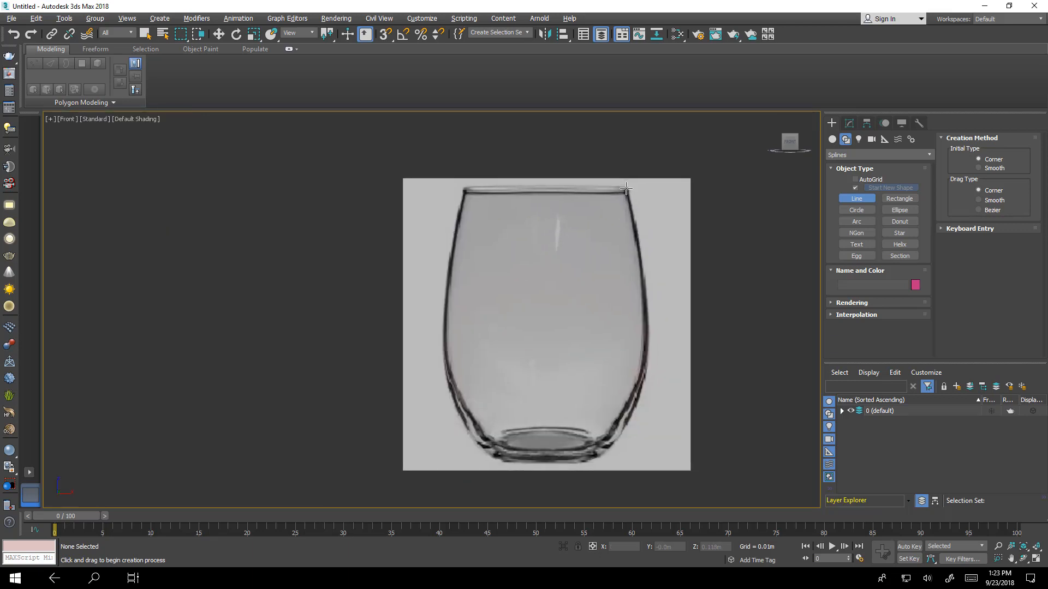
click(626, 189)
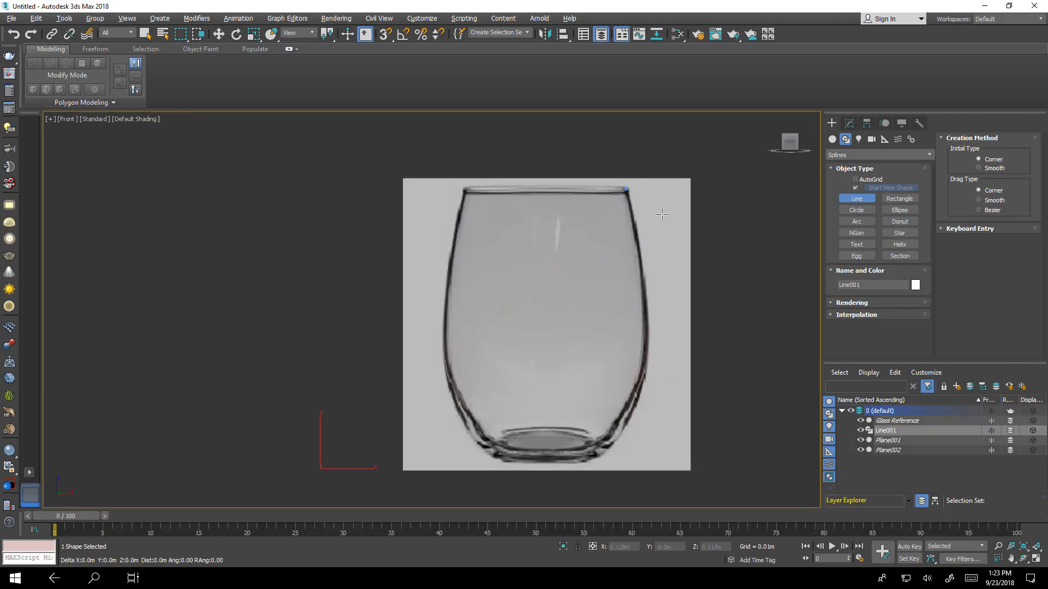
click(644, 299)
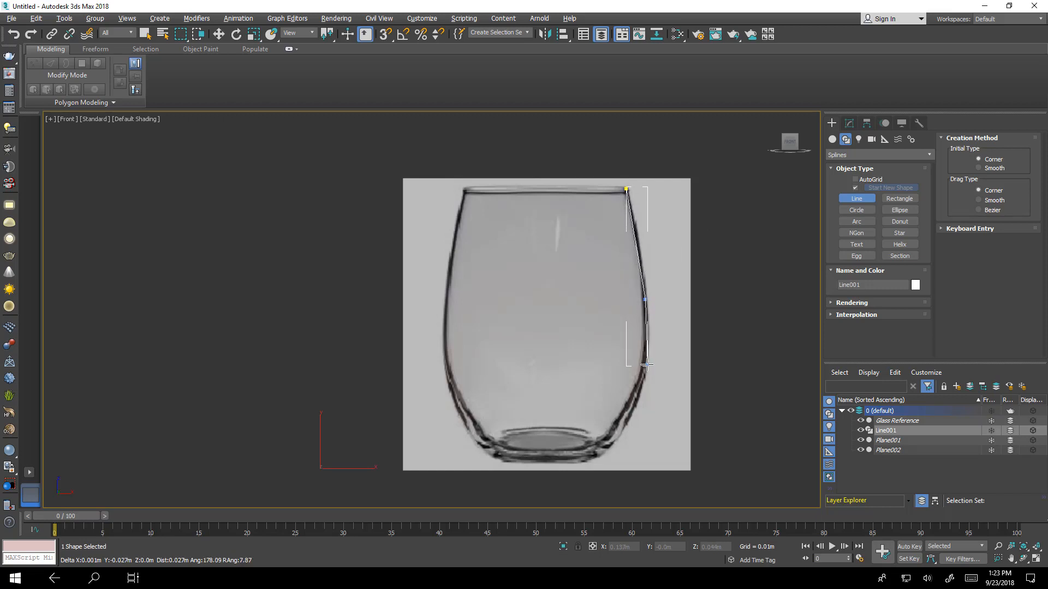
click(645, 362)
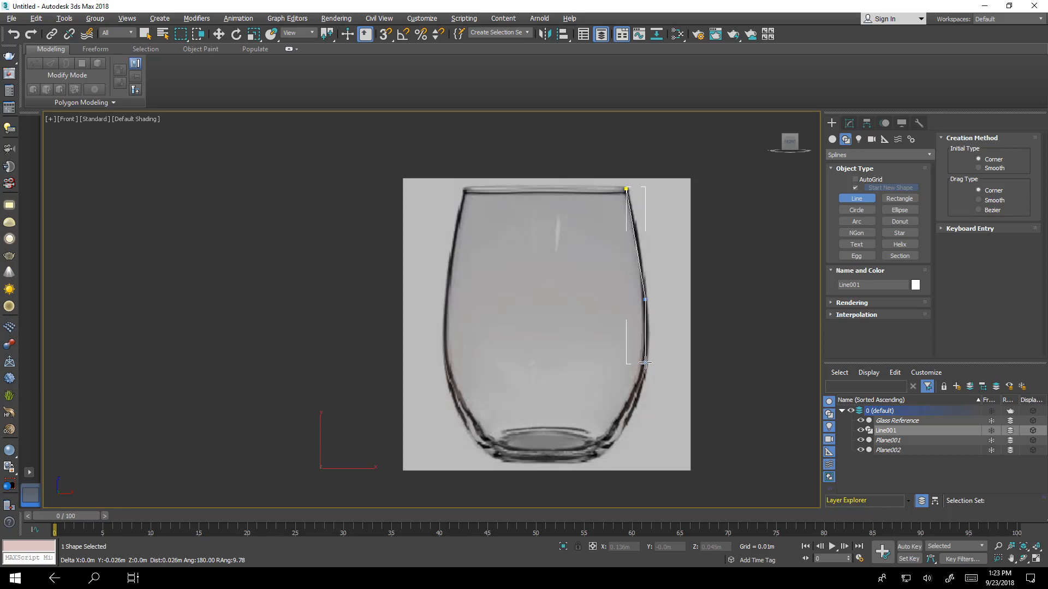
click(625, 426)
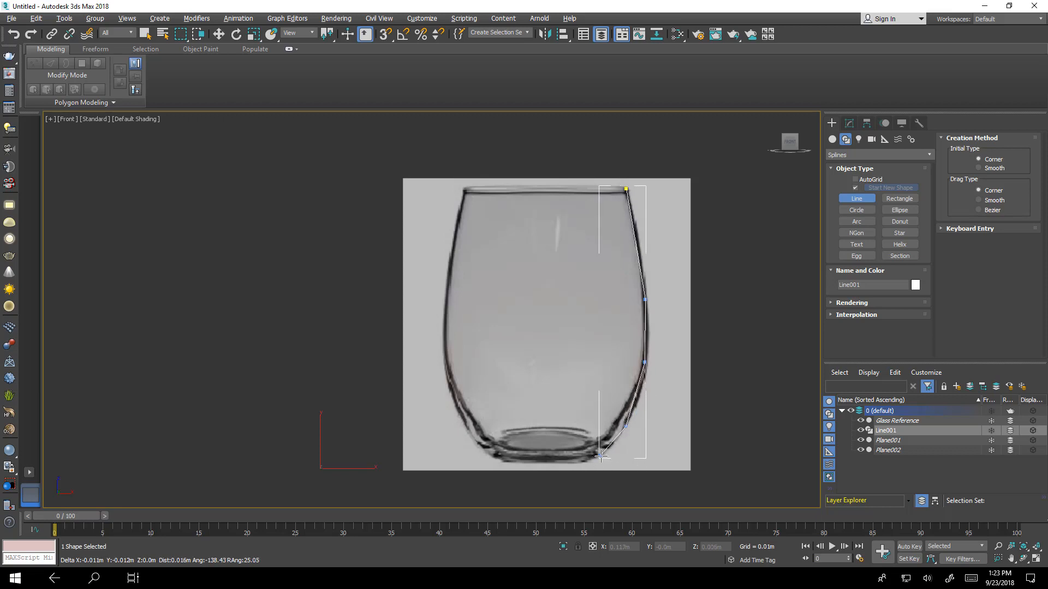
click(600, 456)
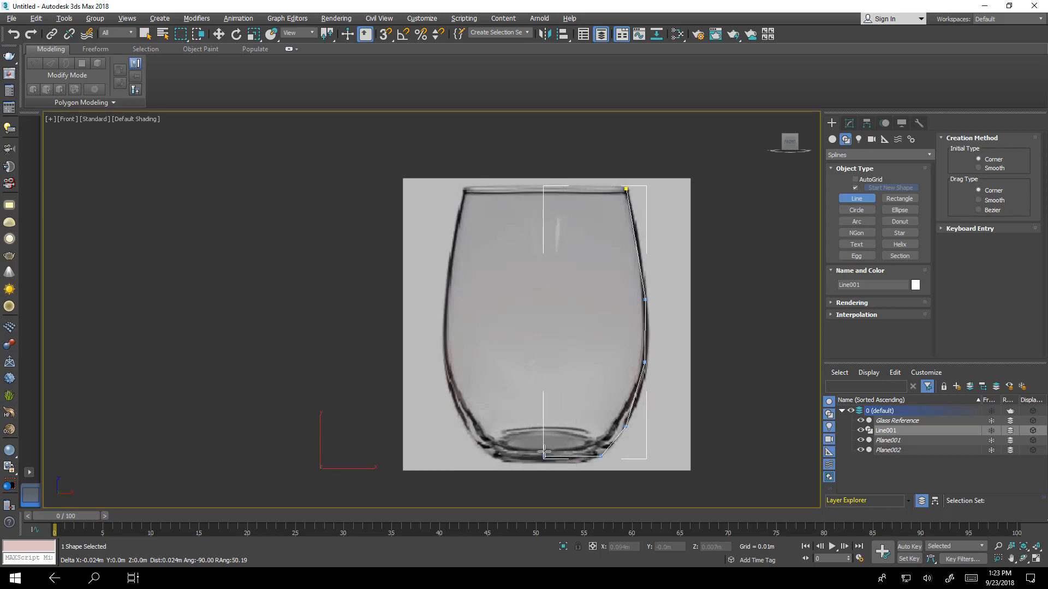
click(544, 454)
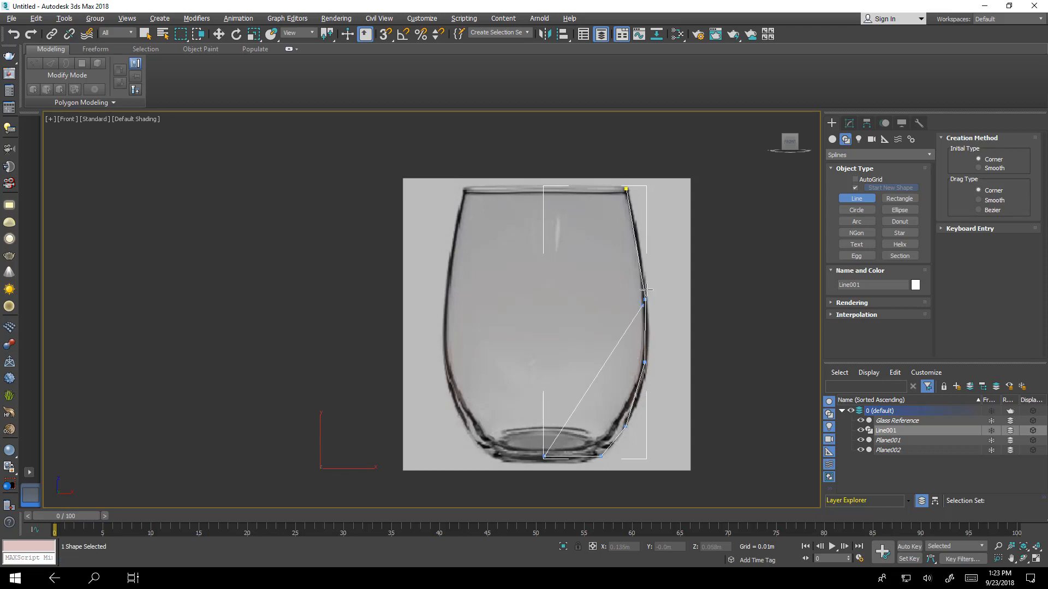
right_click(608, 293)
key(w)
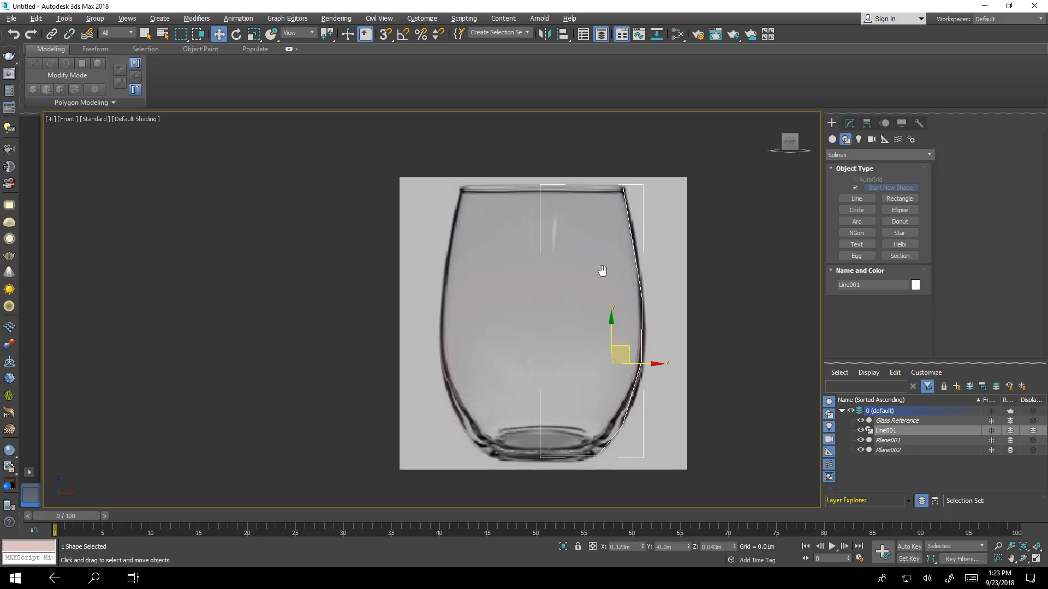
Convert the three side-wall vertices of the glass profile line to Smooth.
scroll(597, 271, down, 2)
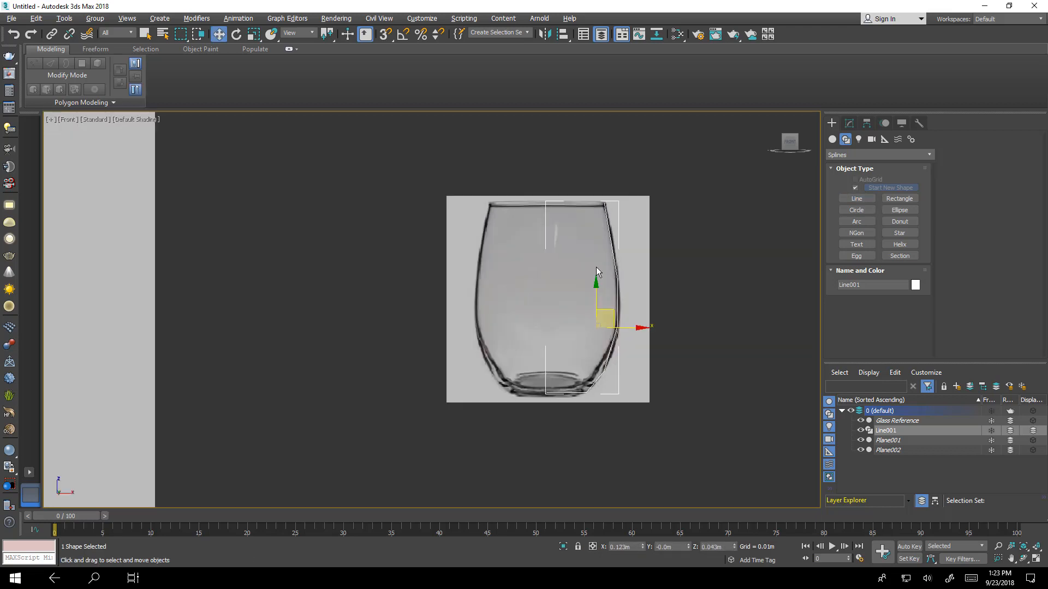
click(849, 123)
click(976, 154)
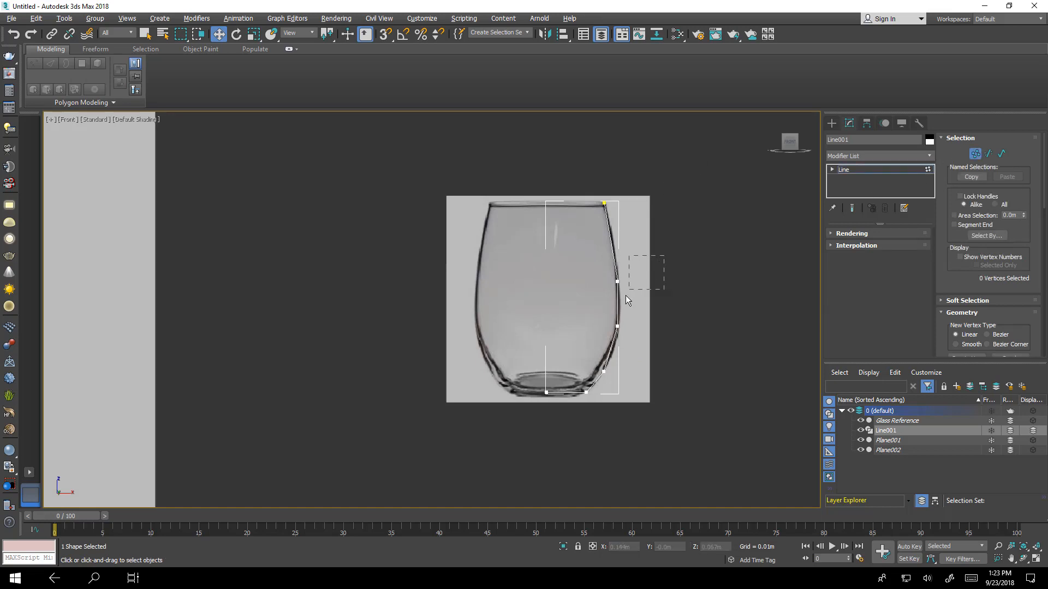
drag(594, 385, 593, 385)
right_click(594, 350)
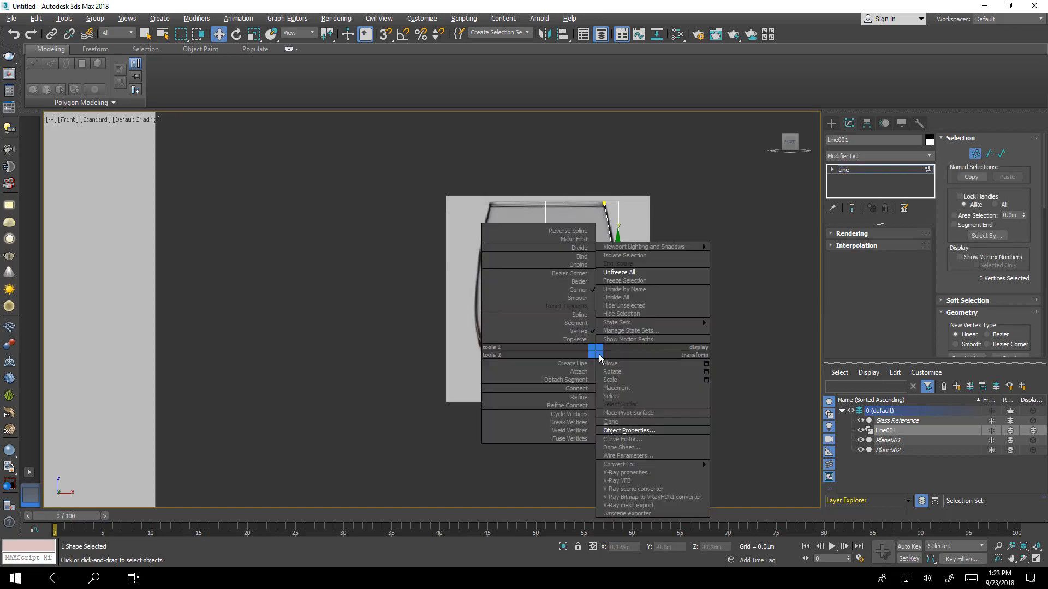
click(578, 303)
Convert the profile's rim vertex and bottom corner vertex to Bezier.
scroll(594, 349, up, 2)
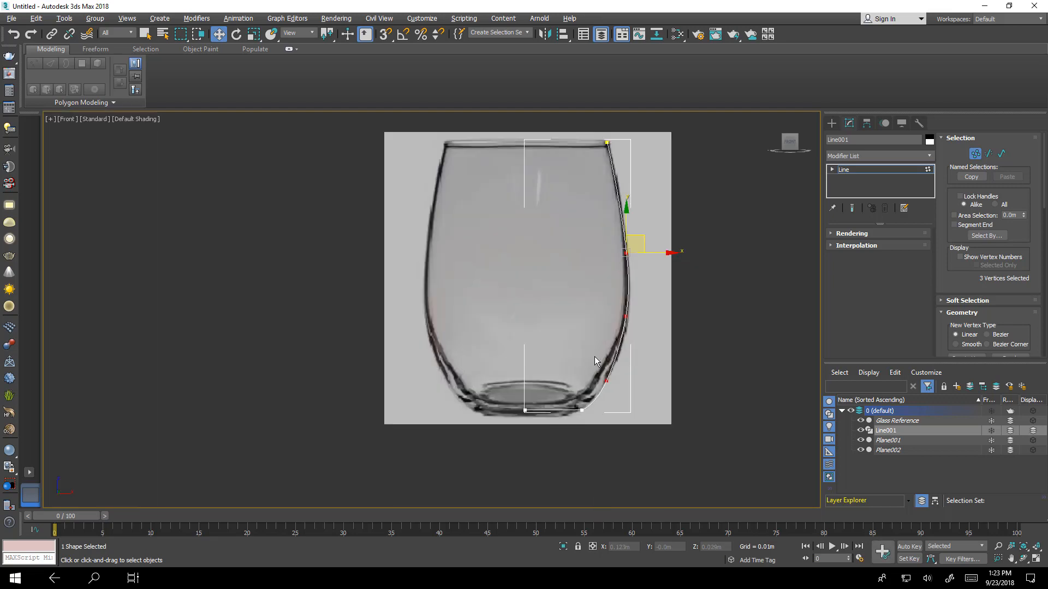
click(581, 410)
middle_drag(670, 187, 672, 250)
ctrl+click(611, 206)
right_click(600, 200)
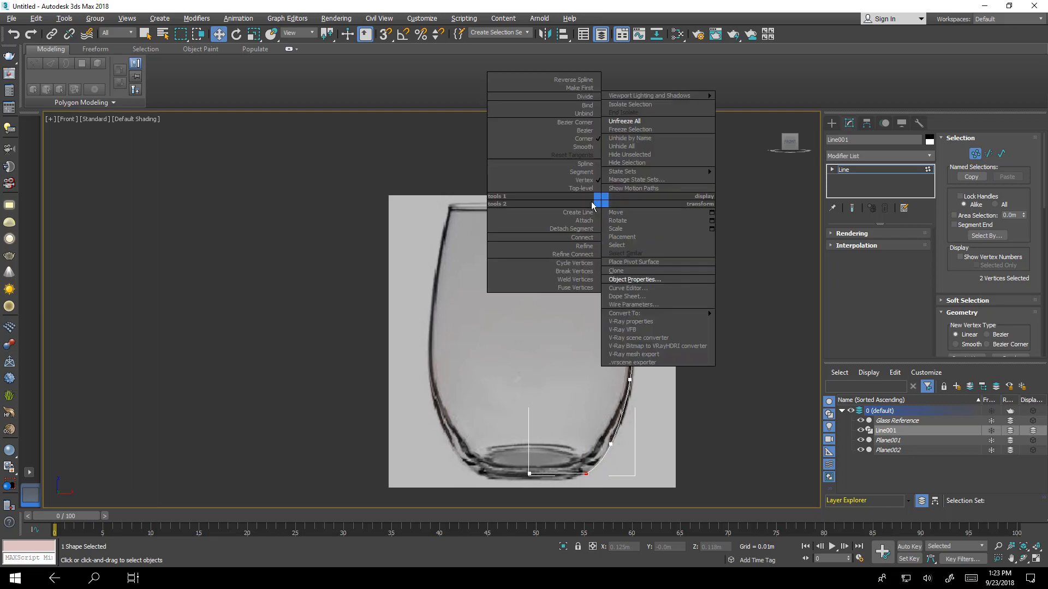
click(568, 130)
Adjust the Bezier handles of the rim vertex and the bottom corner vertex to follow the reference glass outline.
scroll(613, 208, up, 5)
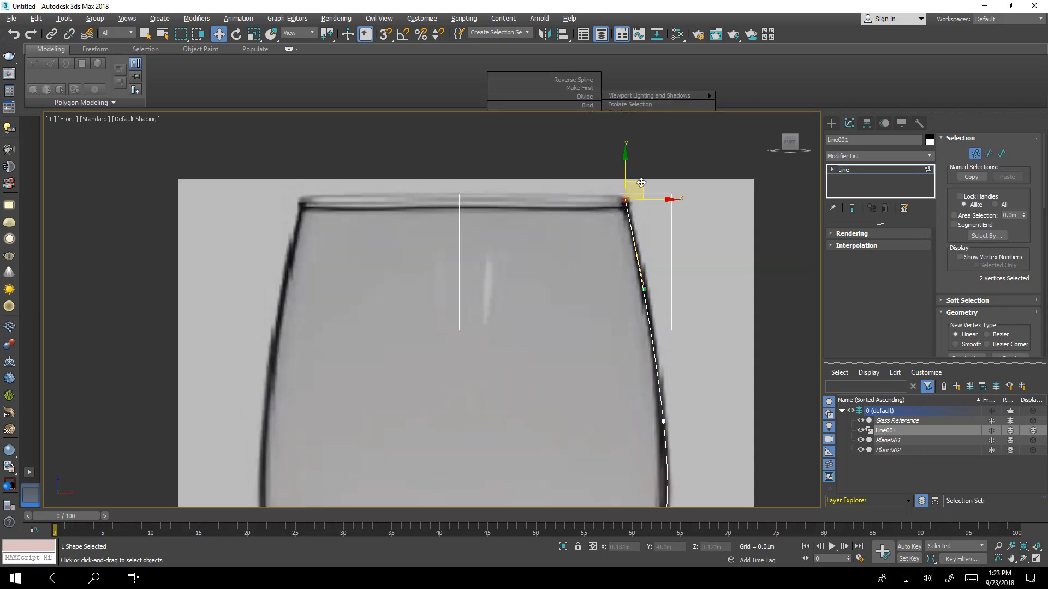
drag(645, 290, 649, 293)
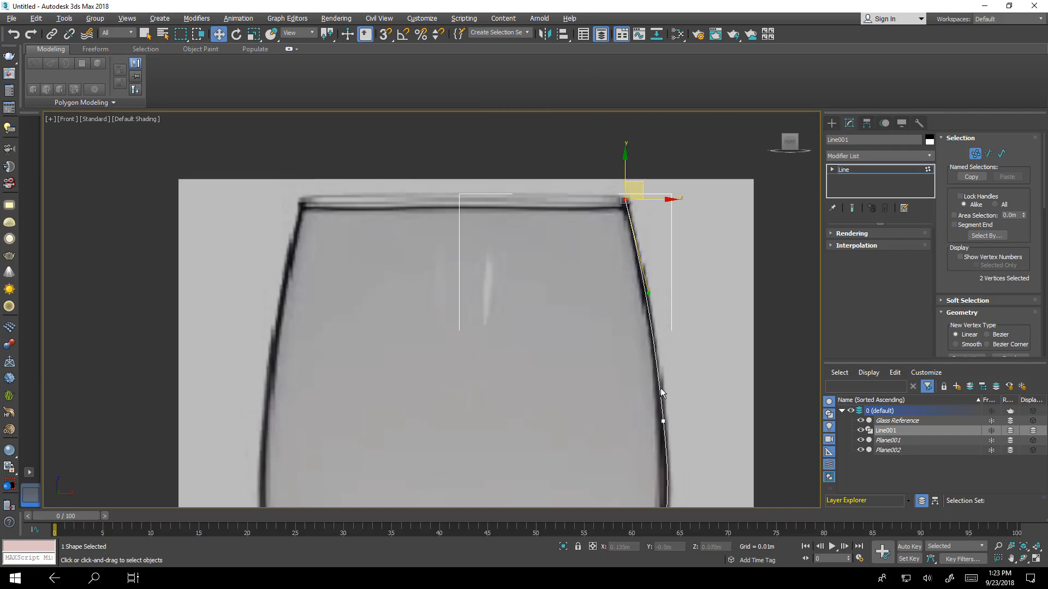
middle_drag(660, 387, 682, 240)
middle_drag(674, 419, 704, 240)
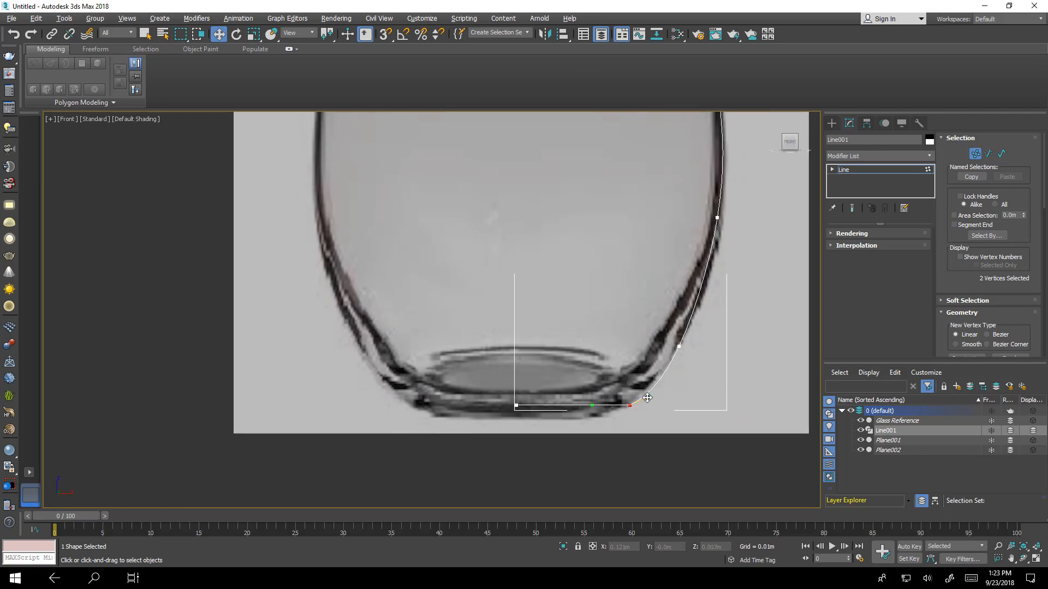
mouse_move(647, 397)
mouse_down()
mouse_move(660, 391)
mouse_move(646, 400)
mouse_up()
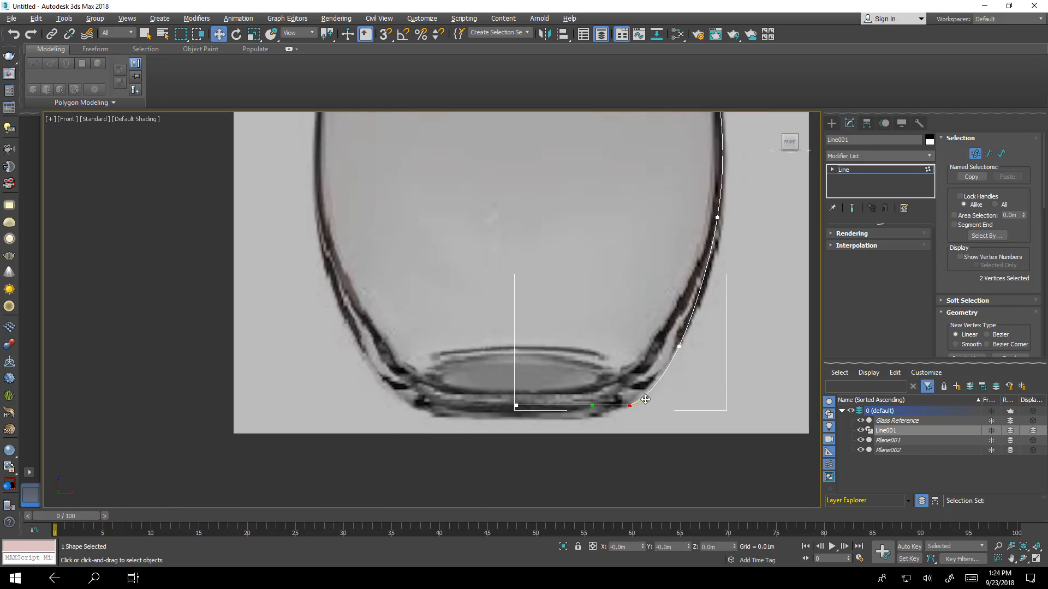
Move the lowest side-wall vertex up along the glass edge and refine the bottom corner's Bezier handle.
click(679, 346)
drag(703, 325, 711, 302)
click(626, 409)
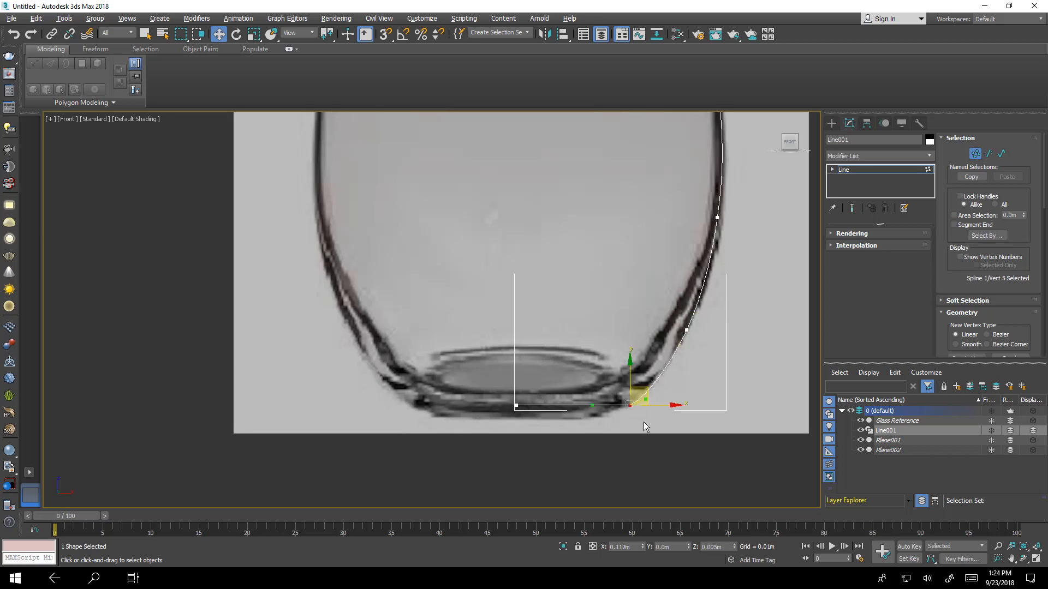
scroll(638, 406, up, 8)
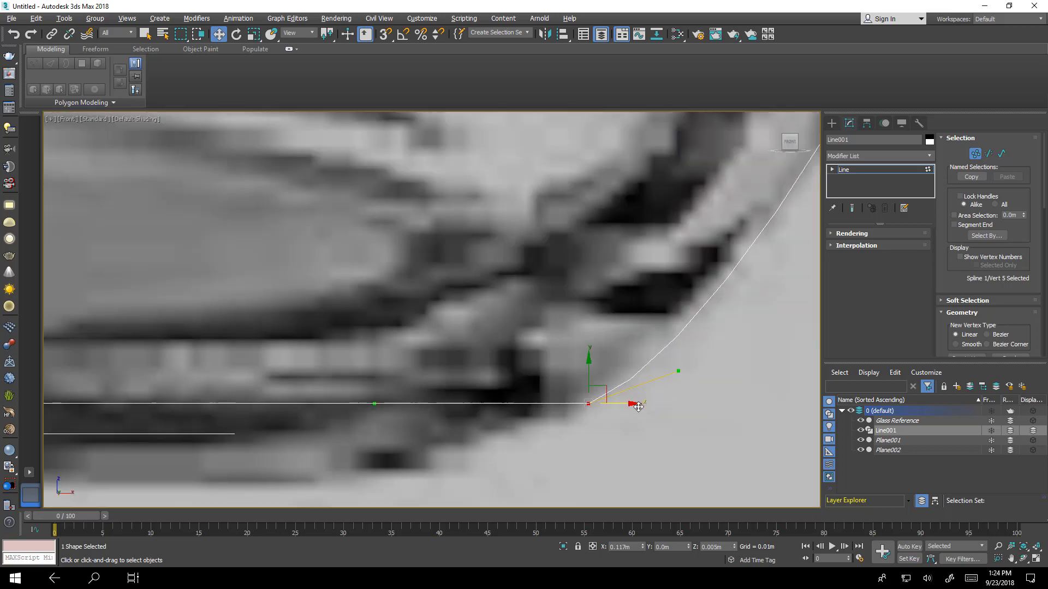
drag(682, 370, 661, 383)
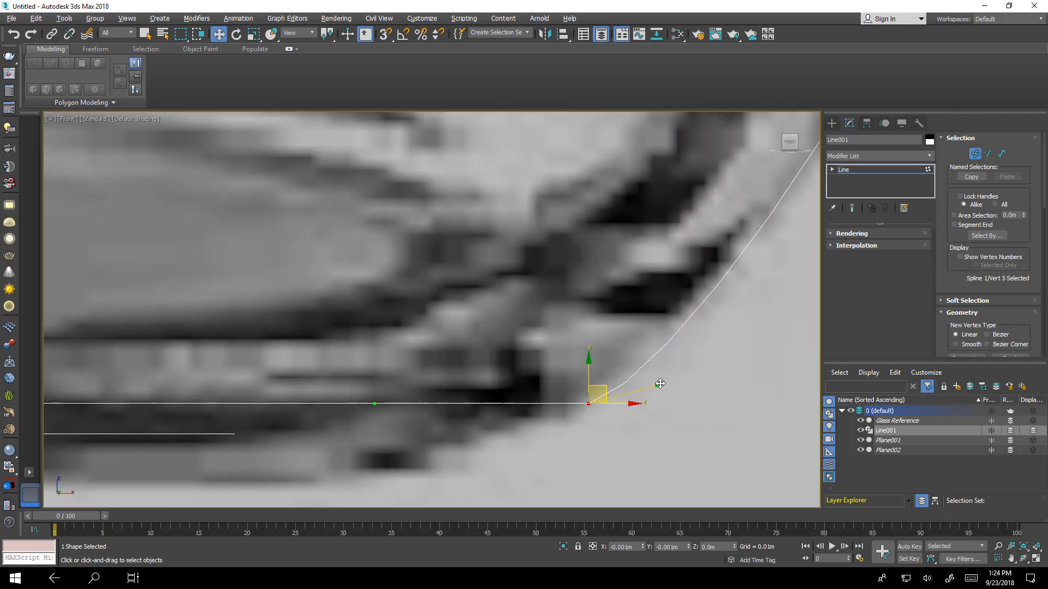
Select the whole profile spline and Outline it inward by about -0.001 m to give the glass wall thickness.
scroll(660, 384, down, 10)
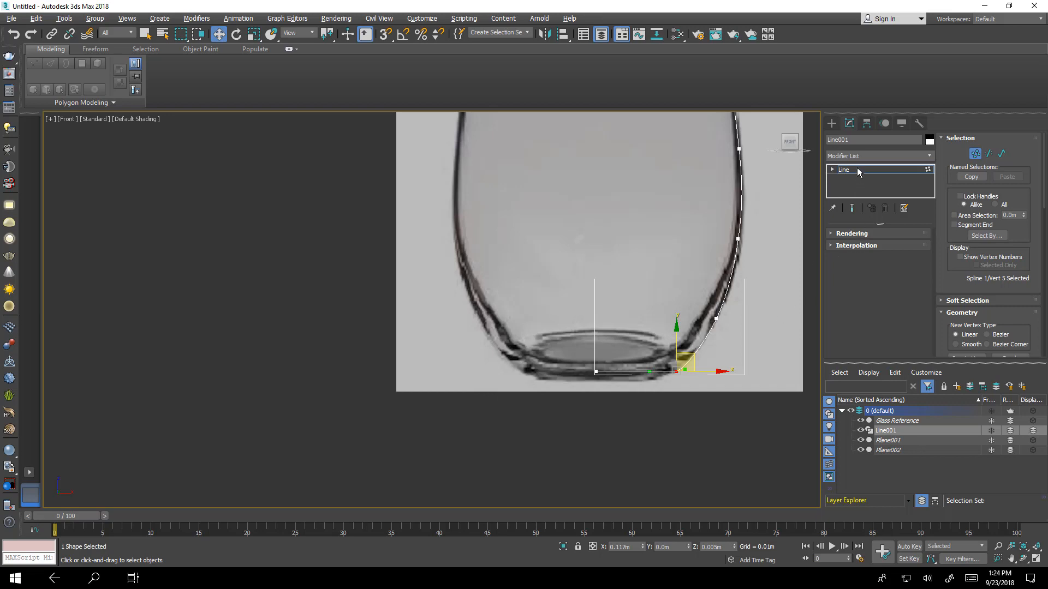
click(832, 170)
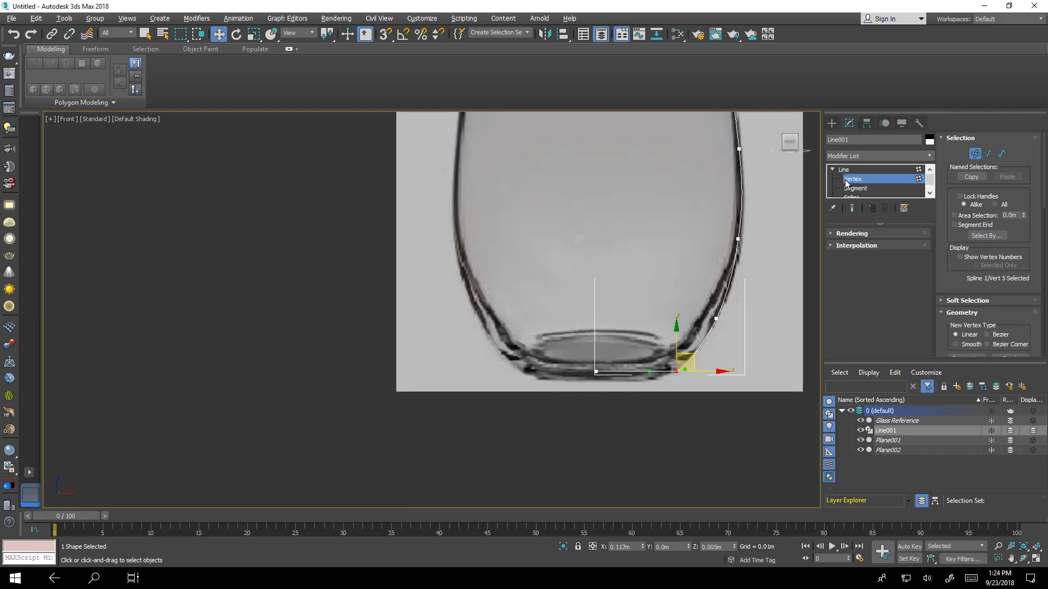
click(852, 195)
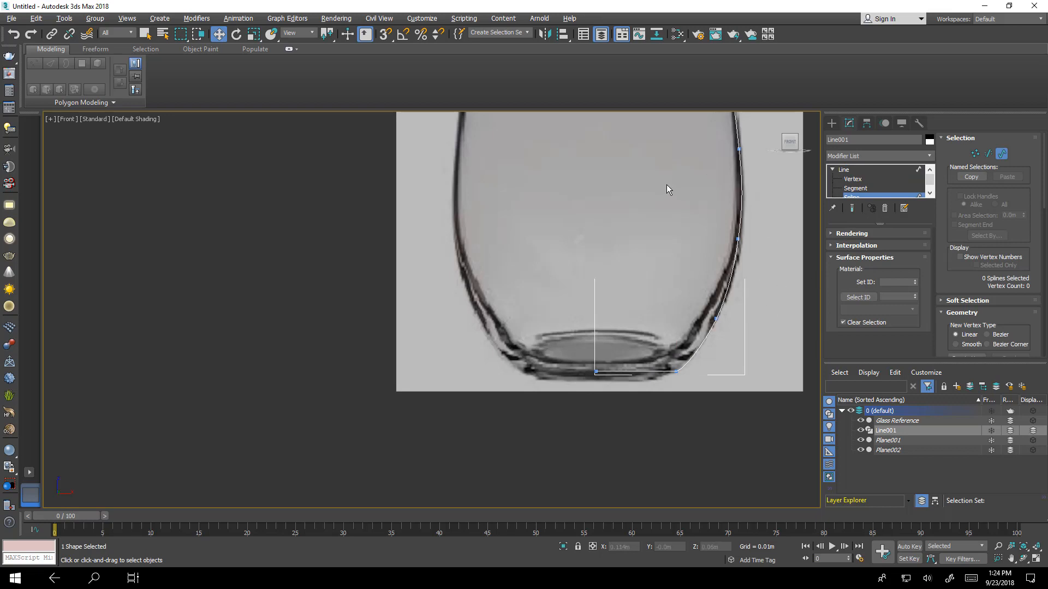
middle_drag(666, 186, 648, 243)
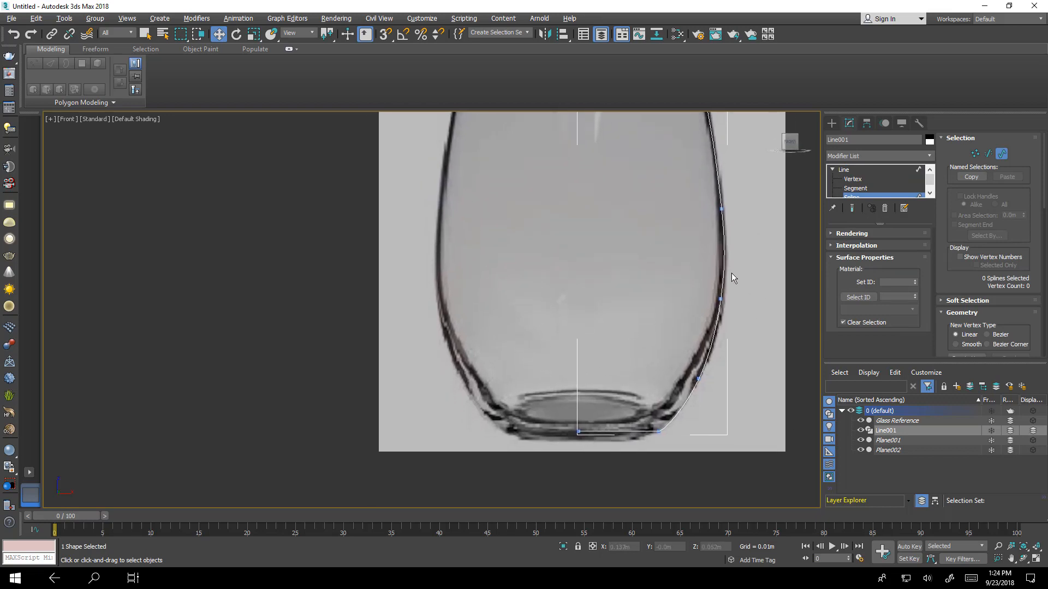
click(724, 266)
middle_drag(709, 125, 702, 296)
scroll(939, 280, down, 10)
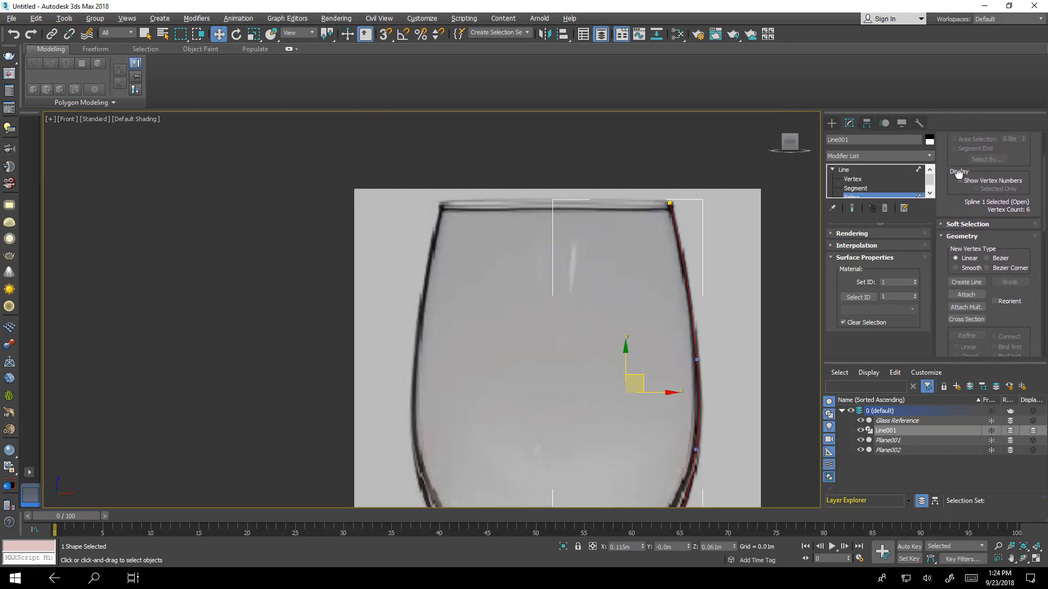
scroll(973, 246, down, 3)
click(950, 282)
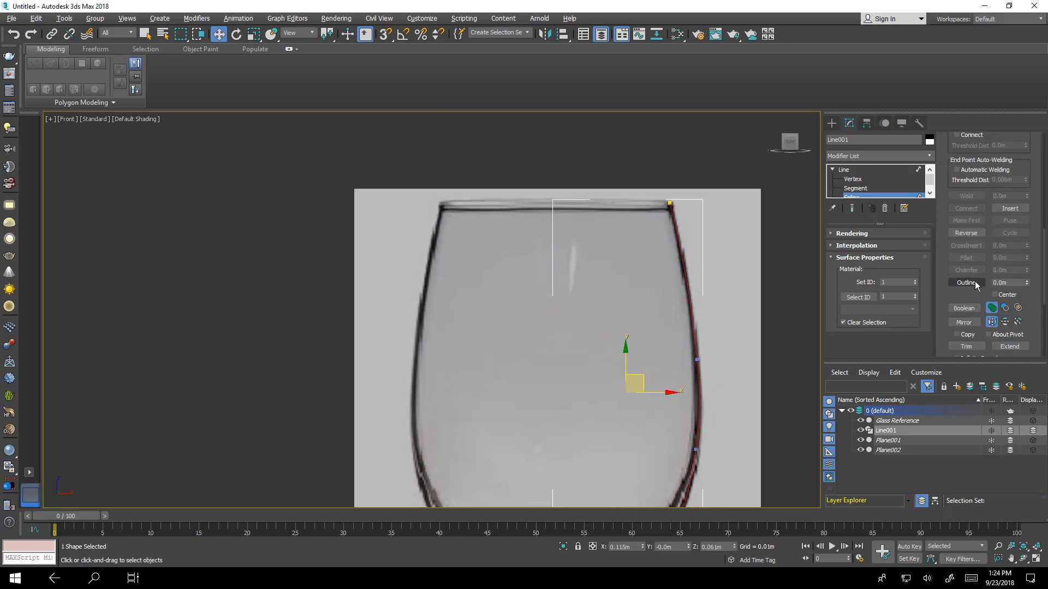
scroll(678, 244, up, 10)
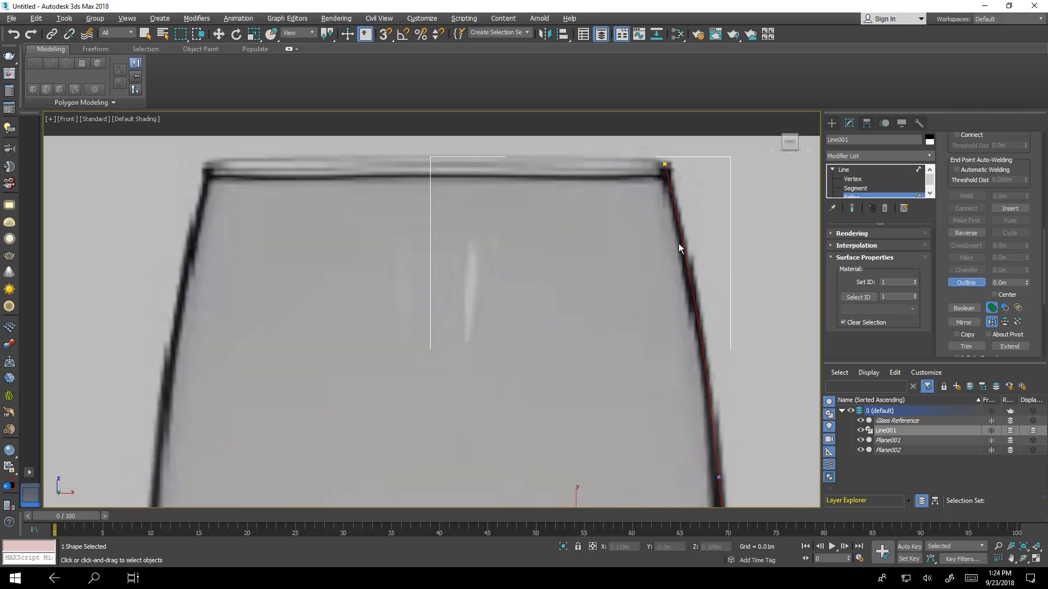
mouse_move(690, 285)
mouse_down()
mouse_move(689, 276)
mouse_move(682, 299)
mouse_up()
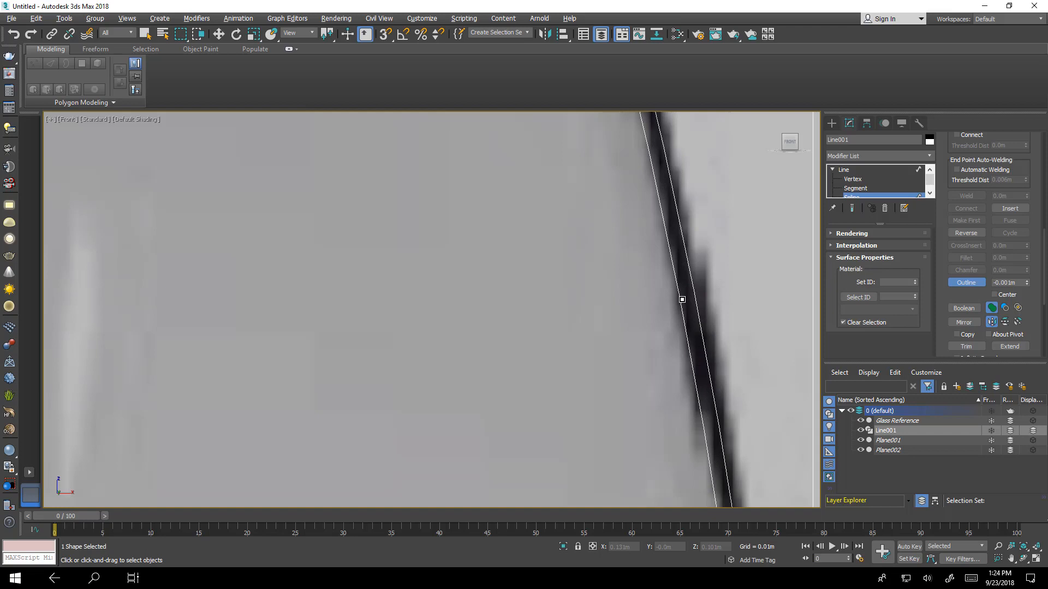
scroll(665, 235, down, 8)
middle_drag(656, 331, 663, 190)
middle_drag(652, 293, 671, 222)
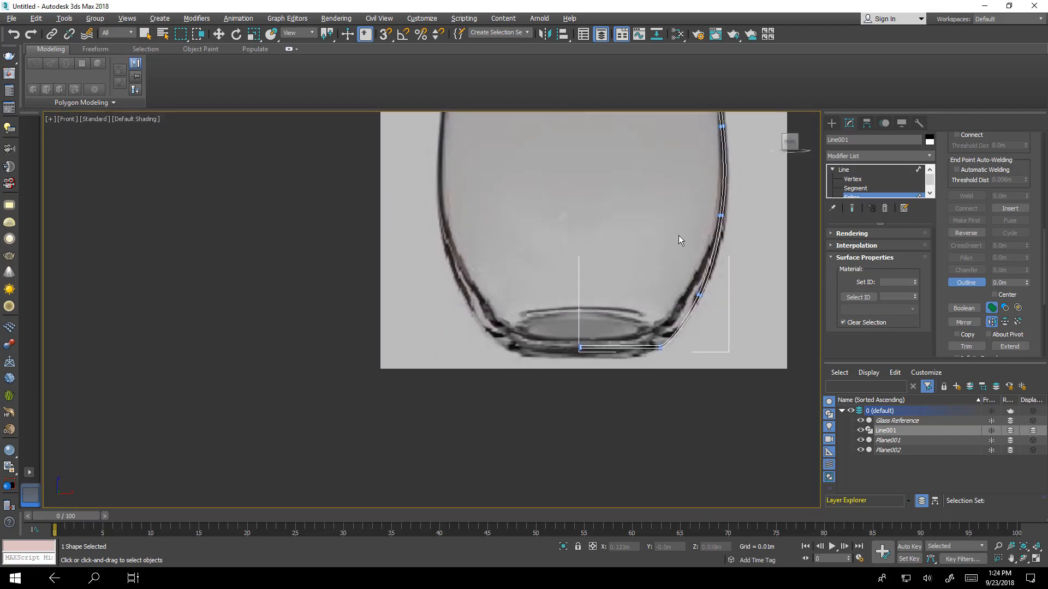
middle_drag(644, 293, 646, 263)
scroll(650, 300, up, 6)
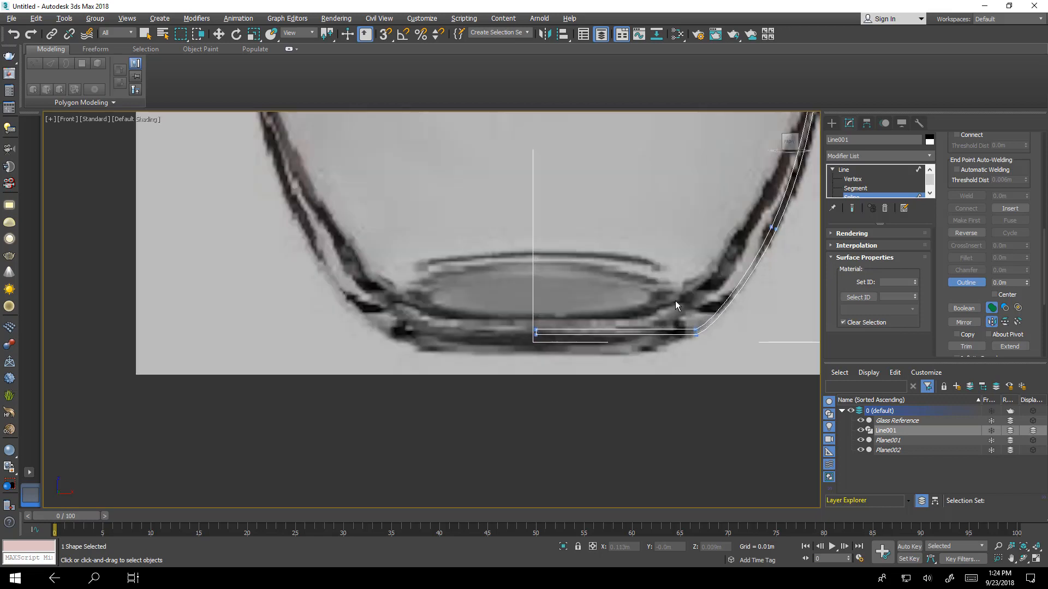
key(w)
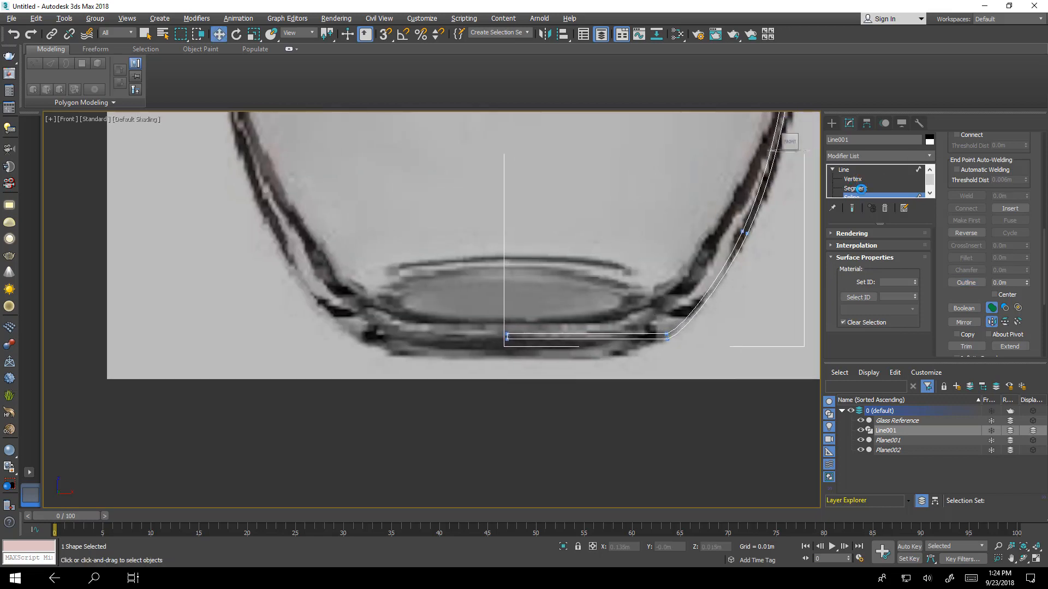
Raise the inner bottom segment of the profile to thicken the glass base.
click(854, 188)
click(601, 333)
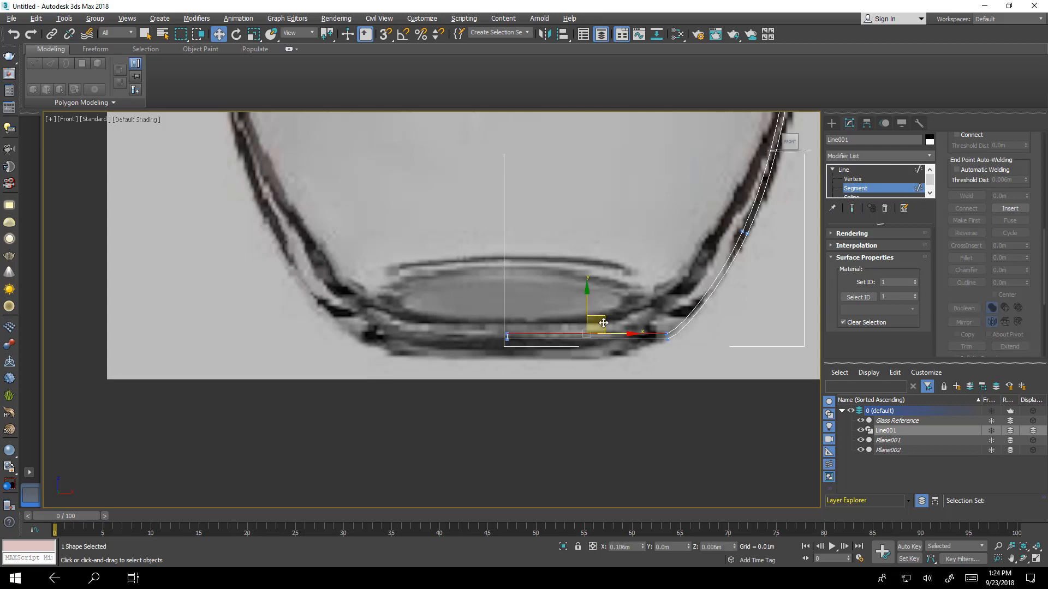
drag(591, 299, 601, 278)
click(742, 230)
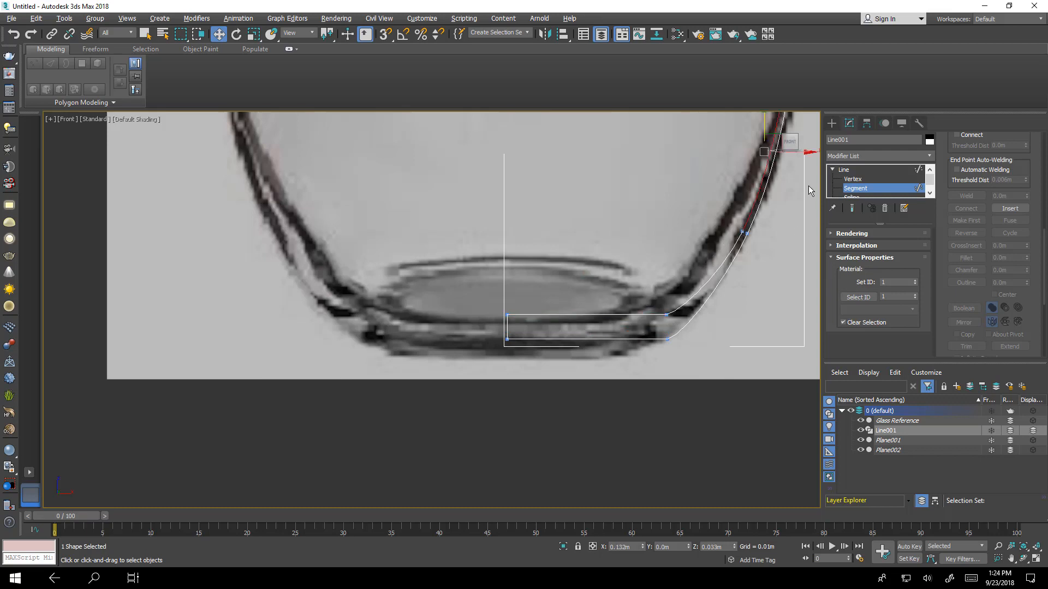
Move the two inner side-wall vertices slightly inward, the lower one by about -0.001 m in X.
key(1)
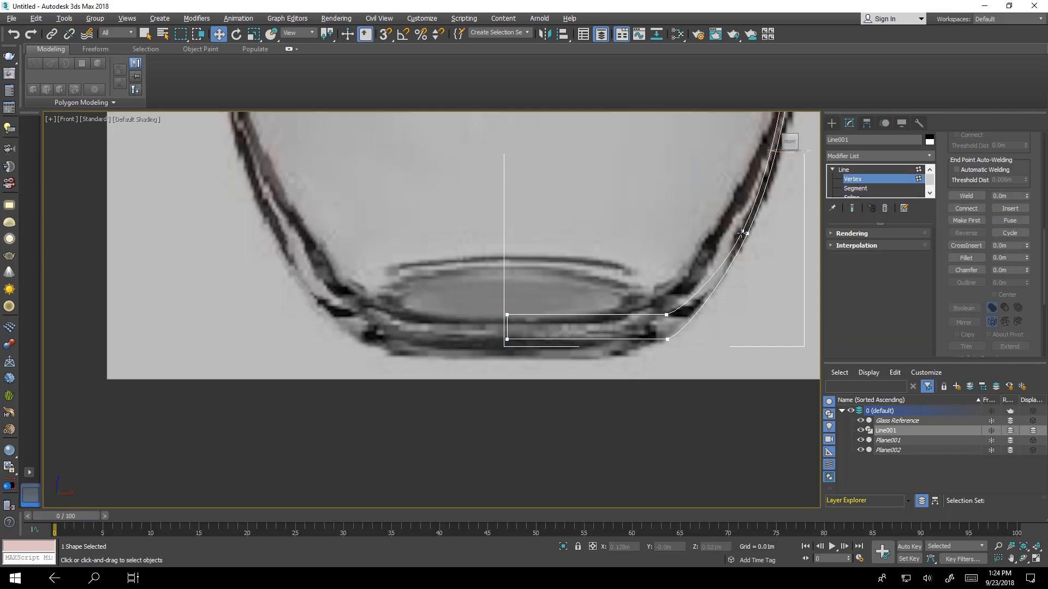
click(742, 230)
drag(769, 230, 761, 229)
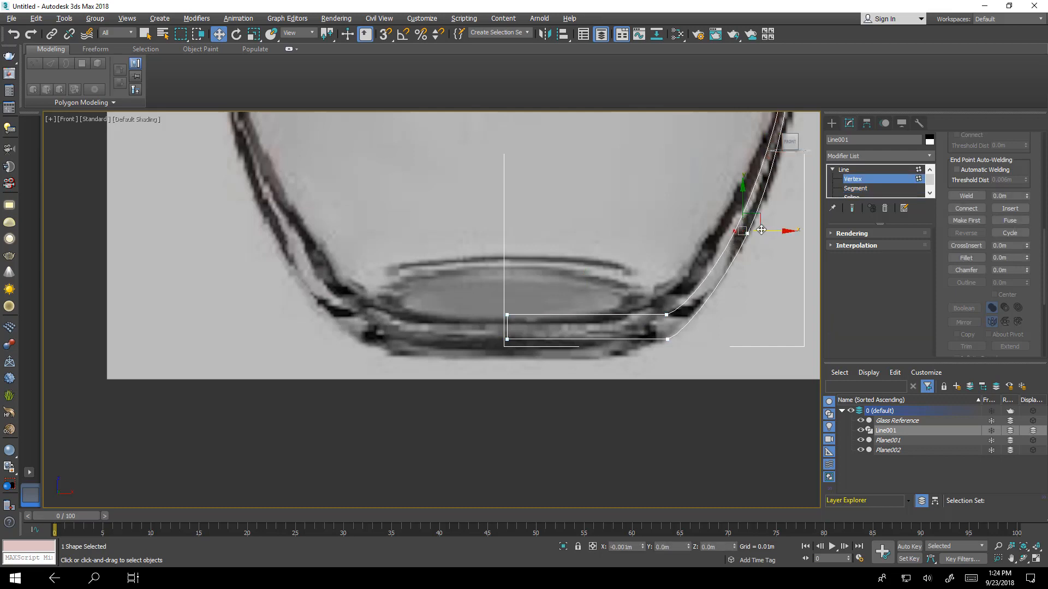
middle_drag(761, 229, 724, 281)
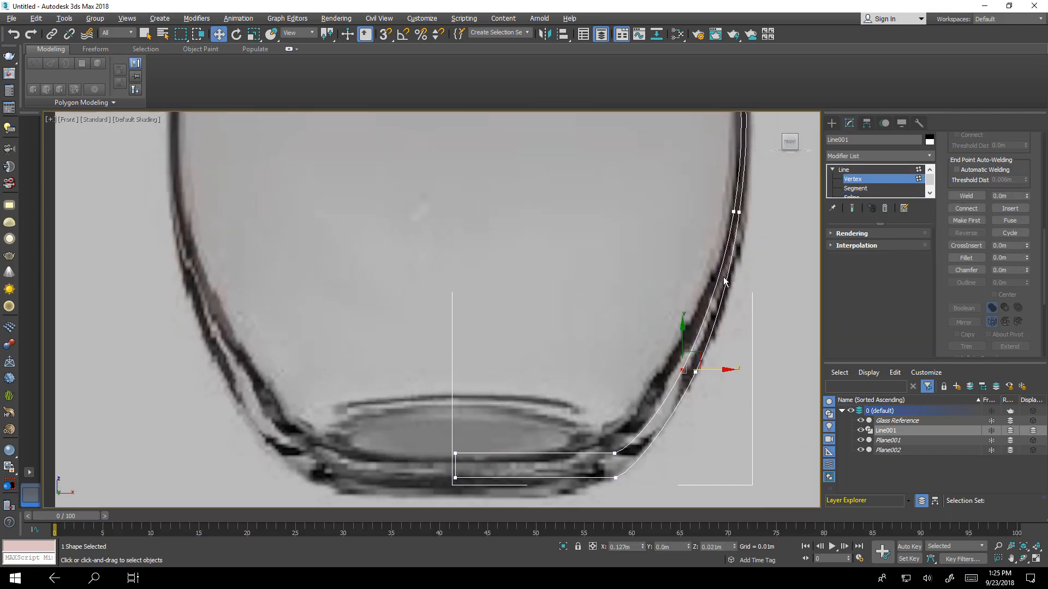
click(732, 213)
drag(762, 214, 760, 213)
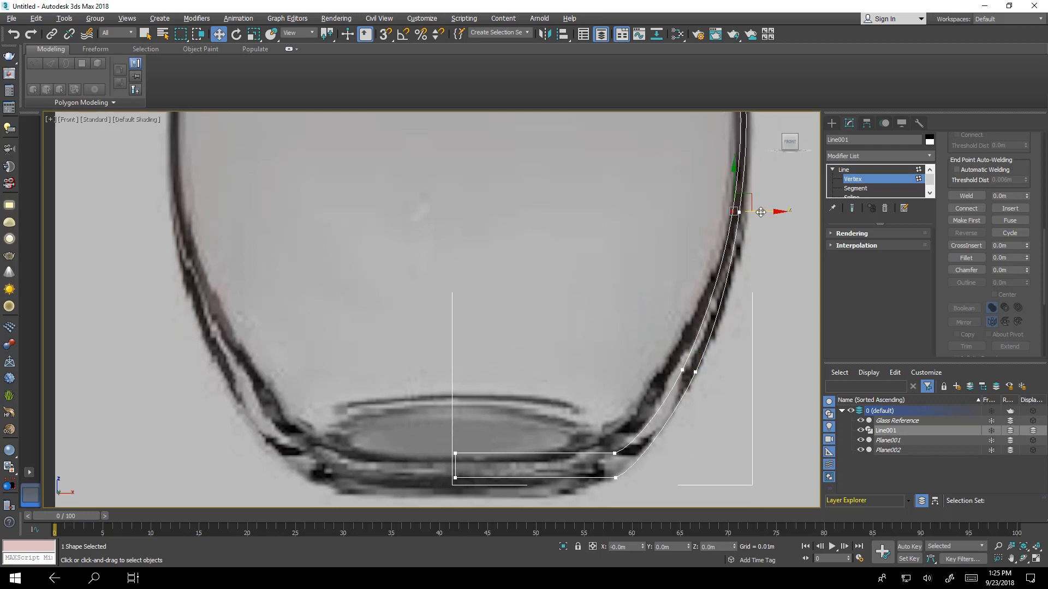
Fillet both rim vertices of the profile until the lip is fully rounded.
middle_drag(616, 202, 614, 243)
scroll(625, 202, down, 5)
scroll(646, 250, up, 8)
scroll(672, 265, up, 3)
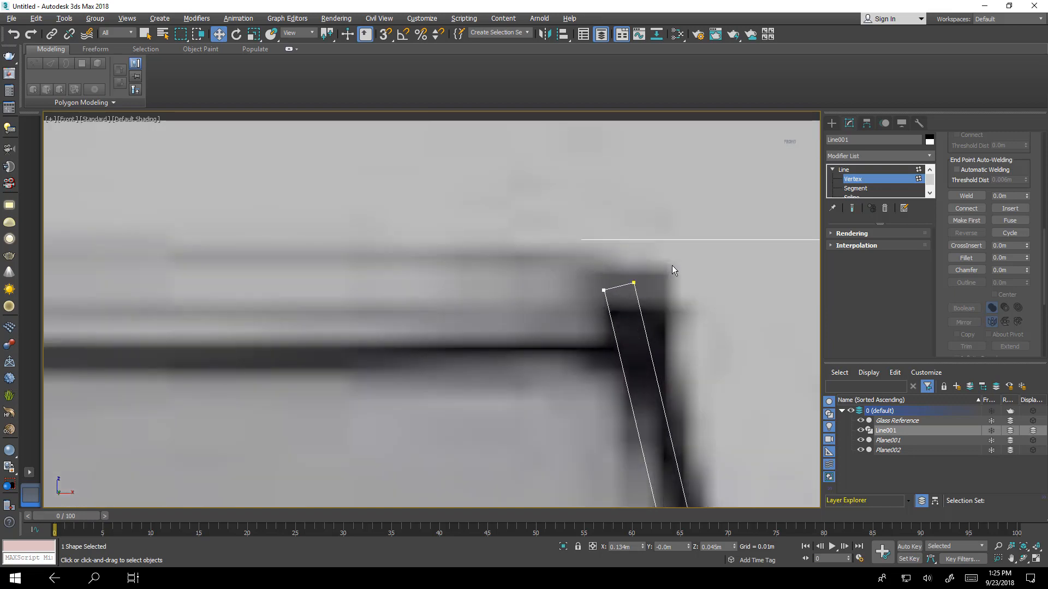
drag(676, 264, 576, 297)
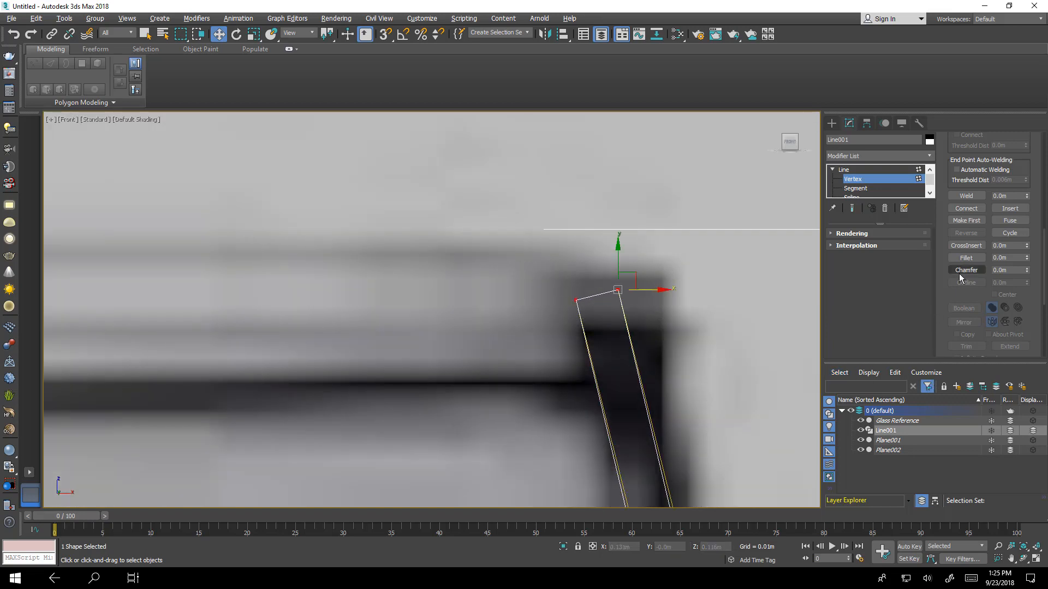
click(966, 259)
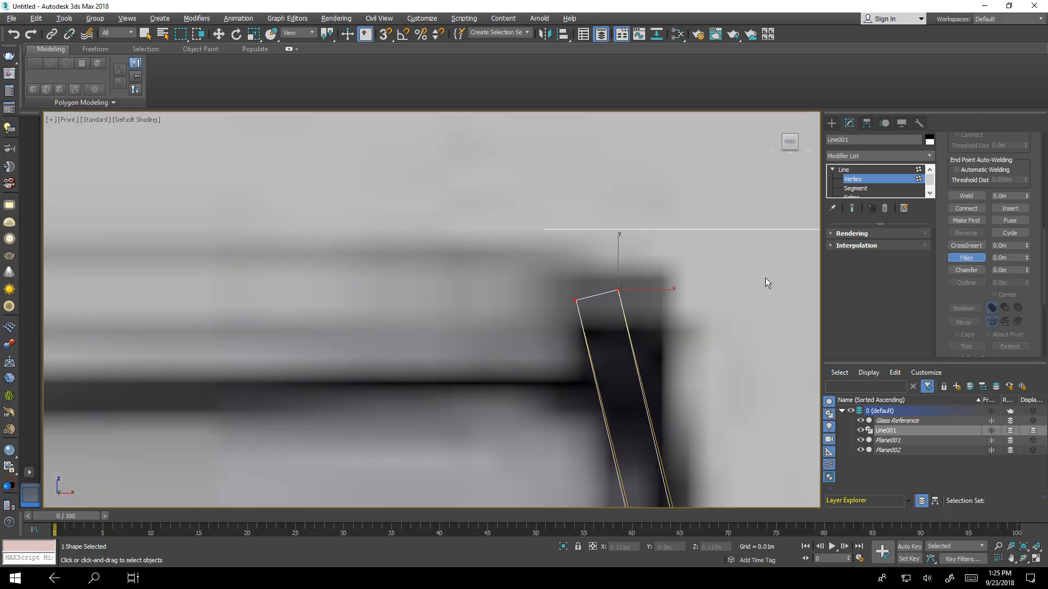
drag(618, 288, 627, 248)
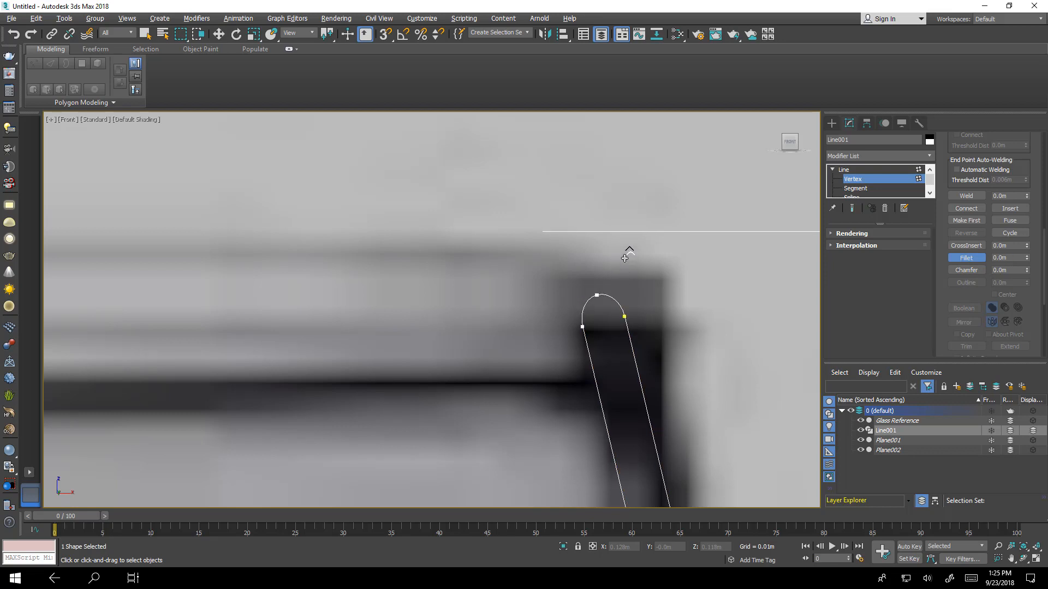
Fuse and weld the overlapping vertices at the peak of the rounded rim and leave vertex editing.
middle_drag(627, 248, 630, 274)
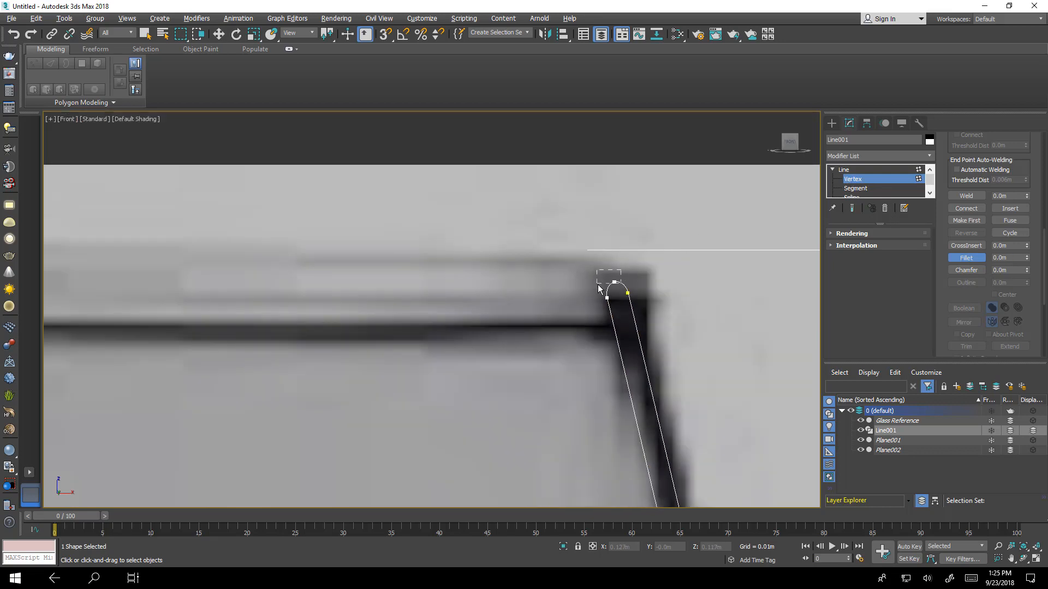
drag(597, 285, 598, 285)
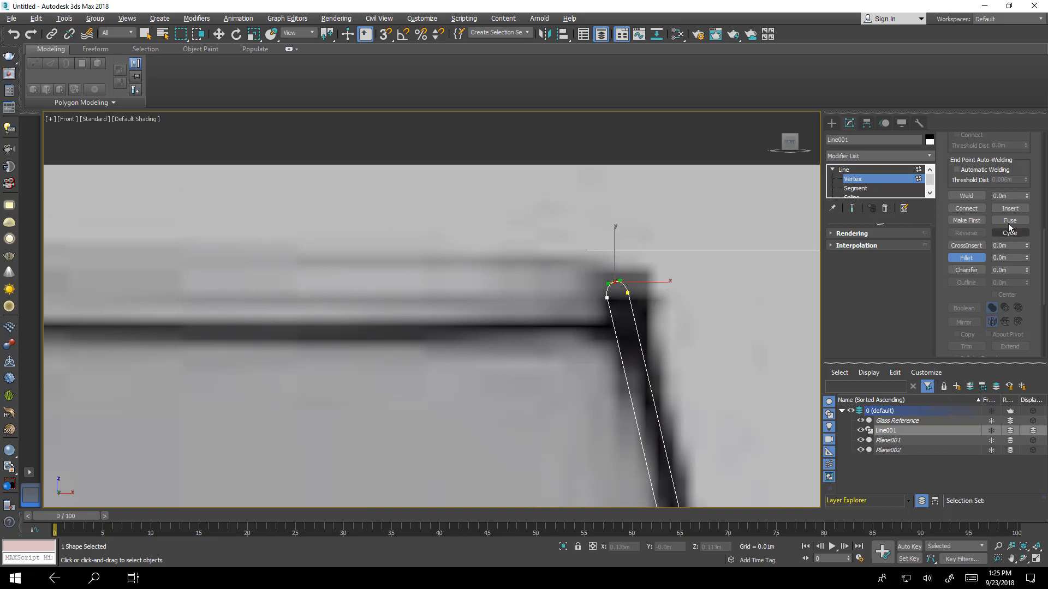
click(1010, 220)
click(965, 195)
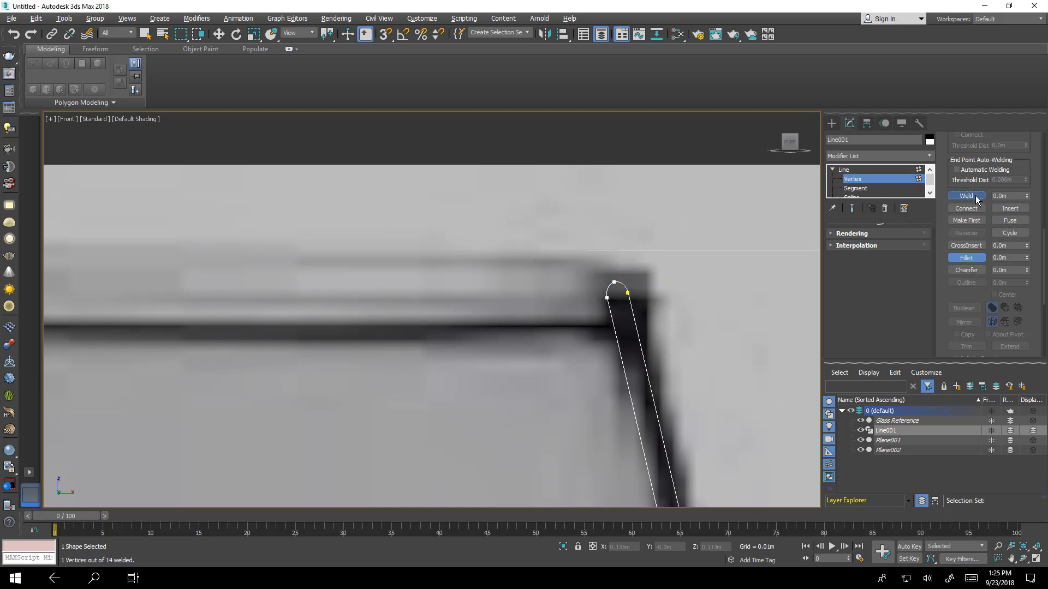
click(862, 185)
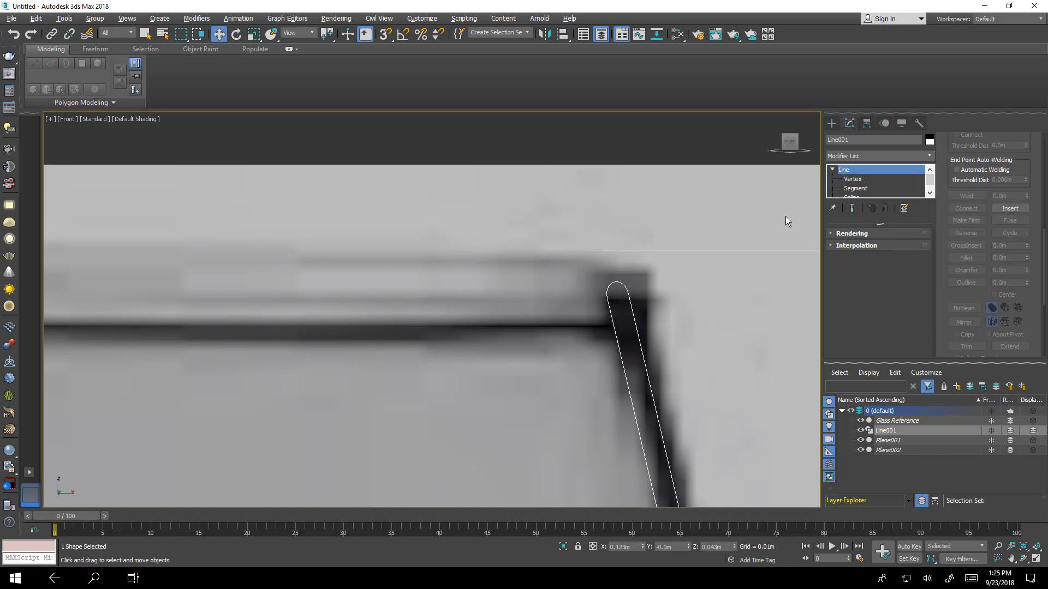
Apply a Lathe modifier to the finished profile spline.
scroll(678, 227, down, 4)
scroll(675, 314, down, 5)
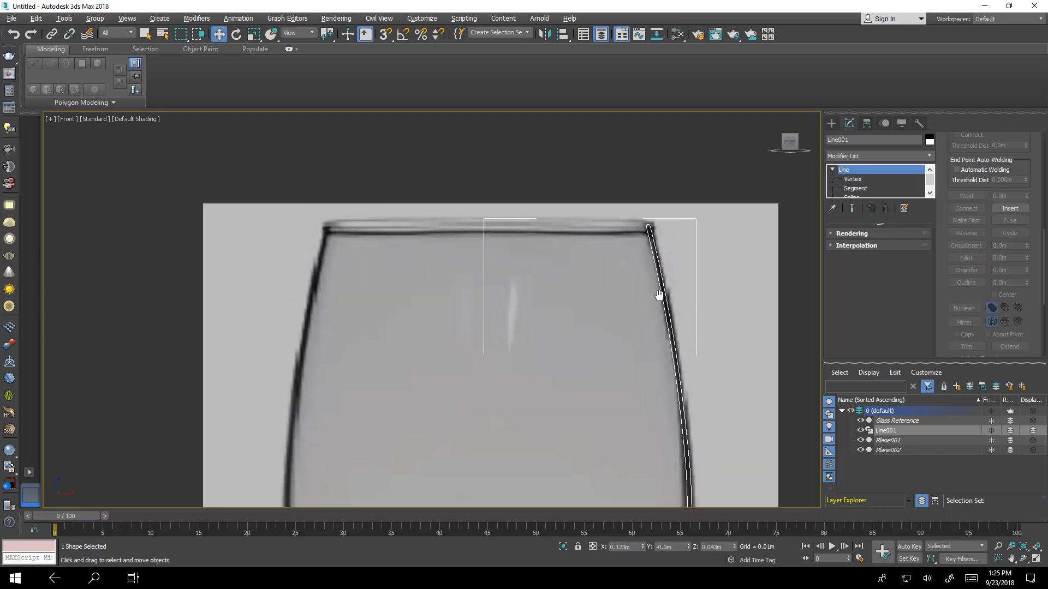
scroll(628, 414, up, 4)
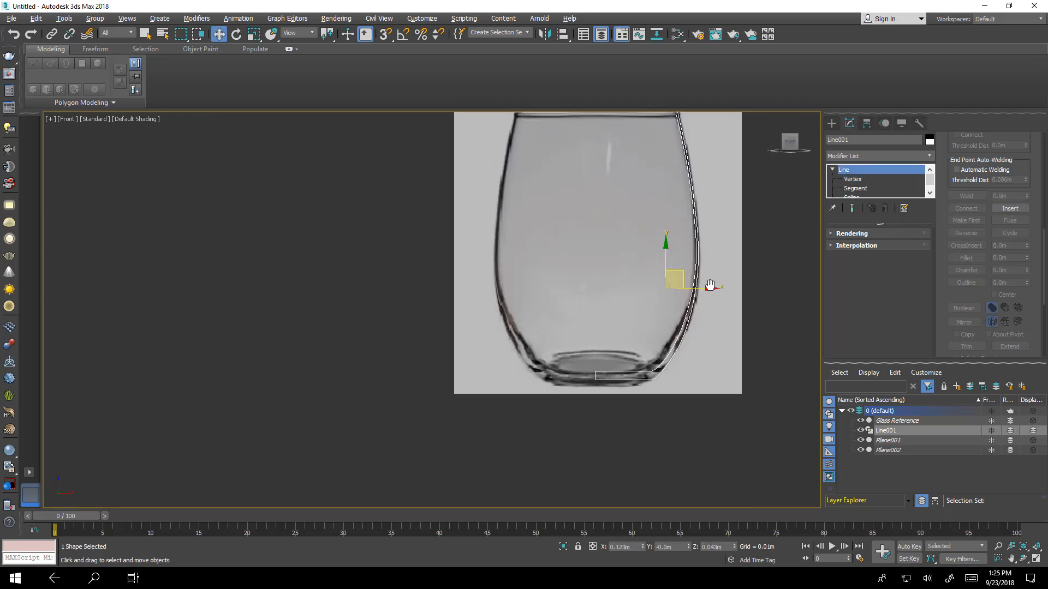
middle_drag(545, 396, 634, 342)
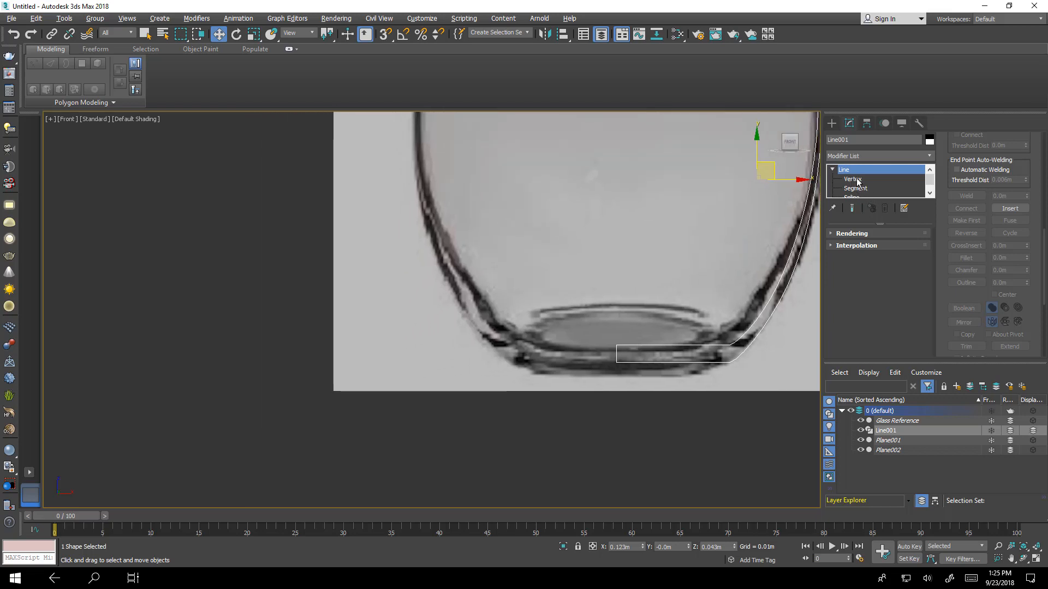
click(857, 153)
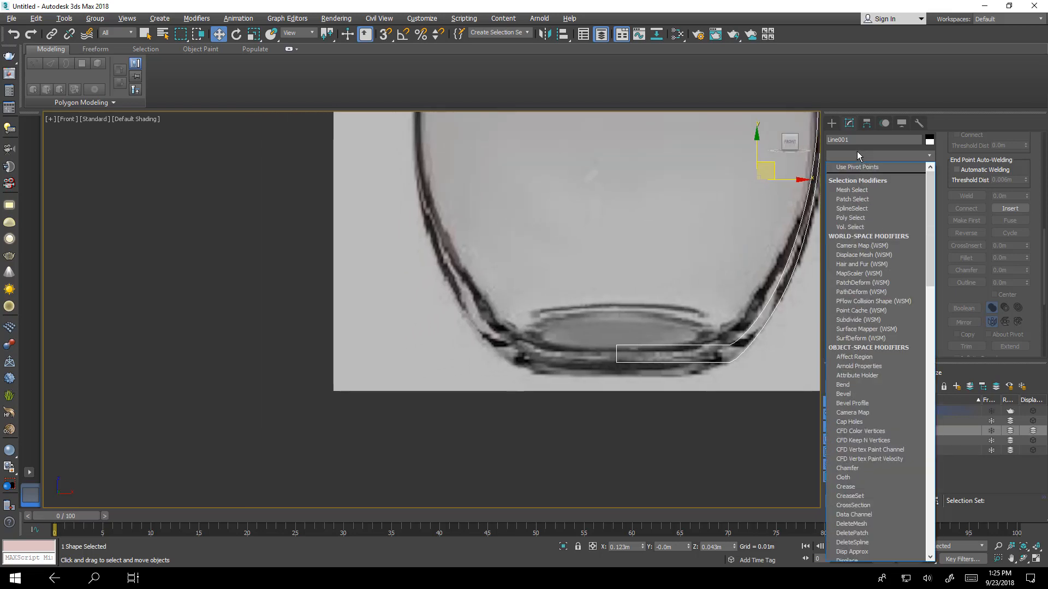
key(l)
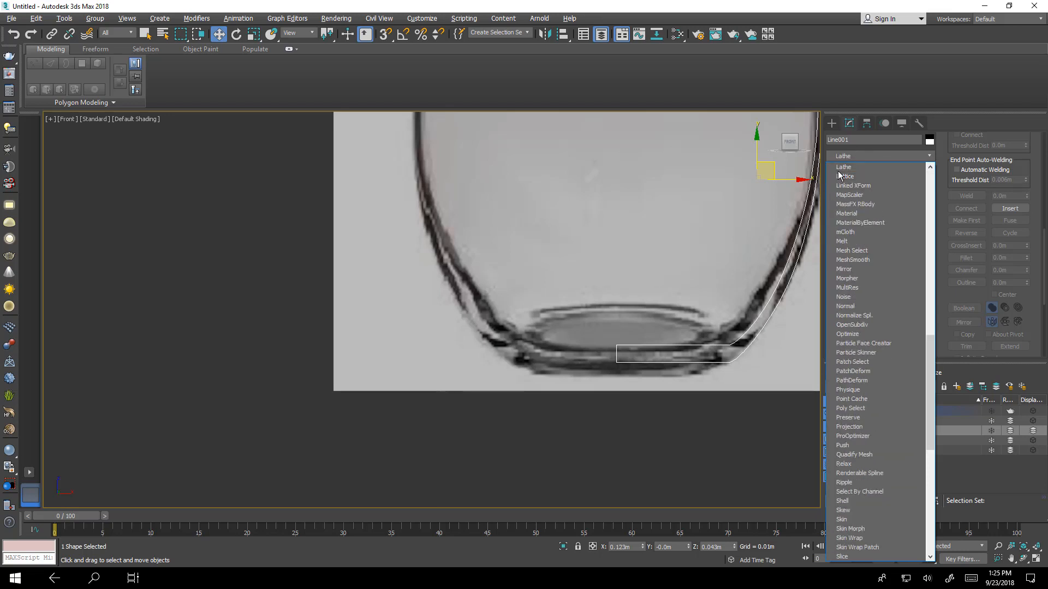
click(849, 168)
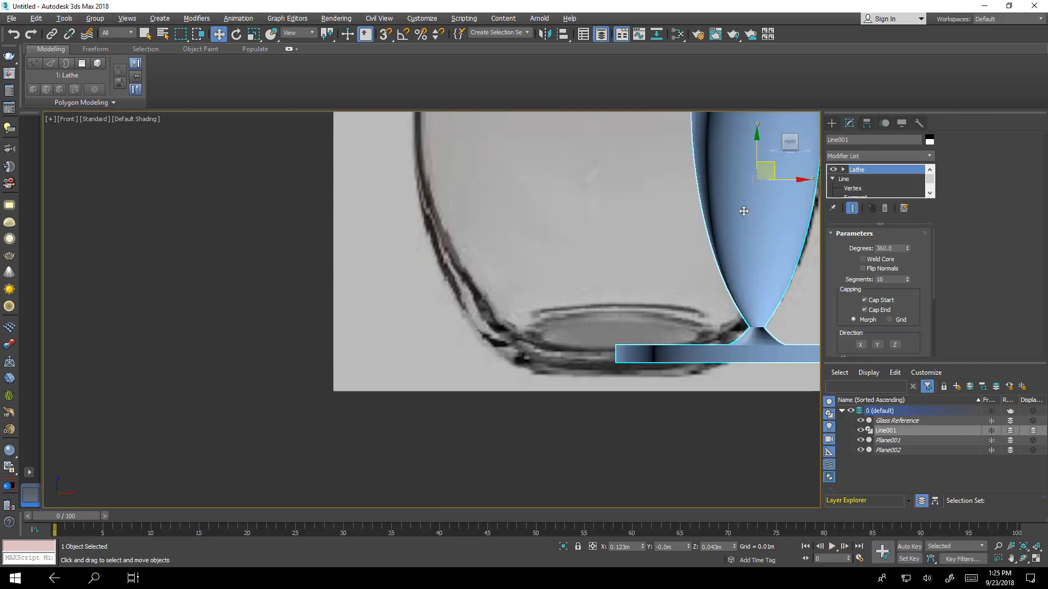
Examine the lathed shape against the reference image in the front and perspective views.
key(z)
scroll(648, 242, down, 5)
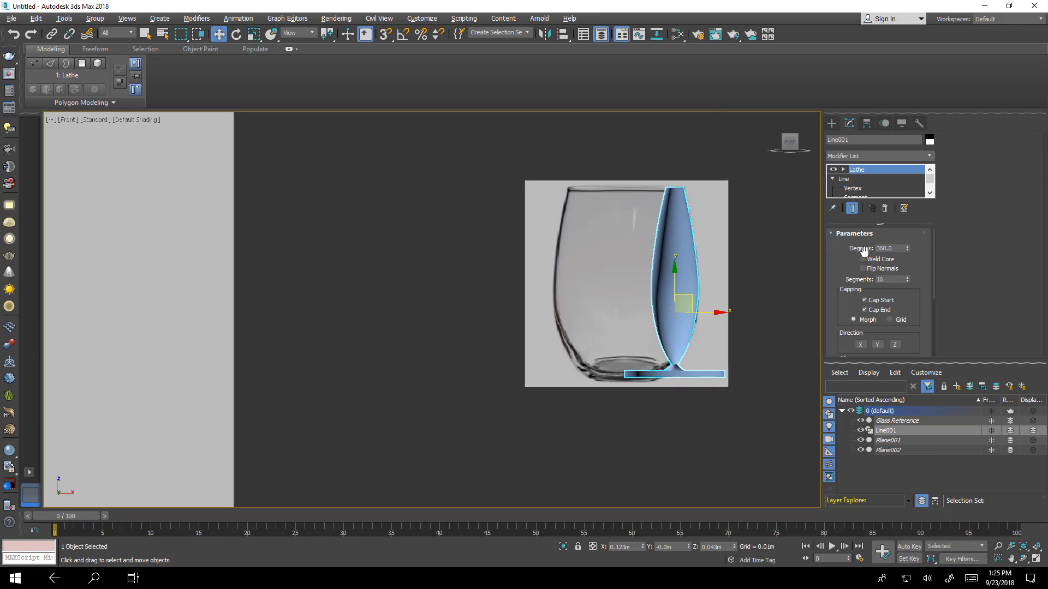
mouse_move(911, 267)
mouse_down()
mouse_move(911, 257)
mouse_move(910, 270)
mouse_up()
key(alt+w)
key(alt+w)
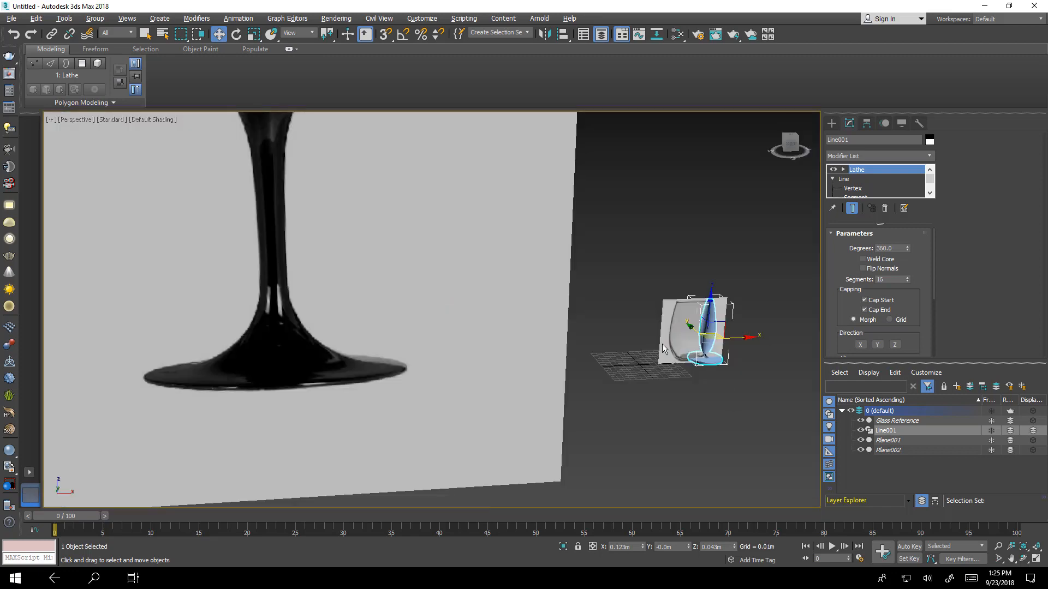
alt+middle_drag(663, 348, 649, 325)
scroll(670, 345, up, 6)
Return to a maximized front view and display edged faces on the lathed shape.
key(alt+w)
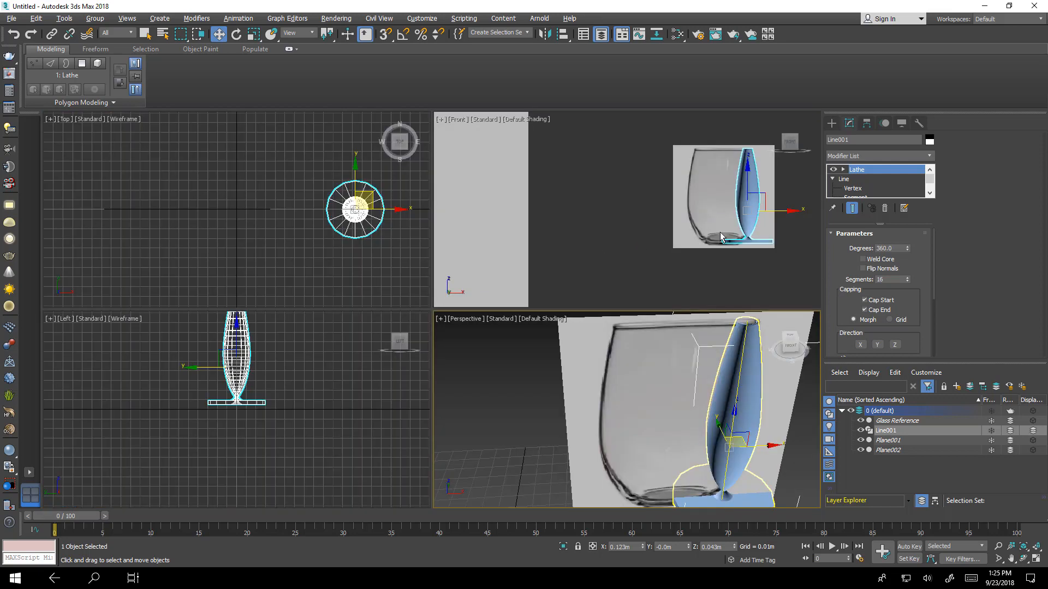
key(alt+w)
scroll(731, 263, up, 2)
key(F4)
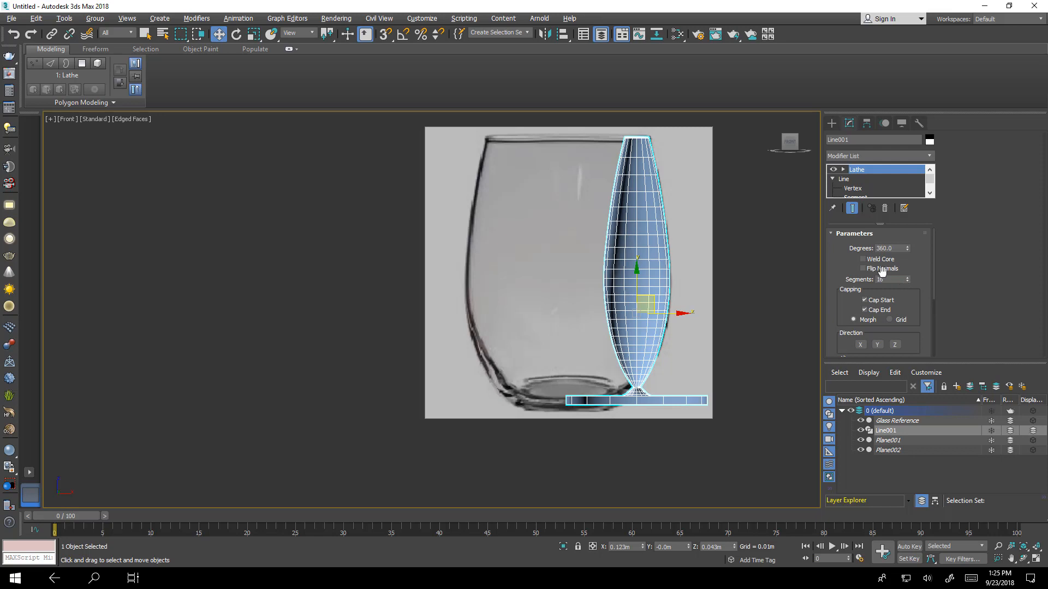
Try the Lathe directions X, Y and Z, and return the direction to Y.
scroll(911, 281, down, 2)
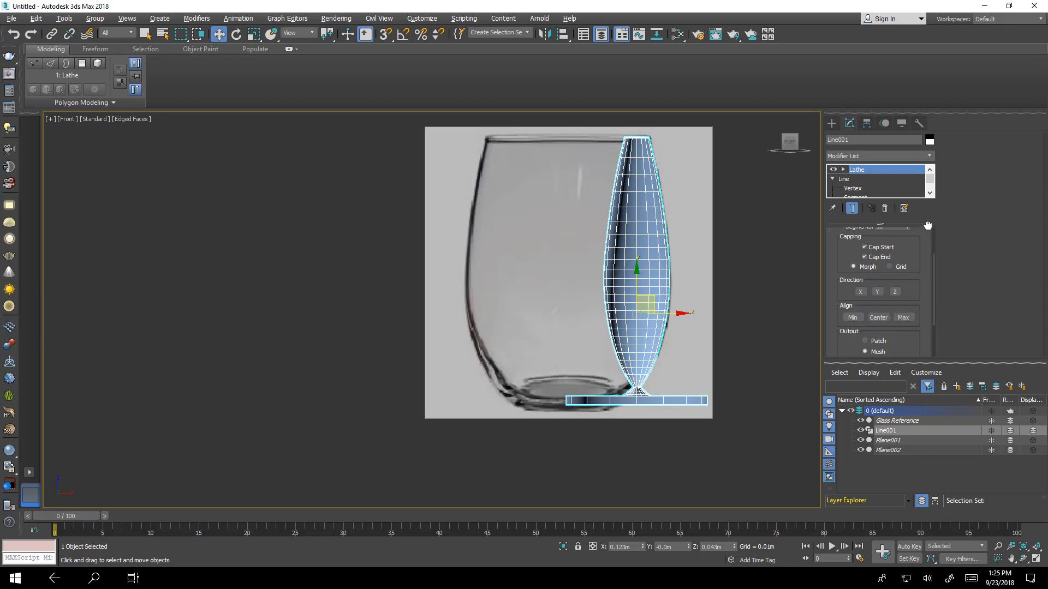
click(861, 291)
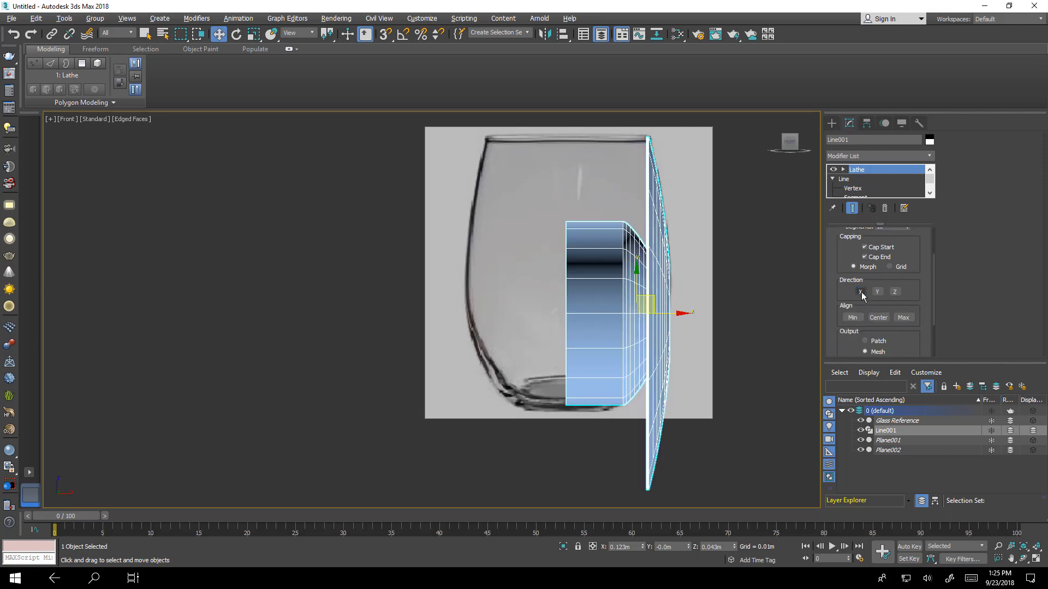
click(876, 293)
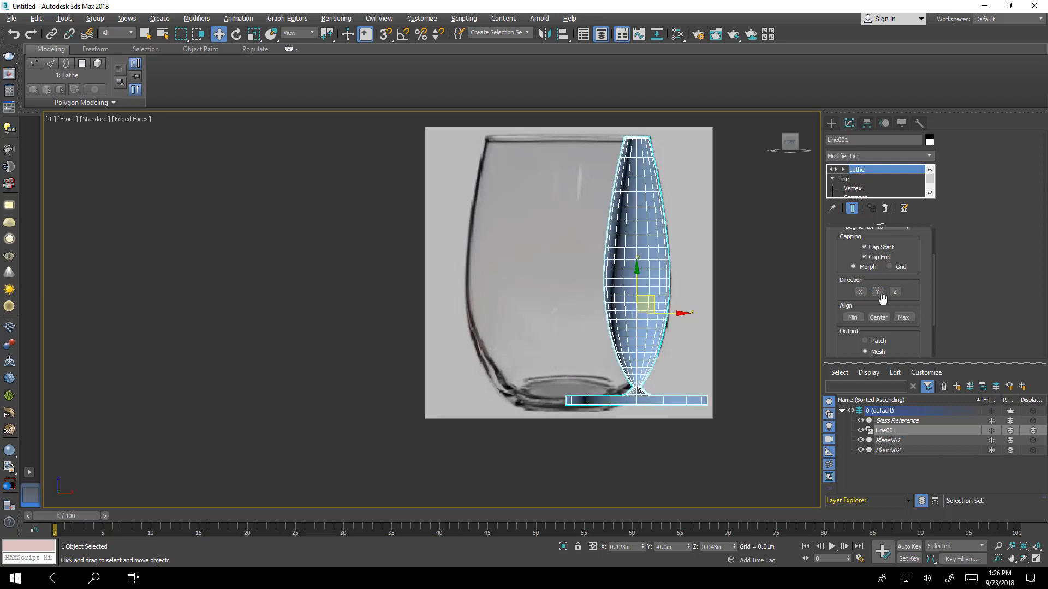
click(896, 292)
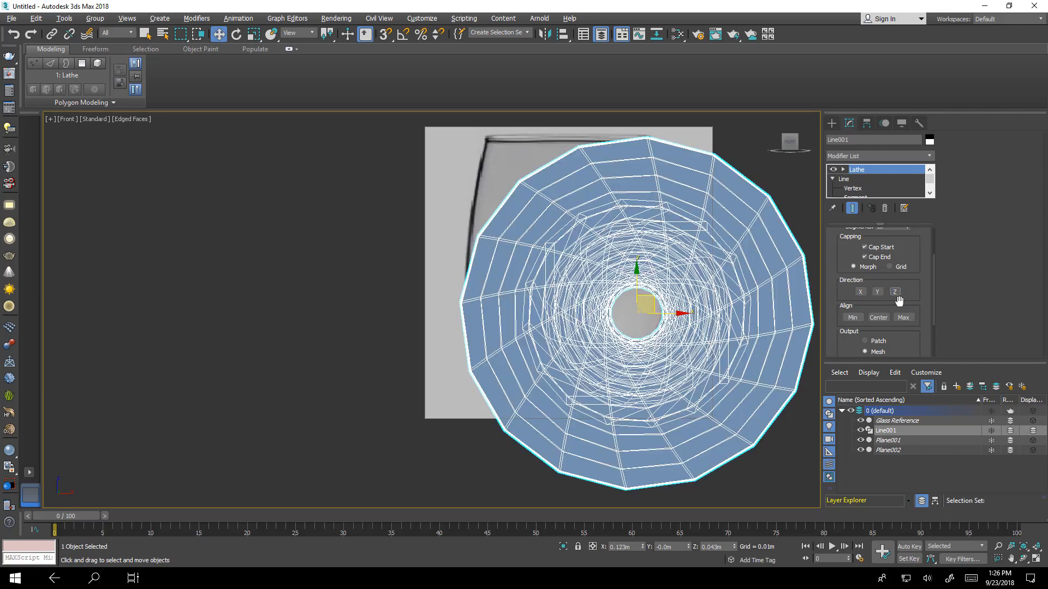
click(877, 292)
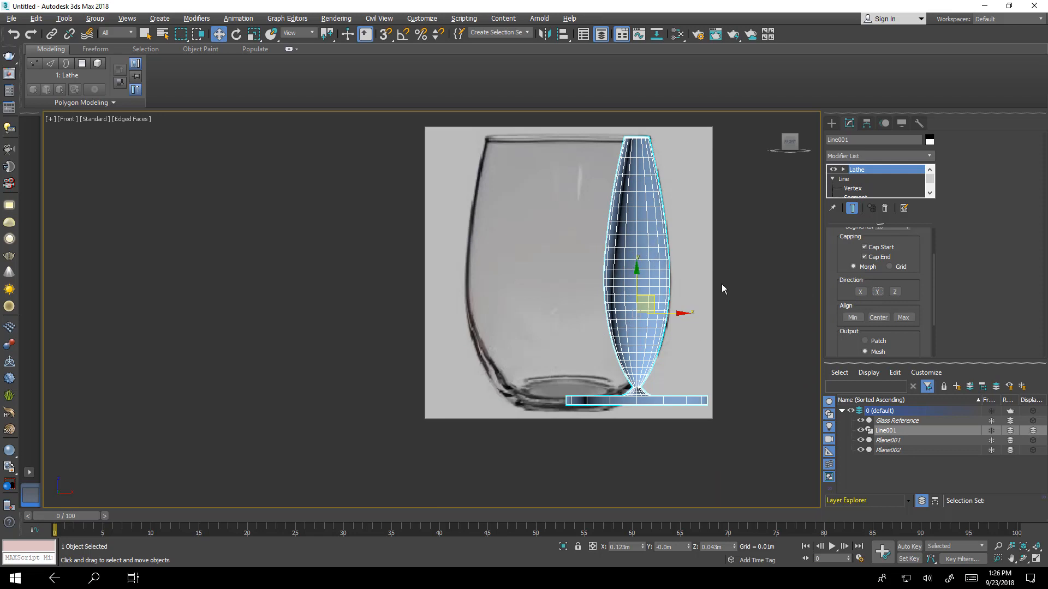
Compare the Lathe's Max and Center alignments and set the alignment to Min.
scroll(897, 323, down, 1)
scroll(897, 322, down, 3)
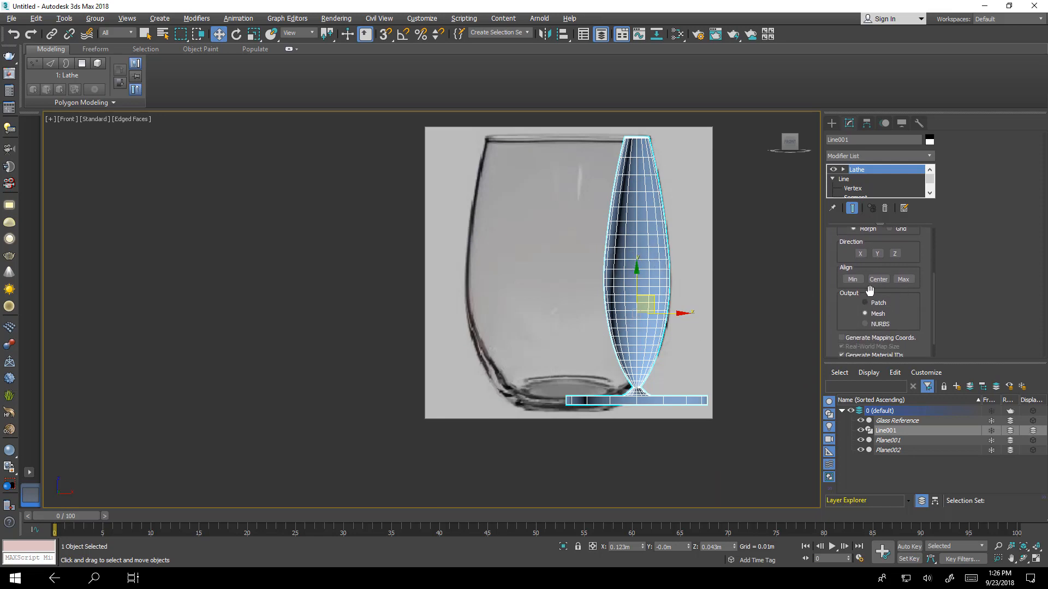
click(902, 279)
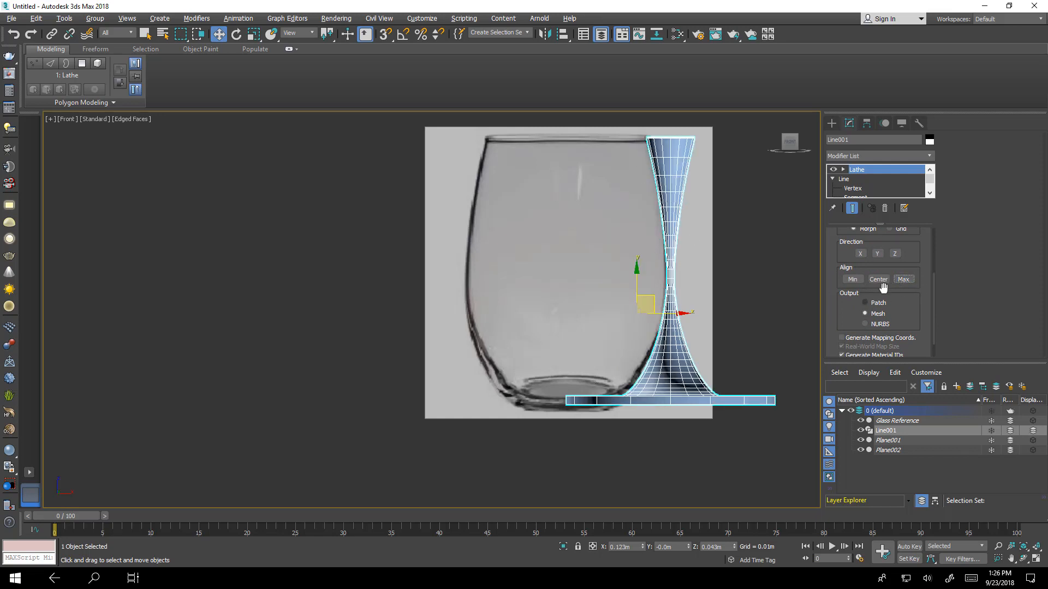
click(879, 280)
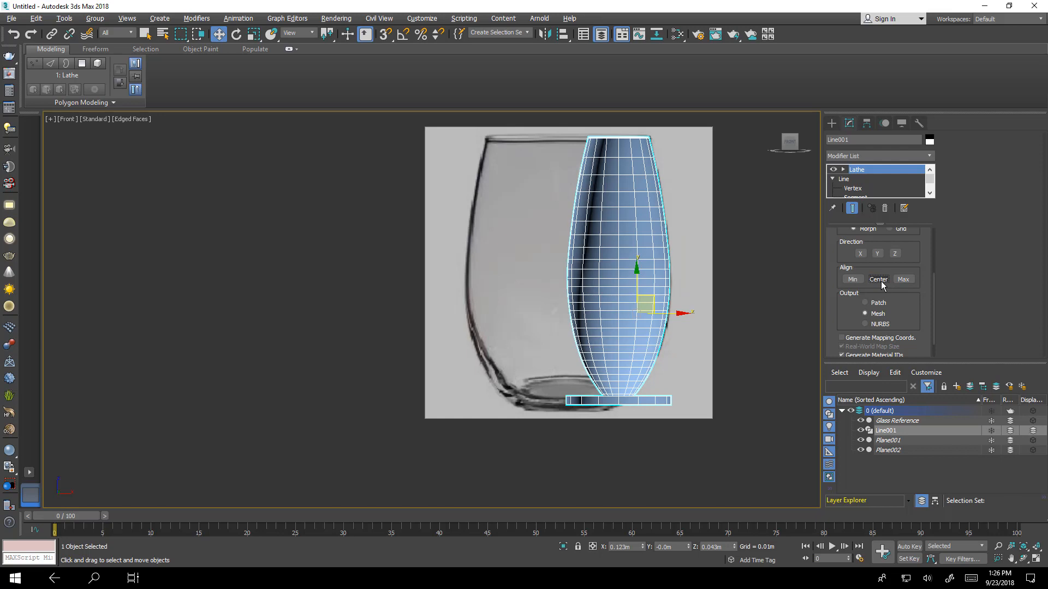
click(852, 280)
Examine the lathed glass against the reference in the front view and from above in the perspective view.
middle_drag(574, 276, 596, 301)
middle_drag(681, 317, 678, 277)
middle_drag(666, 339, 625, 335)
scroll(625, 335, down, 2)
scroll(614, 321, down, 3)
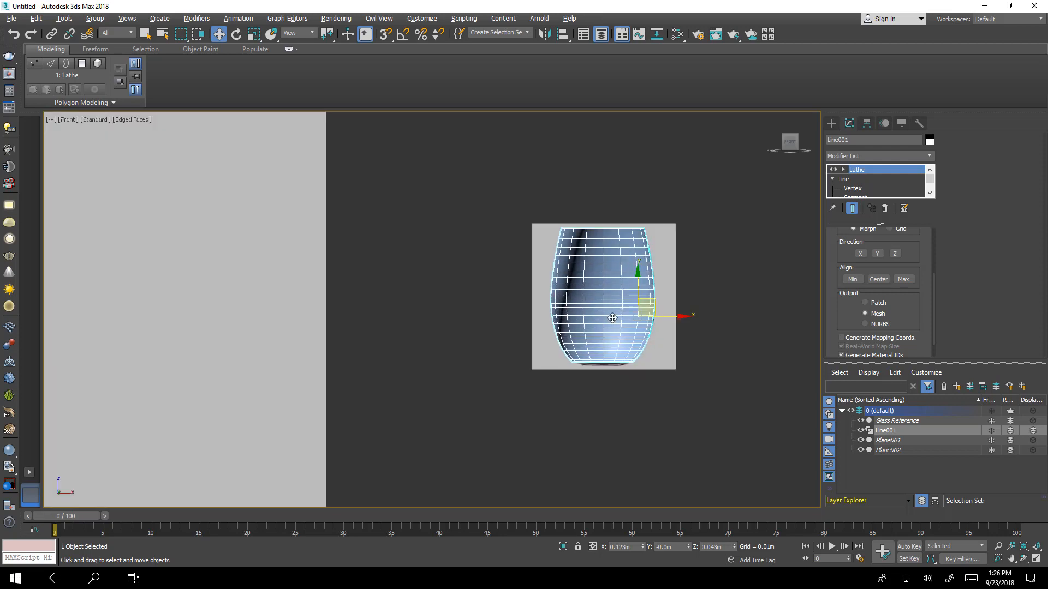
key(alt+w)
click(677, 412)
key(alt+w)
alt+middle_drag(613, 331, 652, 340)
scroll(737, 282, down, 2)
scroll(685, 304, down, 3)
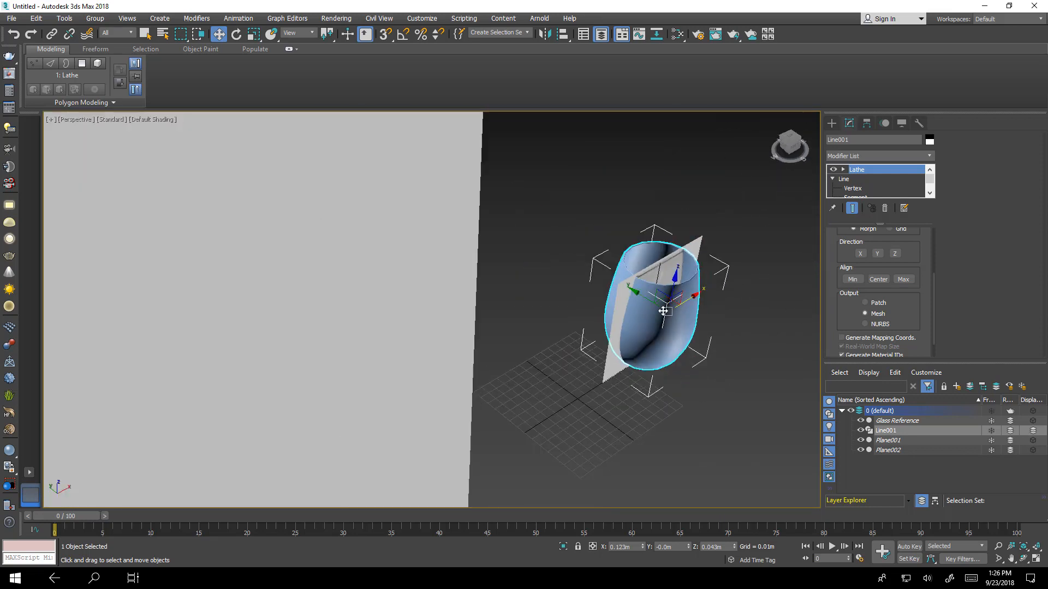
Hide the selection brackets and display edged faces on the glass in the perspective view.
key(j)
alt+middle_drag(639, 298, 693, 344)
scroll(732, 363, up, 4)
scroll(722, 342, down, 2)
scroll(696, 342, up, 1)
drag(923, 278, 922, 357)
key(F4)
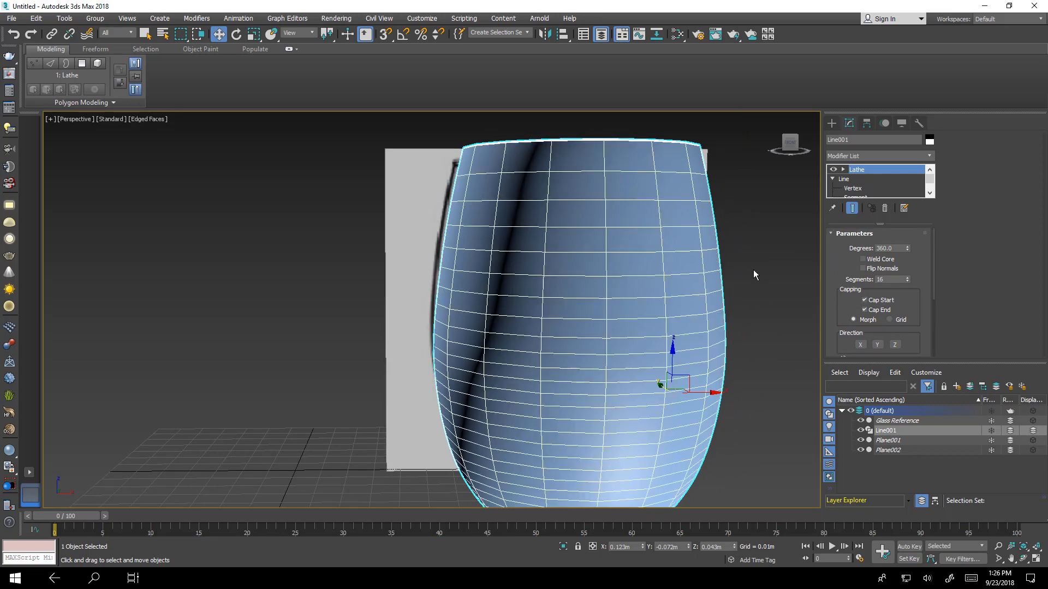
Set the glass's Lathe segments to 30 and try out other Degrees values, leaving the sweep at 360.
drag(908, 281, 905, 267)
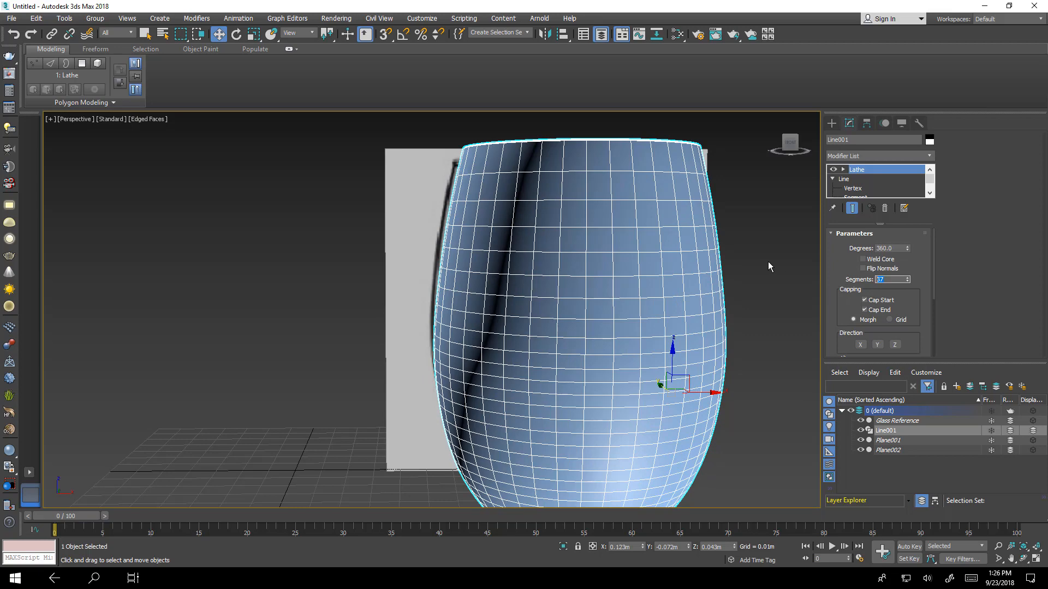
text(30)
key(Return)
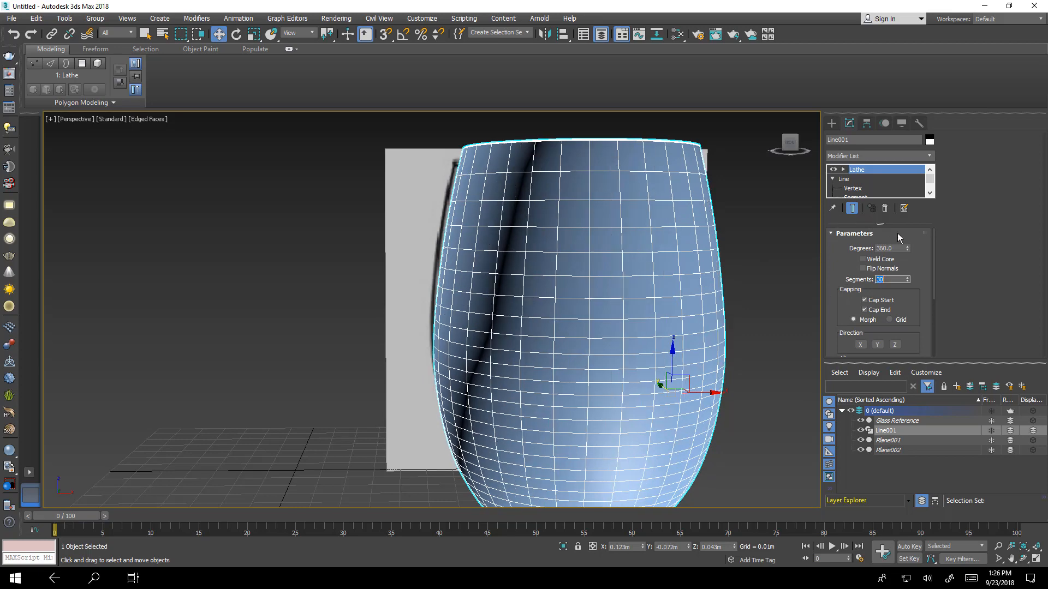
alt+drag(682, 239, 694, 289)
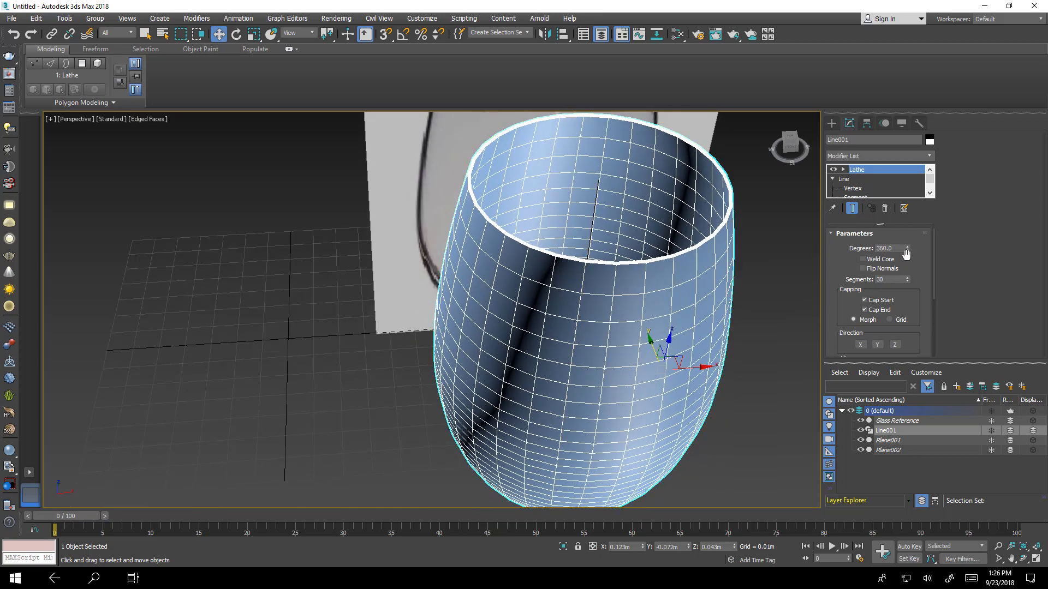
drag(908, 247, 922, 272)
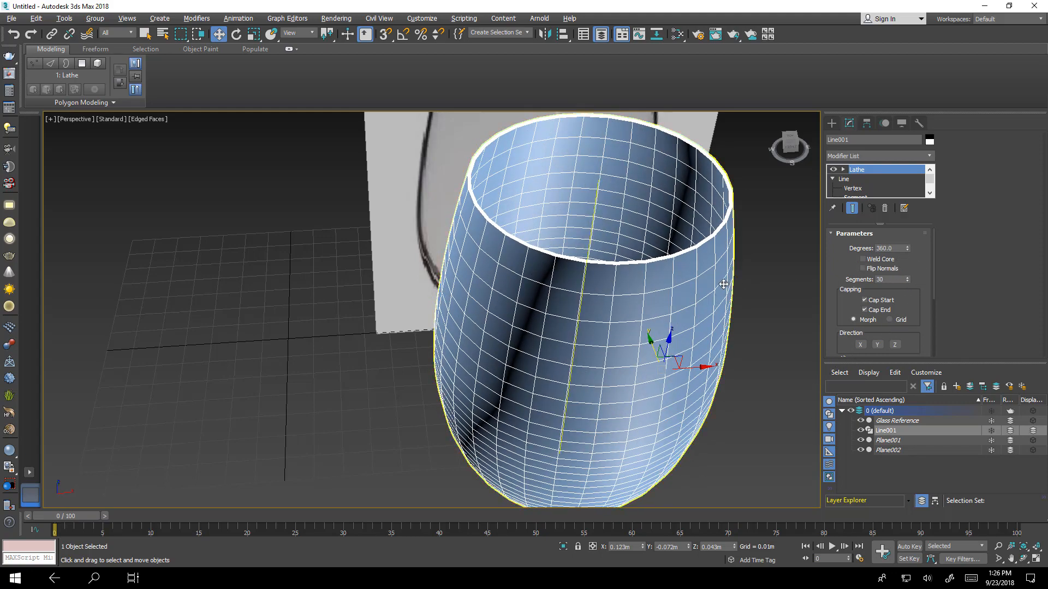
Enable Weld Core on the Lathe to clean up the centre of the glass's bottom.
alt+middle_drag(682, 251, 686, 329)
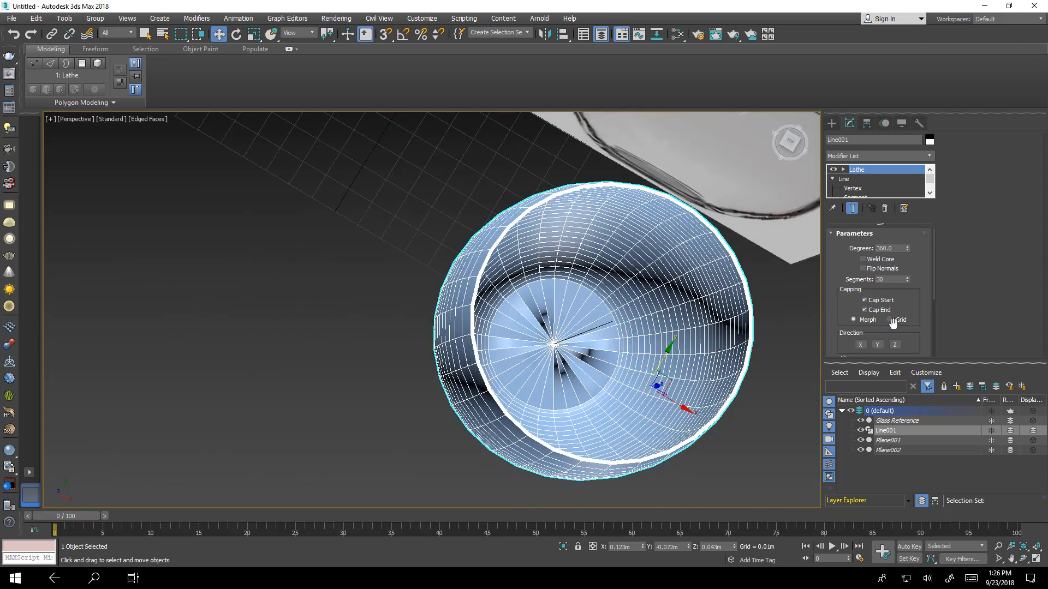
click(862, 259)
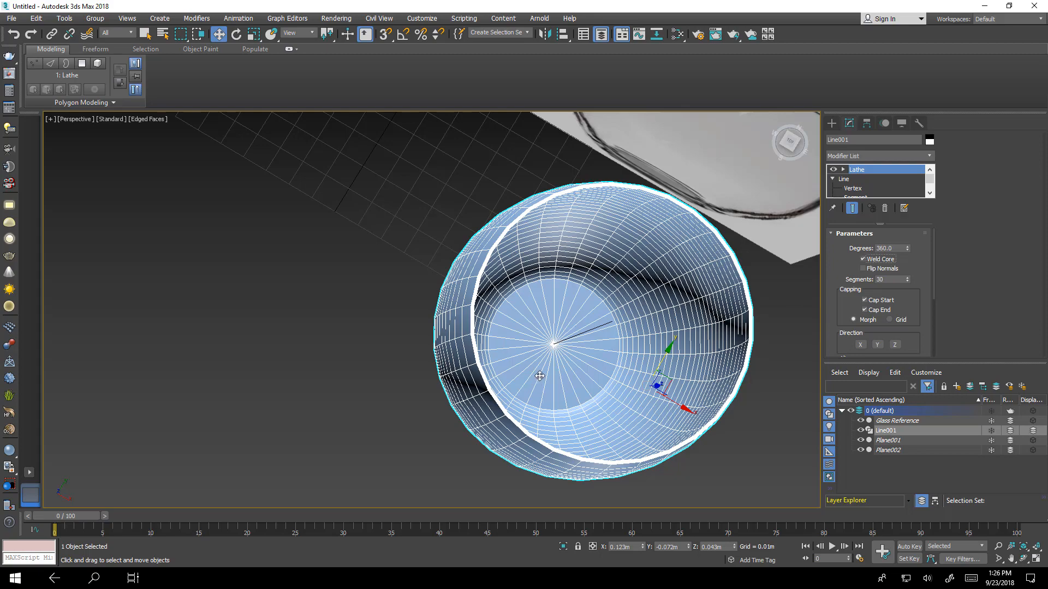
alt+middle_drag(560, 410, 628, 349)
Enable Adaptive interpolation on the glass's base line, return to the Lathe level, and hide the edged faces.
click(854, 180)
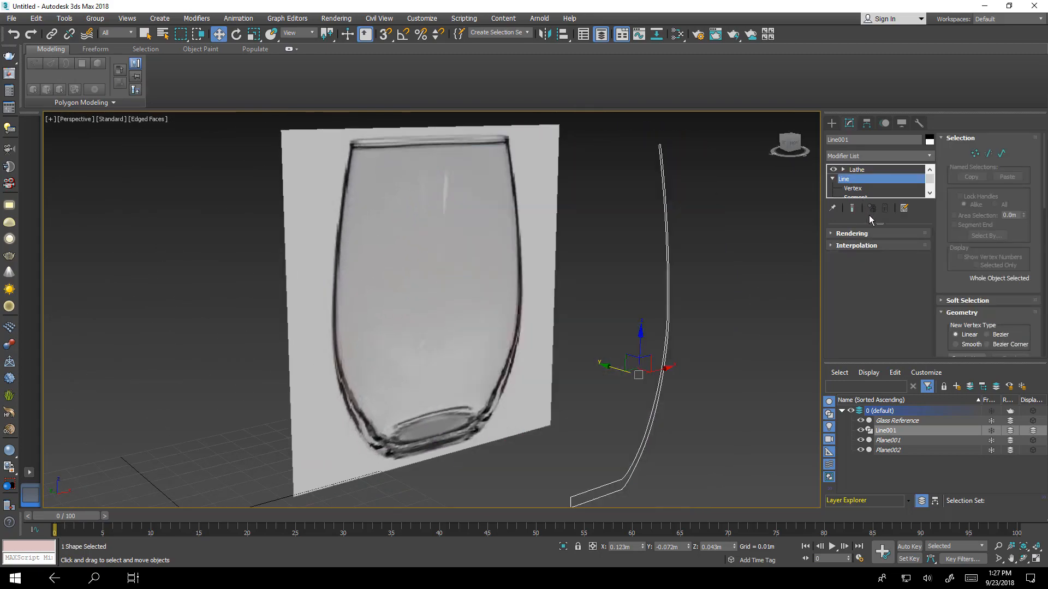
click(832, 246)
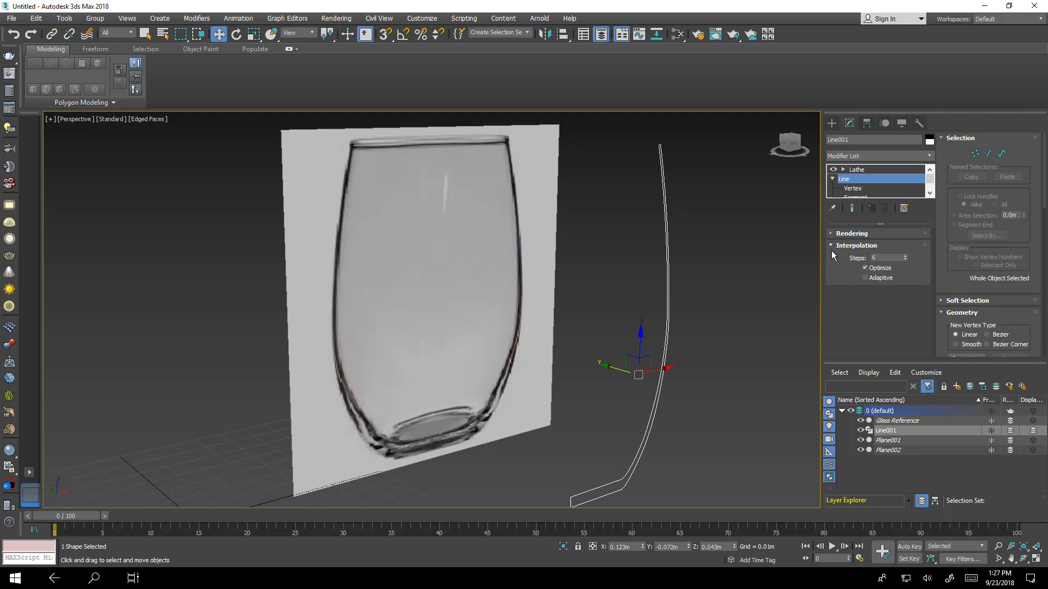
click(866, 278)
click(856, 171)
mouse_move(717, 317)
alt+middle_down()
mouse_move(723, 265)
mouse_move(706, 237)
mouse_move(721, 401)
mouse_move(720, 311)
mouse_move(829, 295)
alt+middle_up()
key(F4)
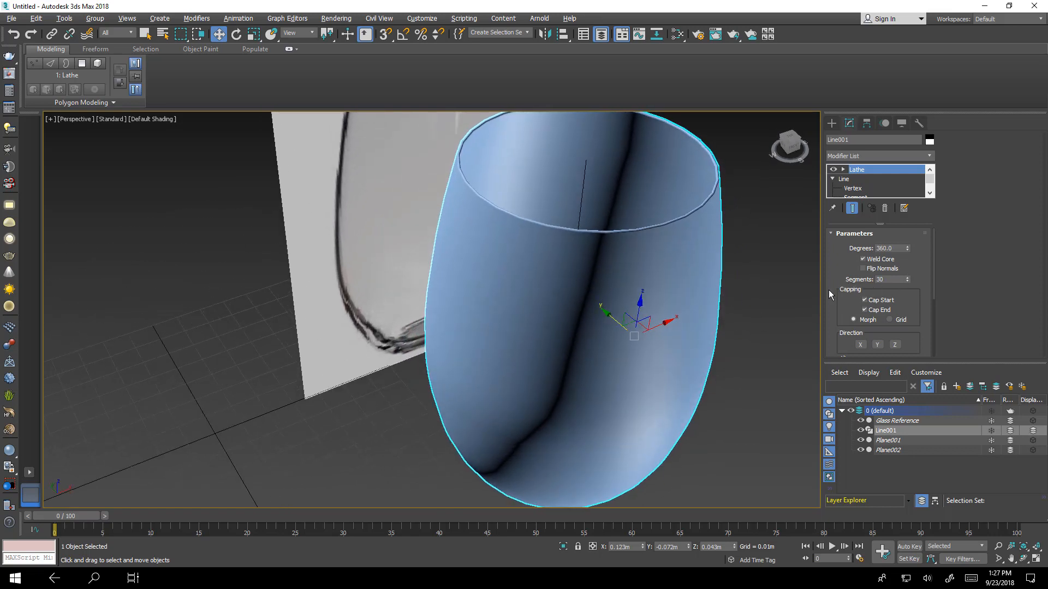
Try 48 Lathe segments on the glass and set the segments back to 30.
drag(908, 281, 912, 268)
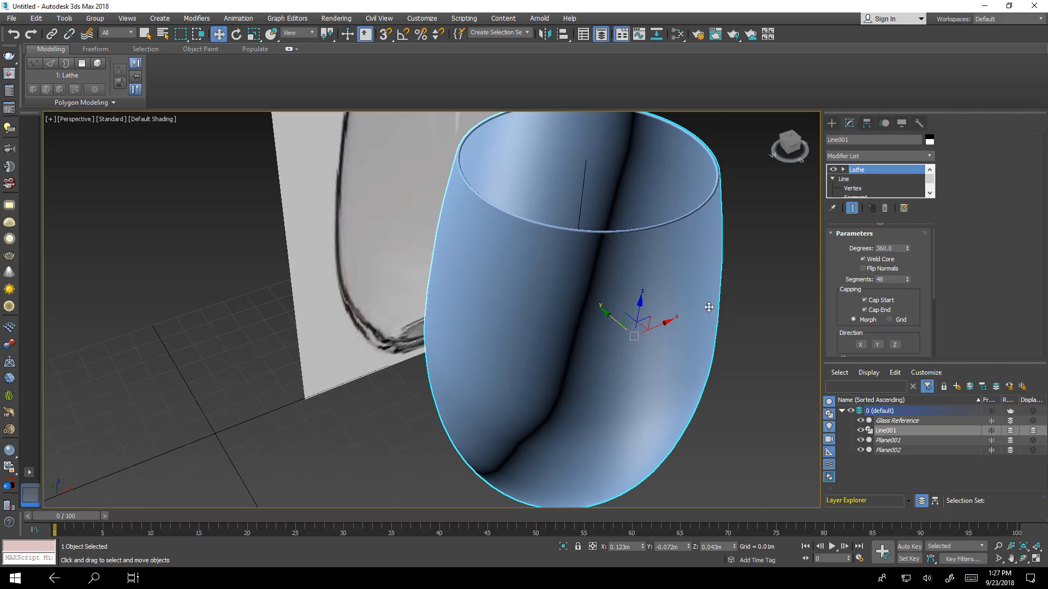
alt+middle_drag(709, 306, 683, 290)
scroll(683, 294, down, 5)
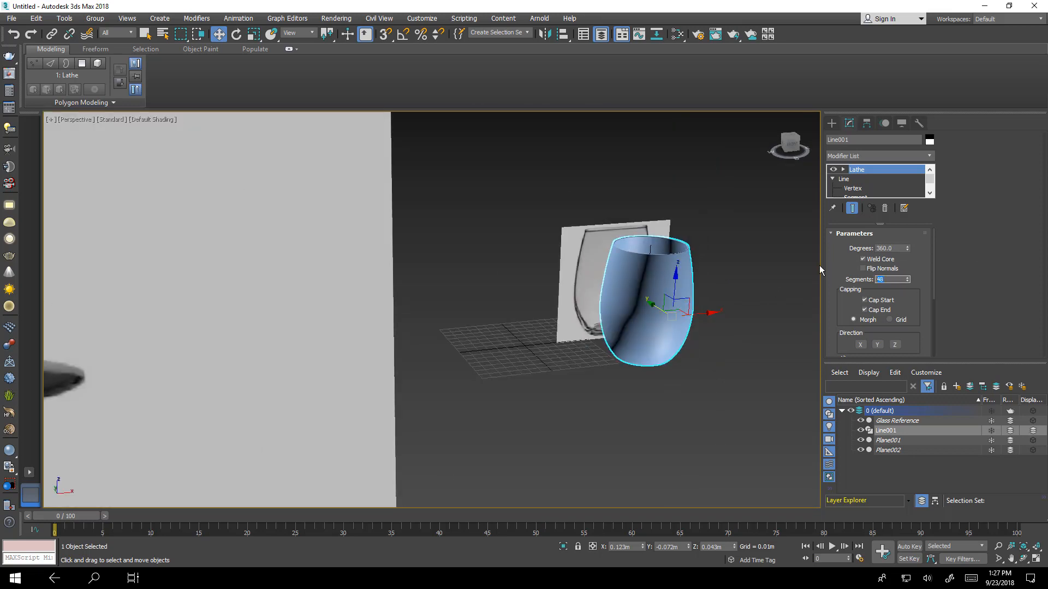
text(30)
key(Return)
middle_drag(713, 322, 586, 315)
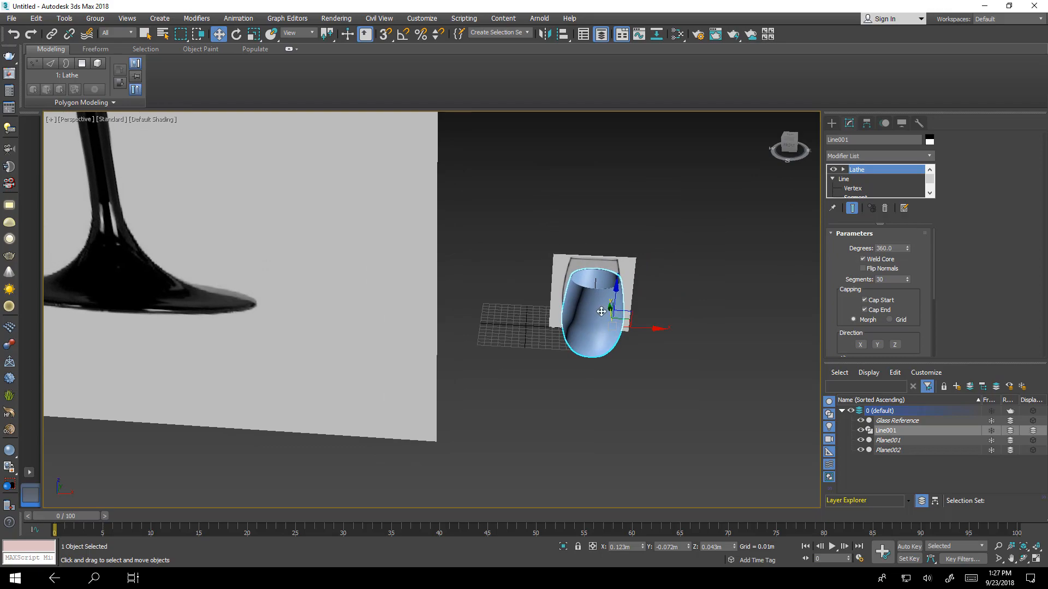
scroll(586, 314, up, 4)
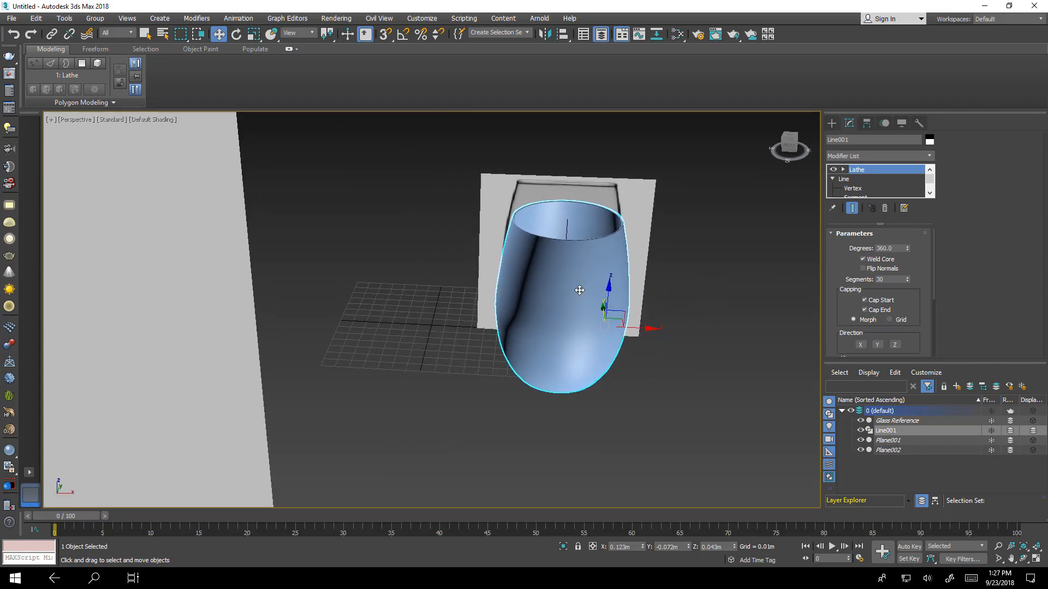
middle_drag(580, 290, 590, 286)
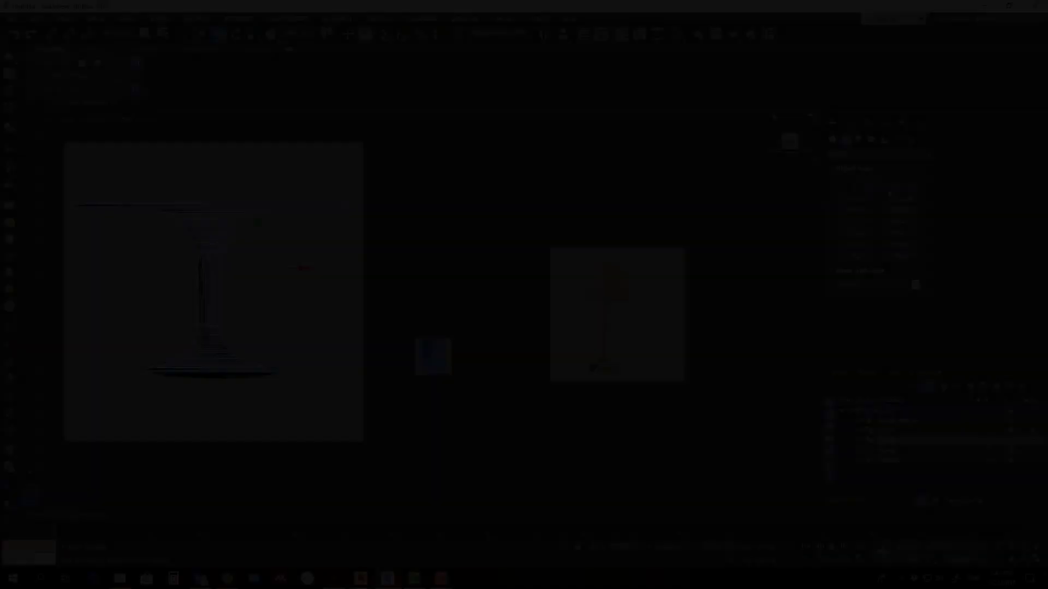
Trace the right edge of the lampshade in the front view with a four-point line, including its upper and lower trim bands.
scroll(641, 269, up, 5)
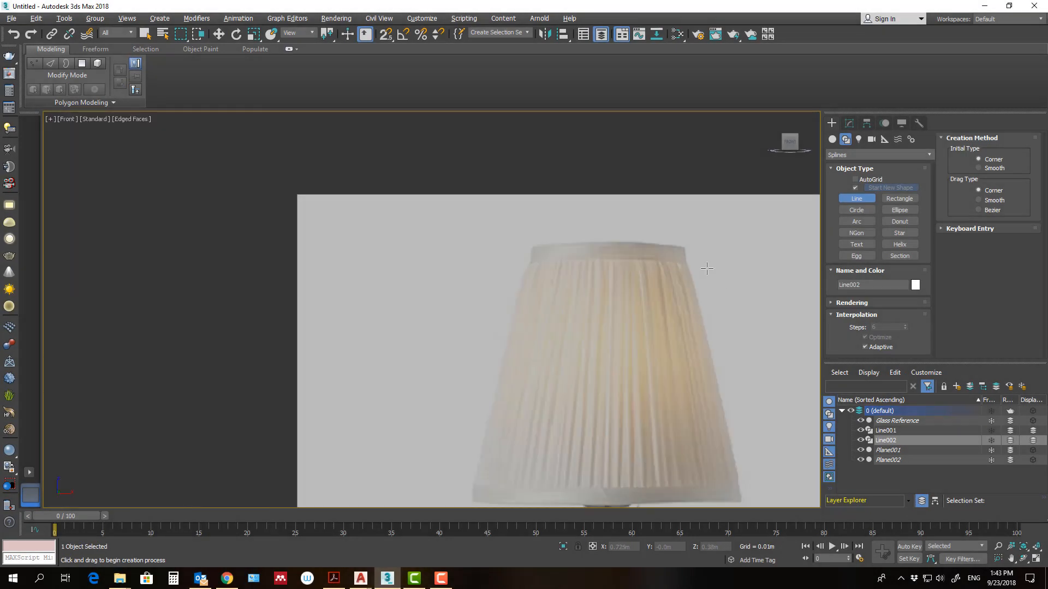
scroll(707, 269, up, 4)
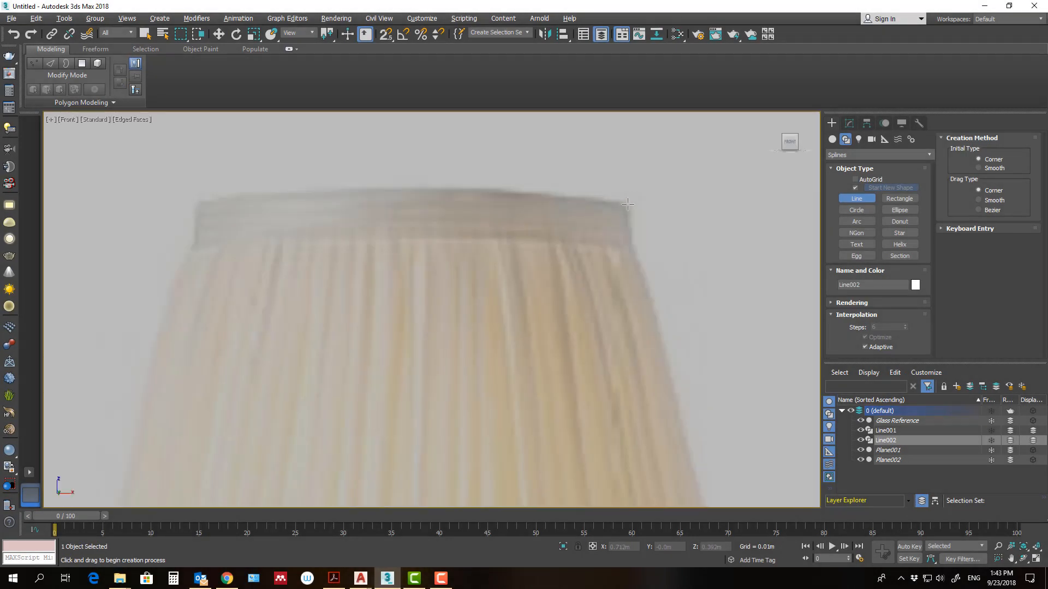
click(628, 202)
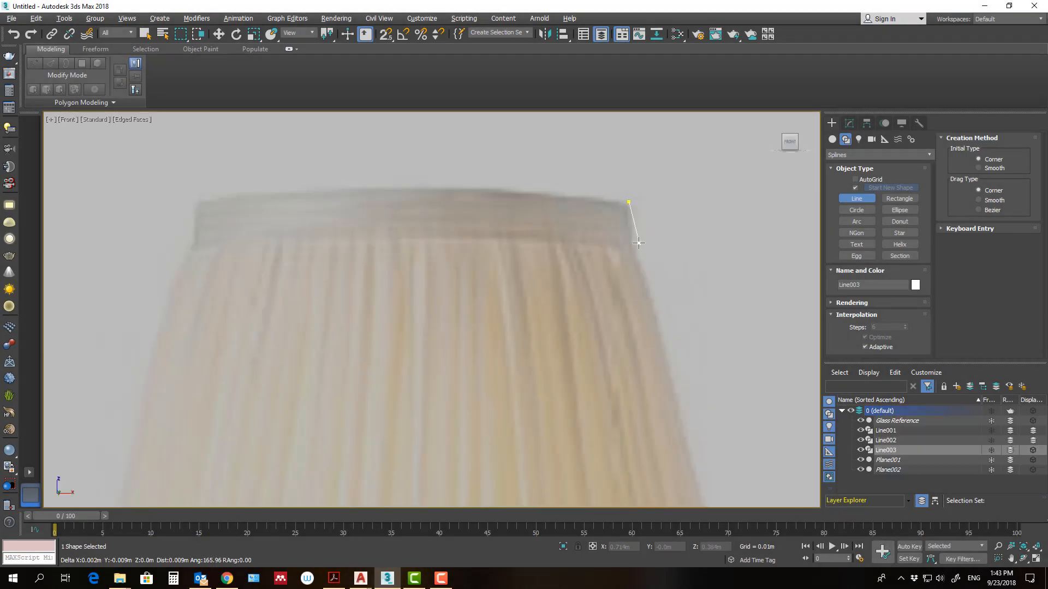
click(633, 246)
scroll(632, 245, down, 4)
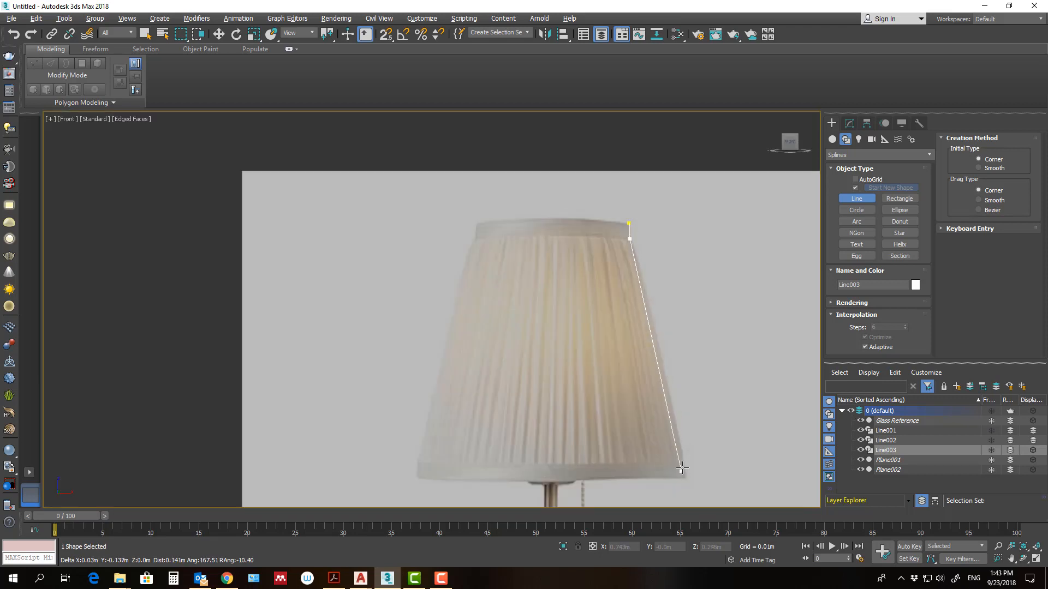
scroll(682, 463, up, 2)
scroll(682, 466, up, 1)
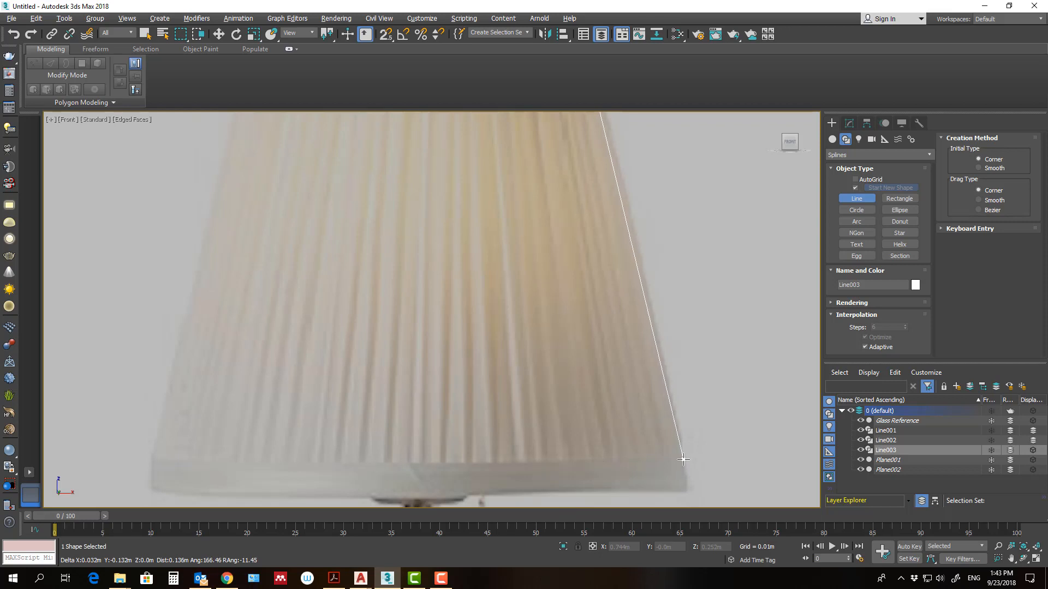
click(683, 459)
click(687, 491)
scroll(711, 461, down, 2)
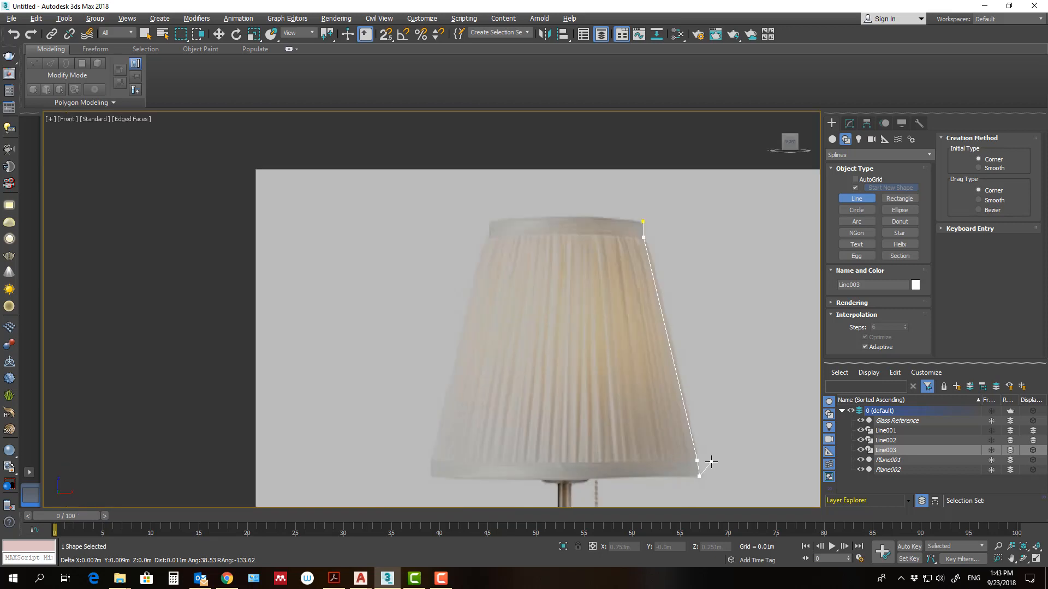
right_click(711, 462)
key(w)
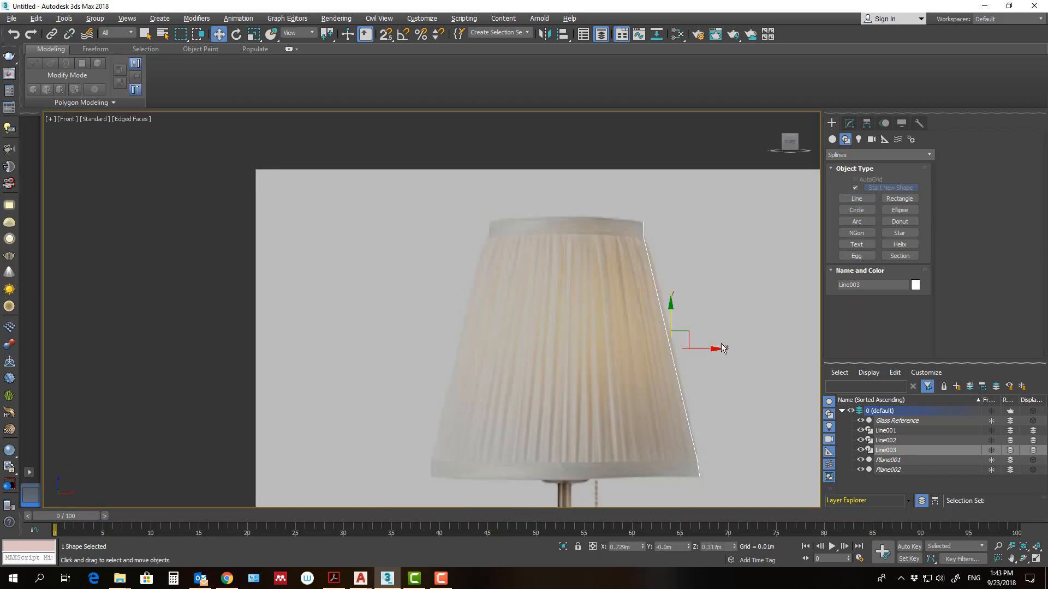
Apply a Lathe modifier to the lampshade line and set its alignment to Min.
click(849, 123)
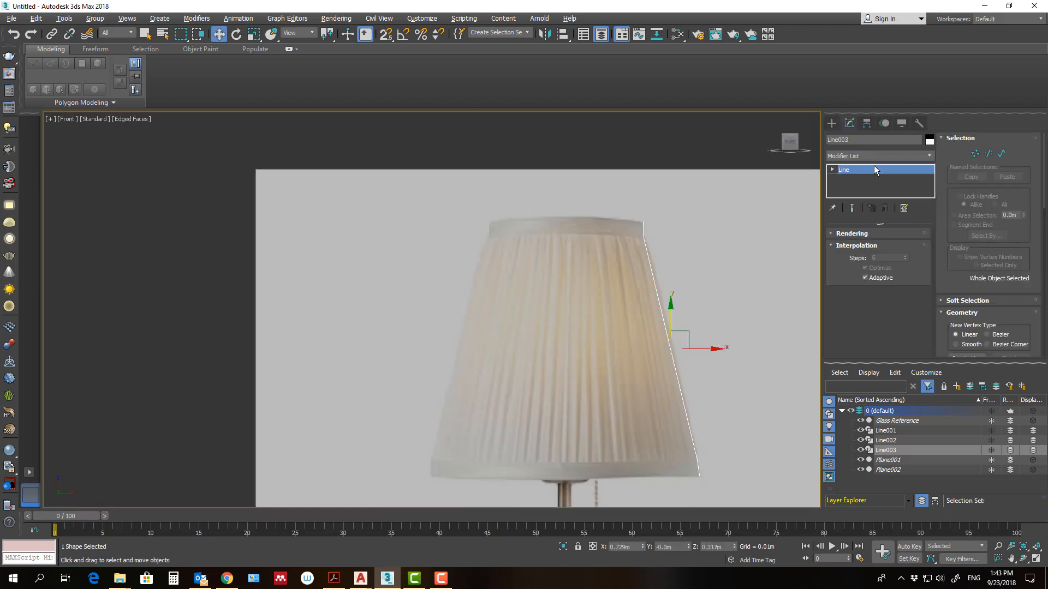
click(873, 156)
key(l)
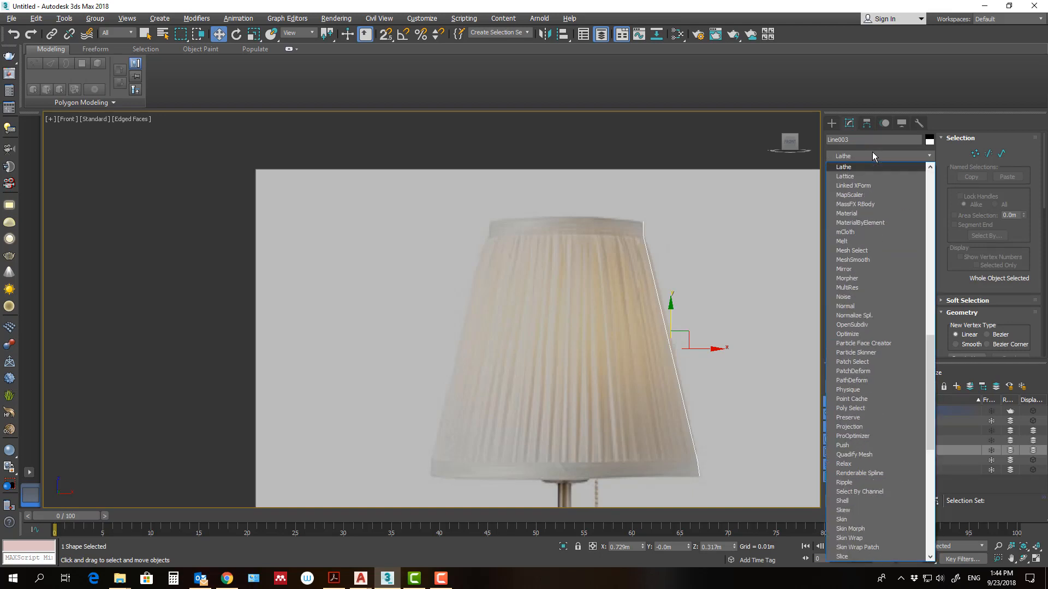
click(866, 169)
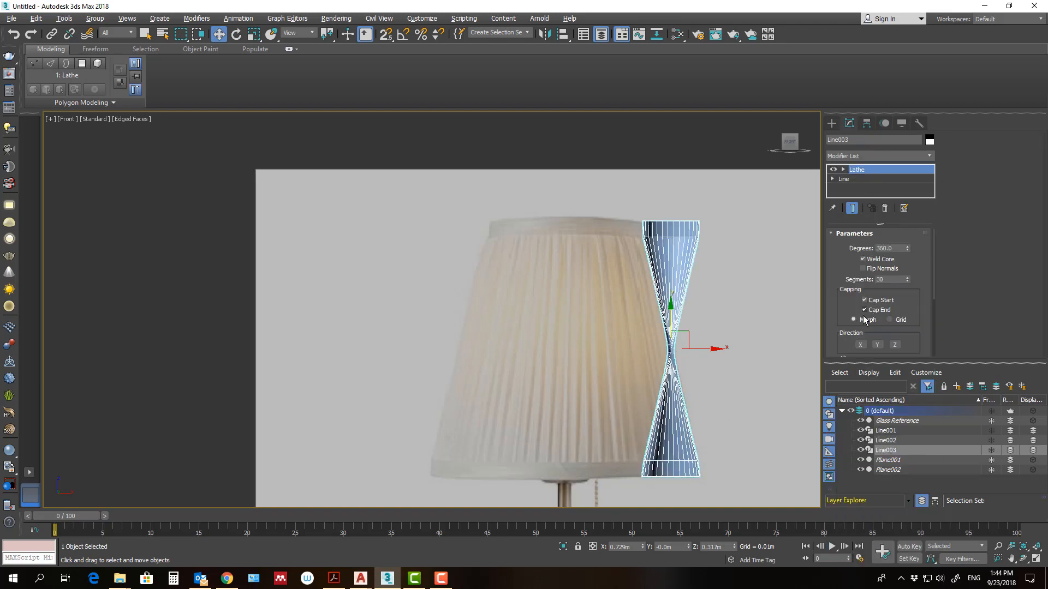
scroll(847, 349, down, 2)
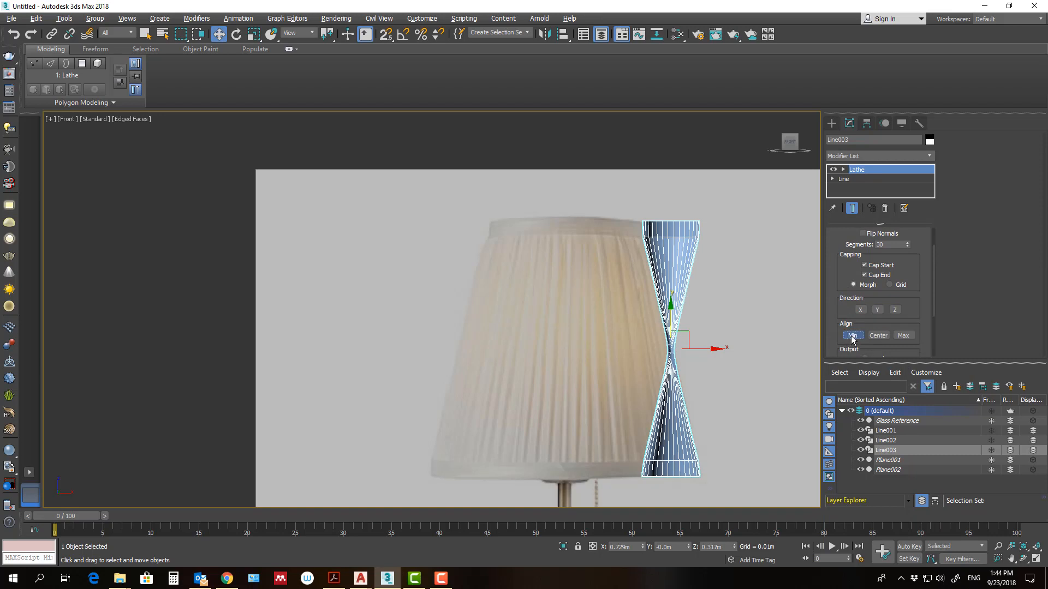
click(852, 335)
Move the Lathe axis along X to the centre of the lampshade so the shade matches the reference, and leave axis editing.
click(844, 169)
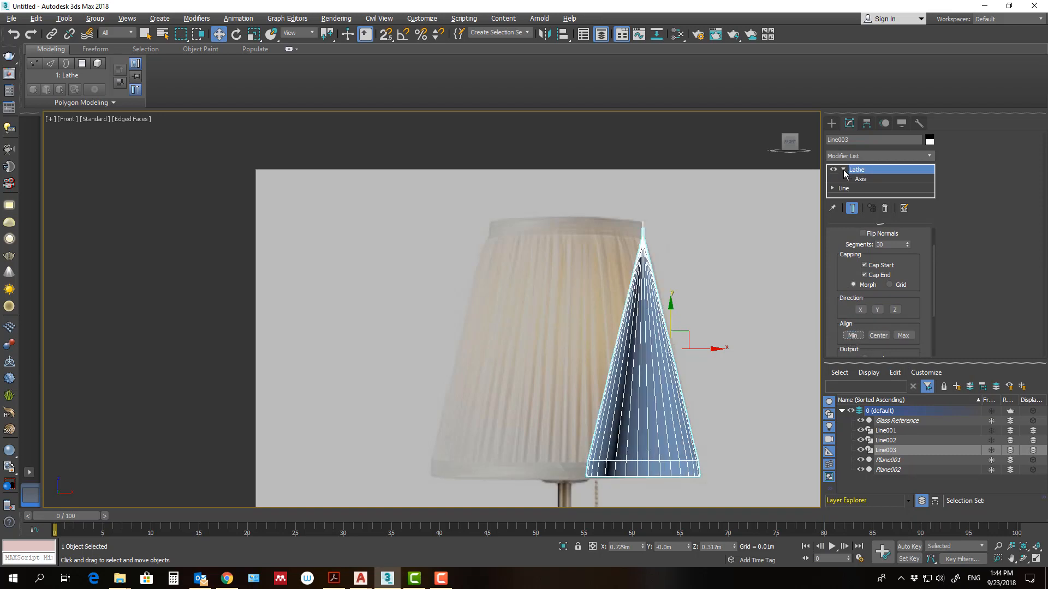
click(865, 181)
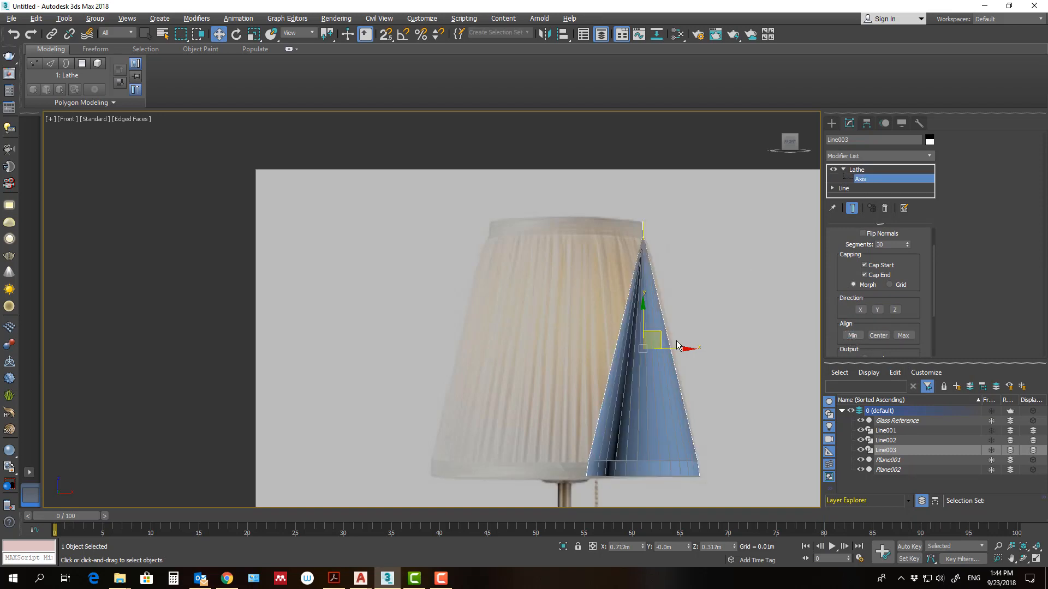
drag(678, 349, 599, 339)
middle_drag(599, 339, 669, 180)
scroll(667, 230, down, 3)
middle_drag(666, 234, 664, 211)
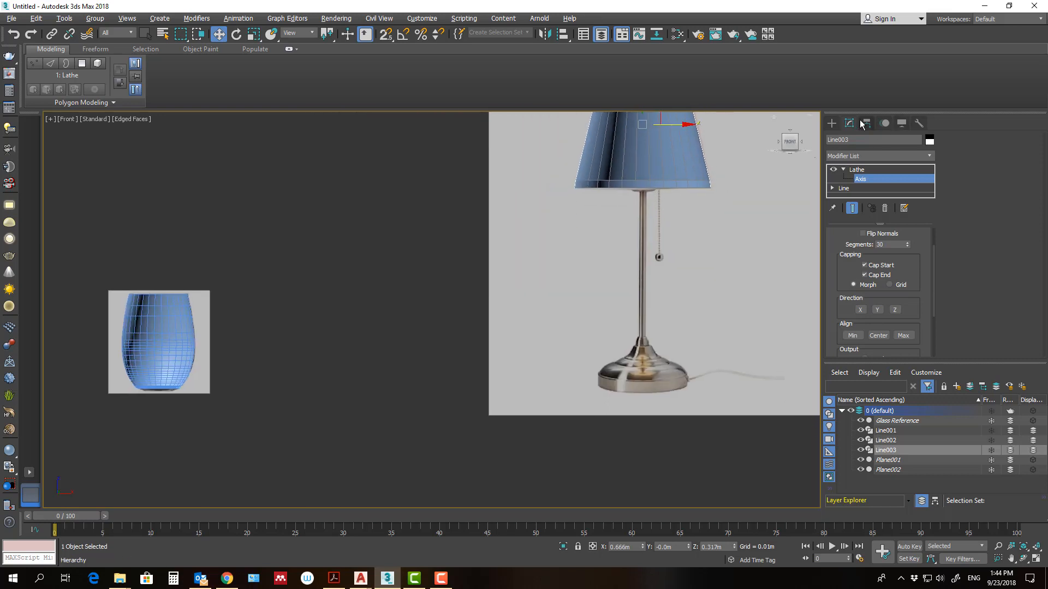
click(836, 170)
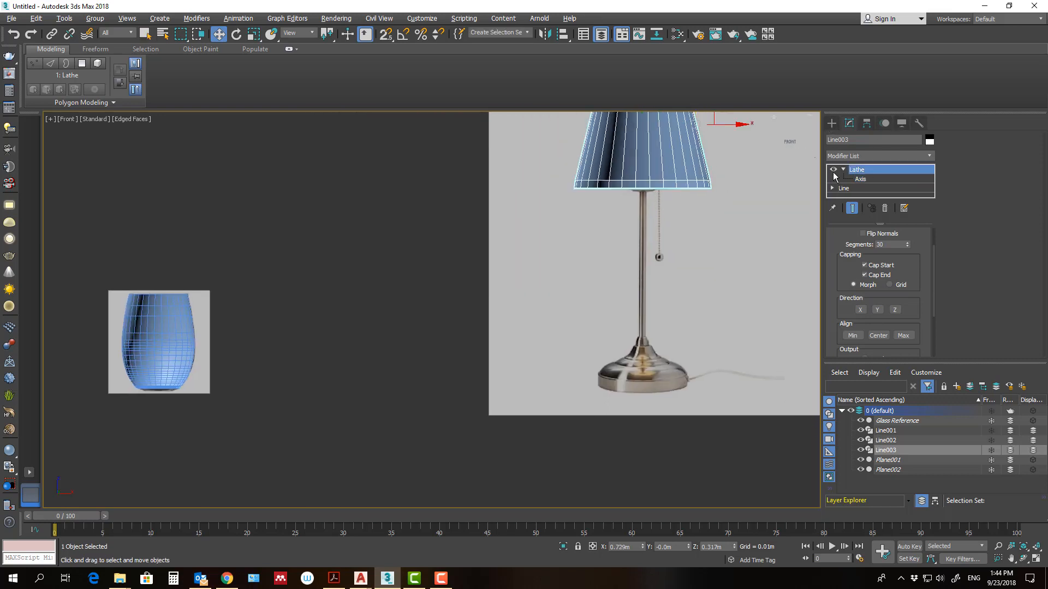
click(843, 171)
Start a line under the lampshade in the front view, tracing the right edge of the fitting and the stem down to the base collar.
click(831, 123)
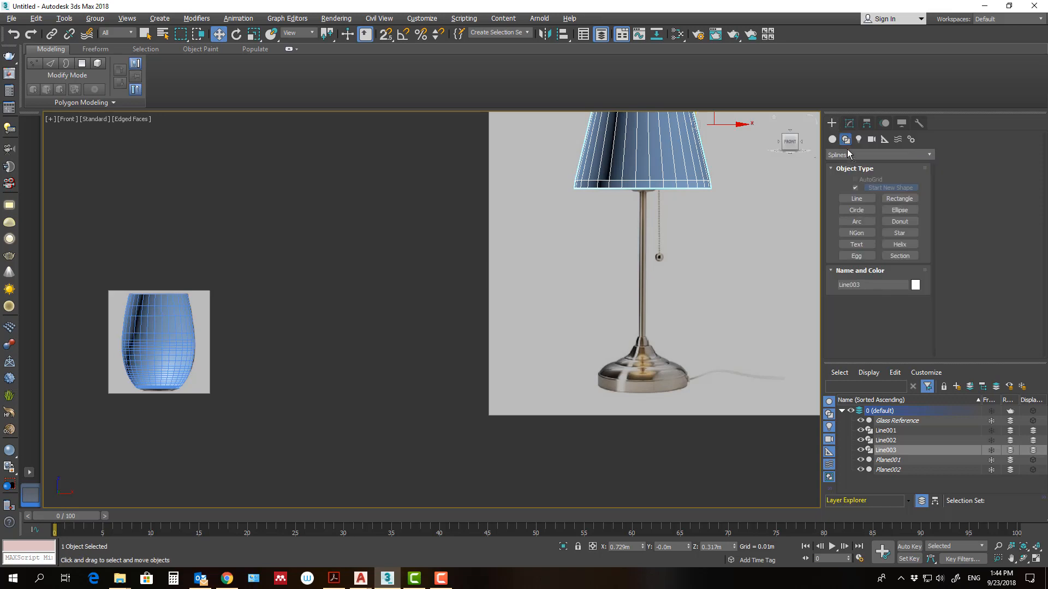
click(858, 200)
scroll(650, 184, up, 6)
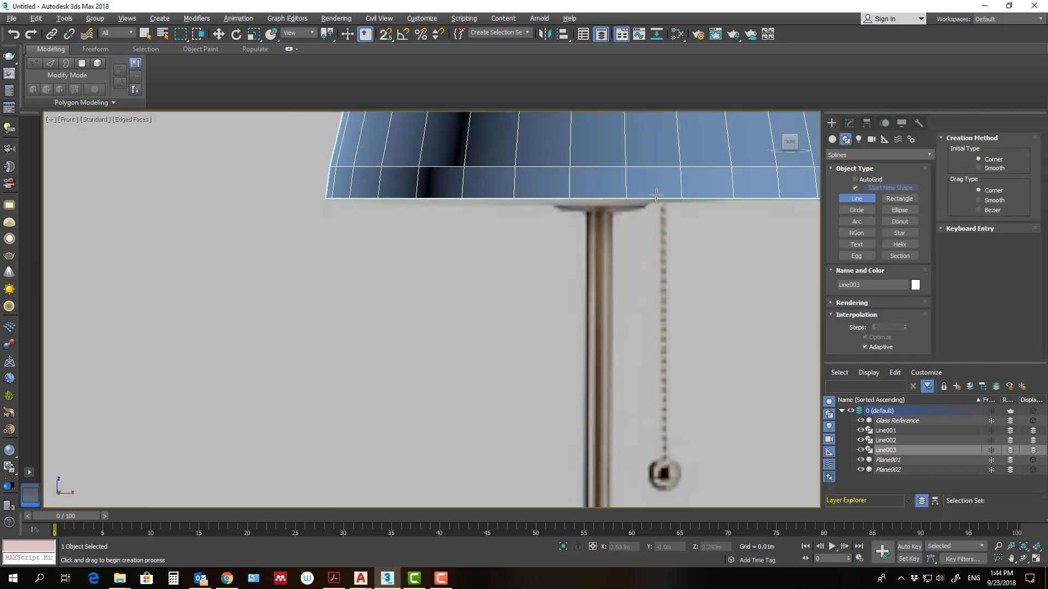
click(715, 200)
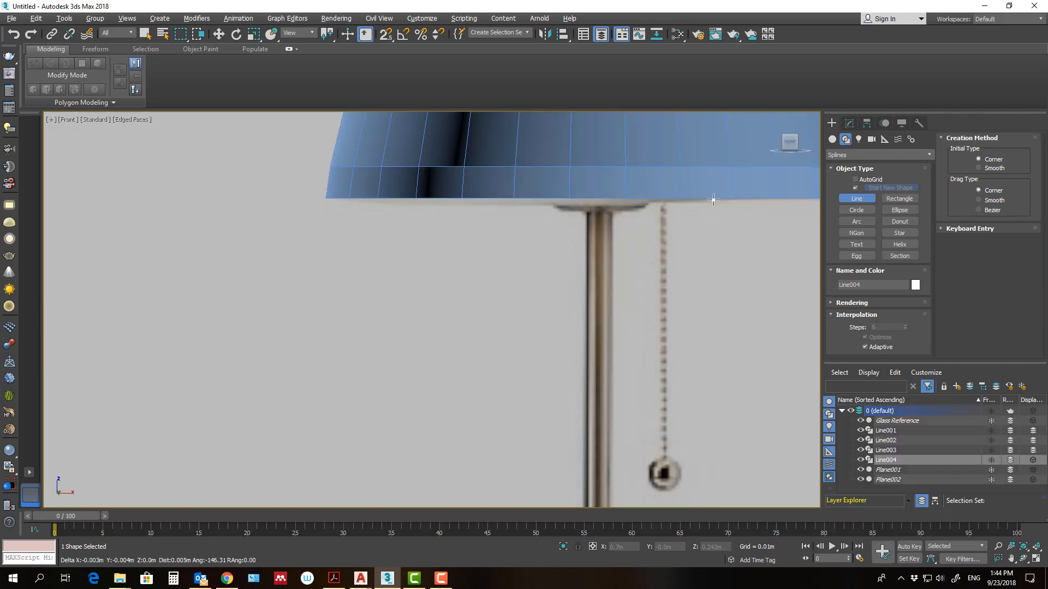
click(712, 198)
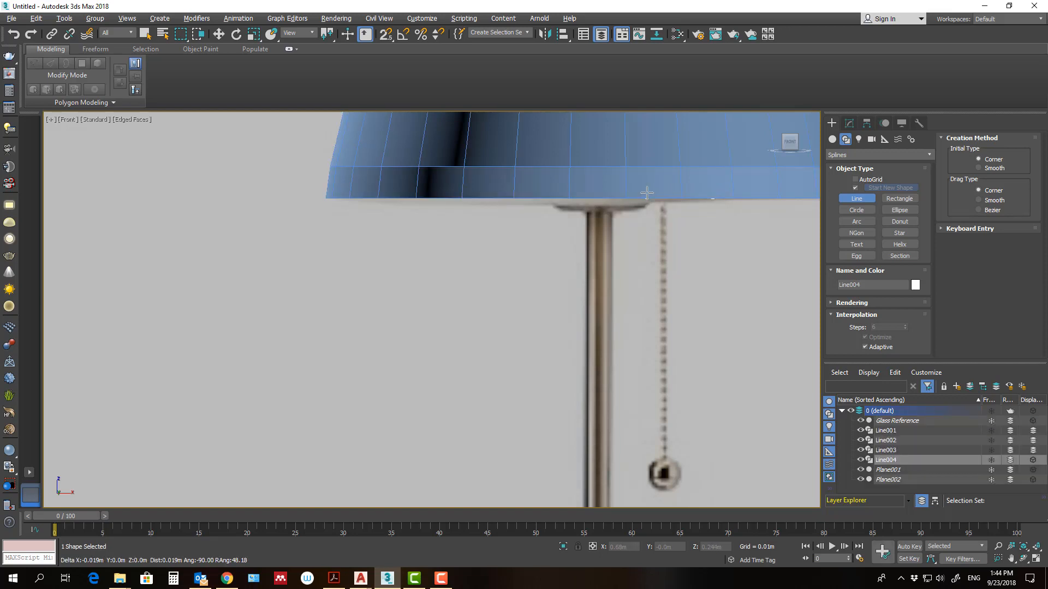
click(654, 200)
click(646, 208)
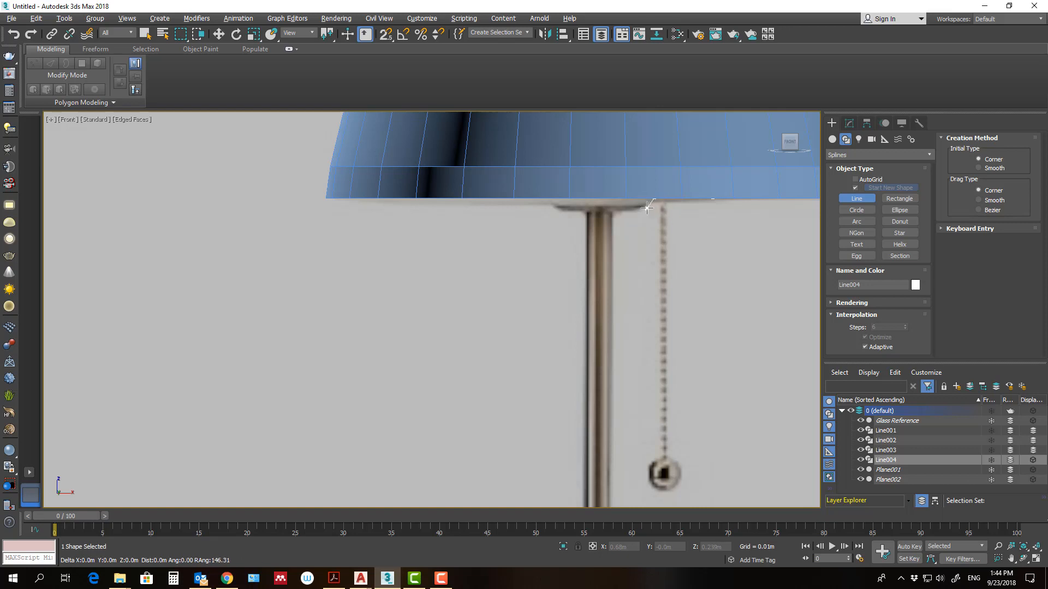
click(613, 210)
scroll(613, 209, down, 5)
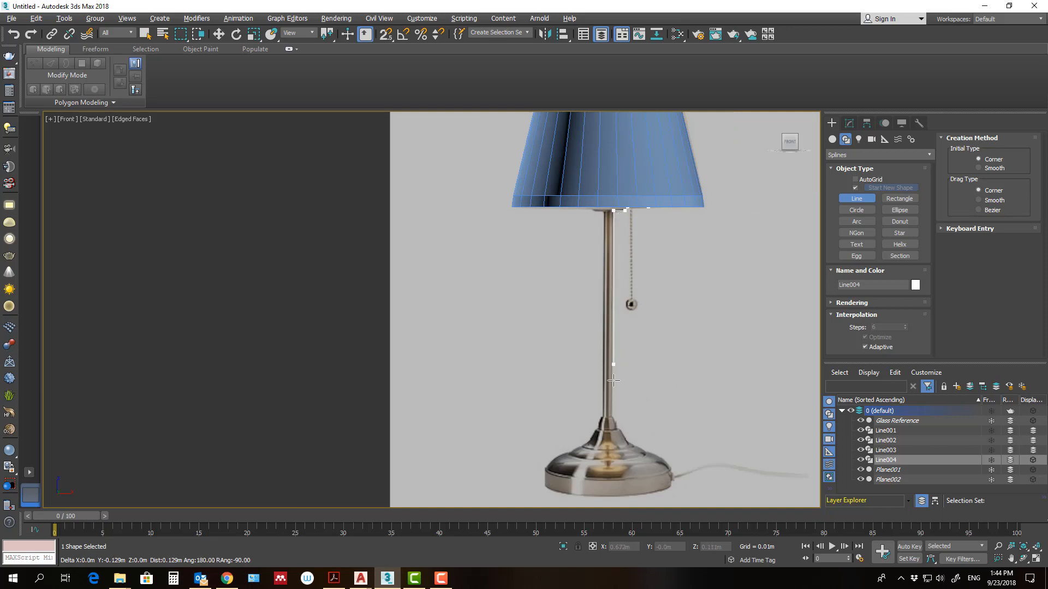
scroll(619, 423, up, 5)
scroll(621, 415, up, 3)
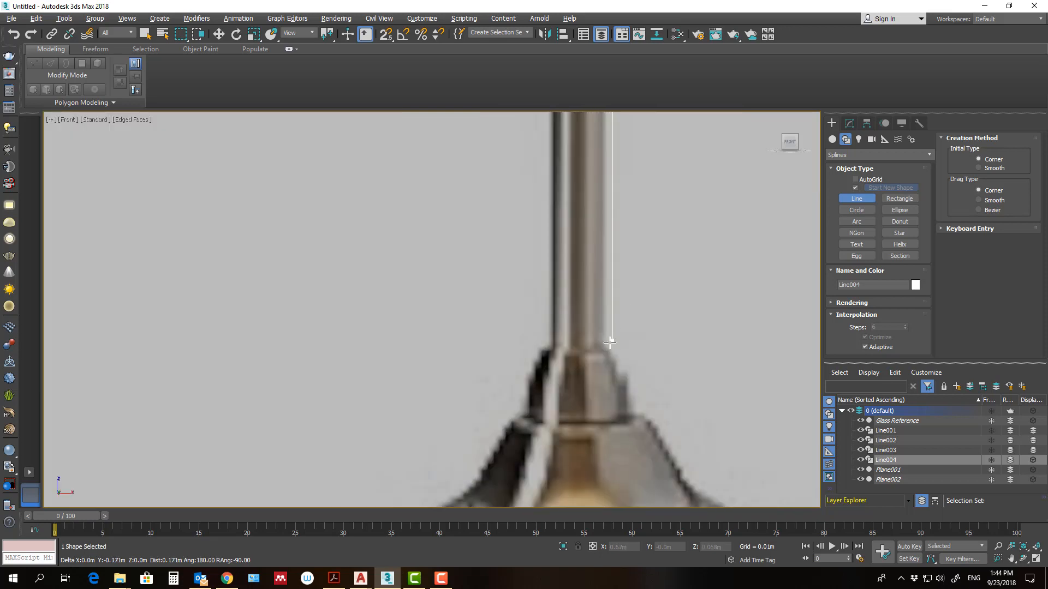
click(612, 347)
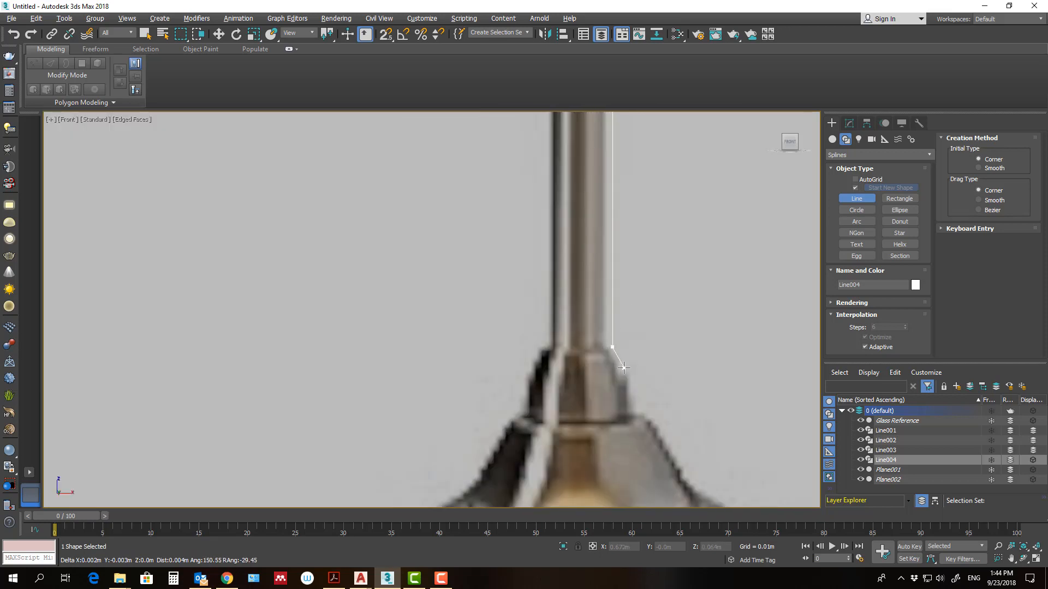
Continue the line around the stepped collar at the foot of the stem, following its right outline with small horizontal ledges.
click(617, 346)
click(625, 380)
click(634, 380)
click(633, 416)
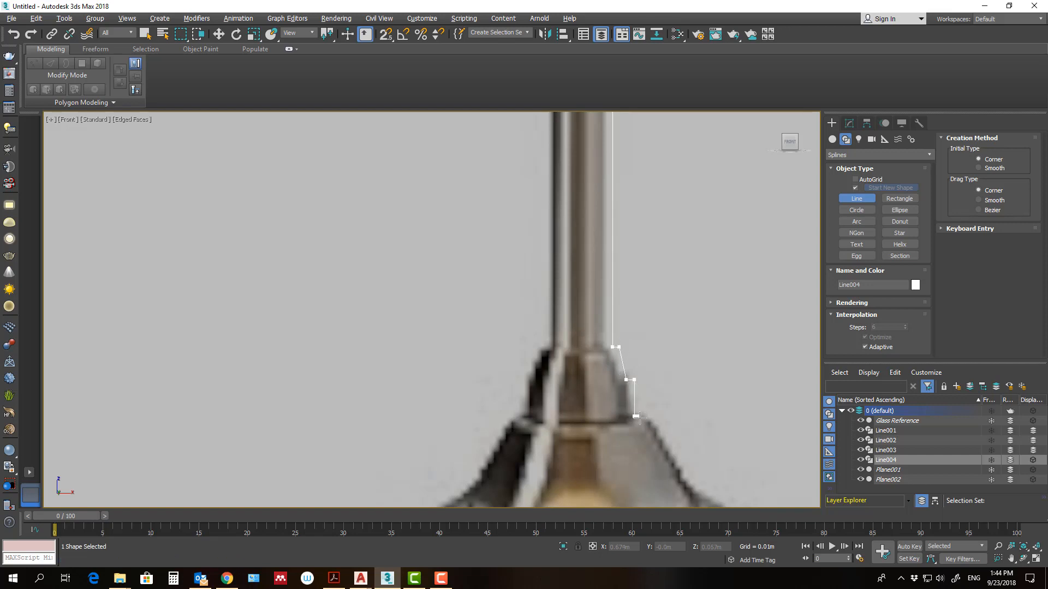
click(646, 418)
Extend the line down the sloping neck of the base and along its first two stepped rings.
middle_drag(678, 475, 658, 309)
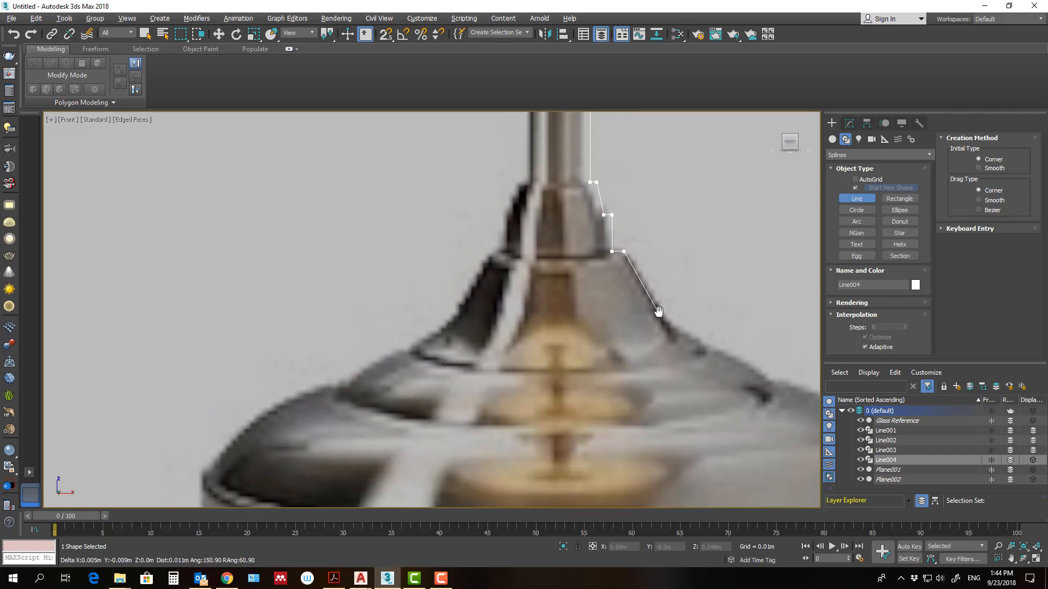
click(671, 331)
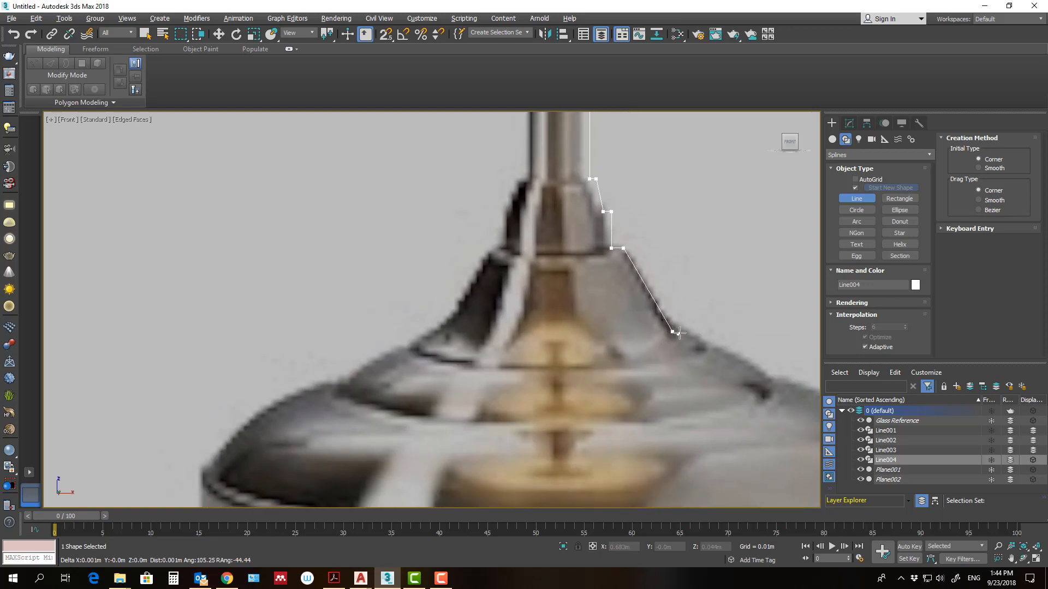
click(684, 330)
click(703, 346)
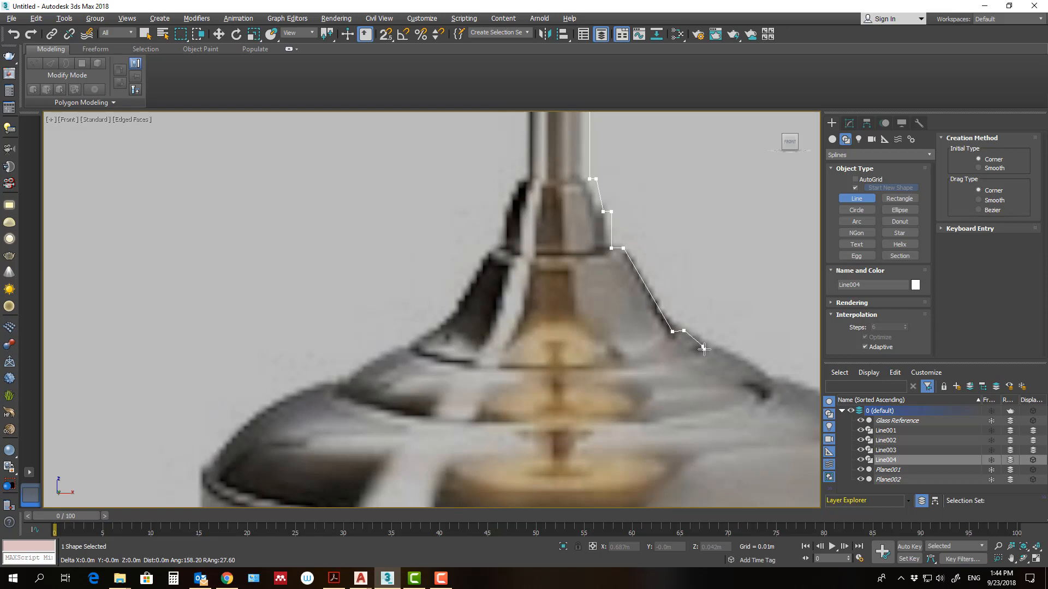
click(717, 344)
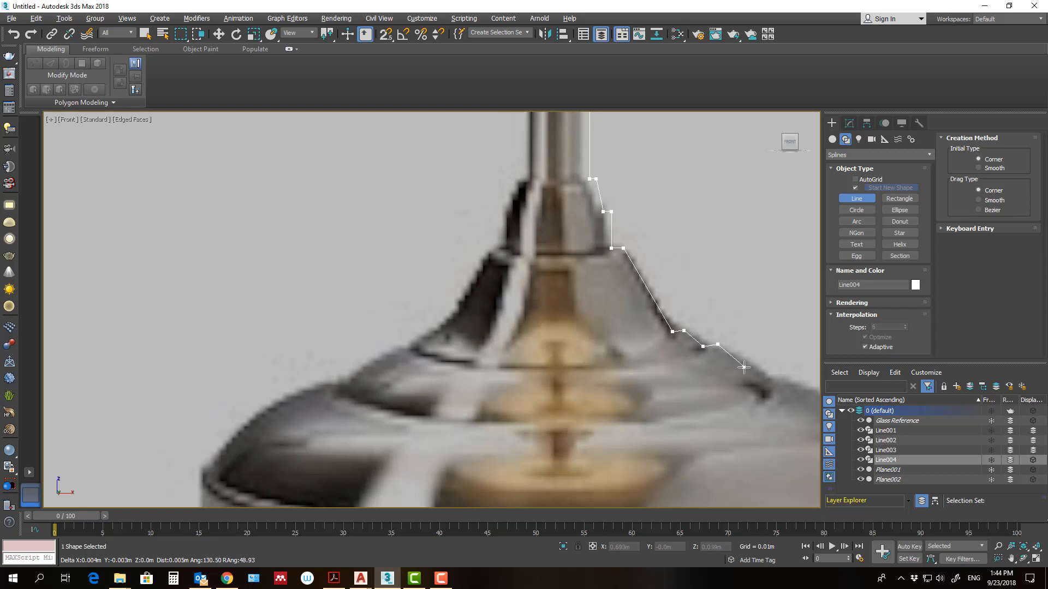
click(771, 387)
Trace the base's rounded outer edge and vertical rim, run the line along the underside to the lamp's centre, and finish it.
middle_drag(781, 387, 557, 297)
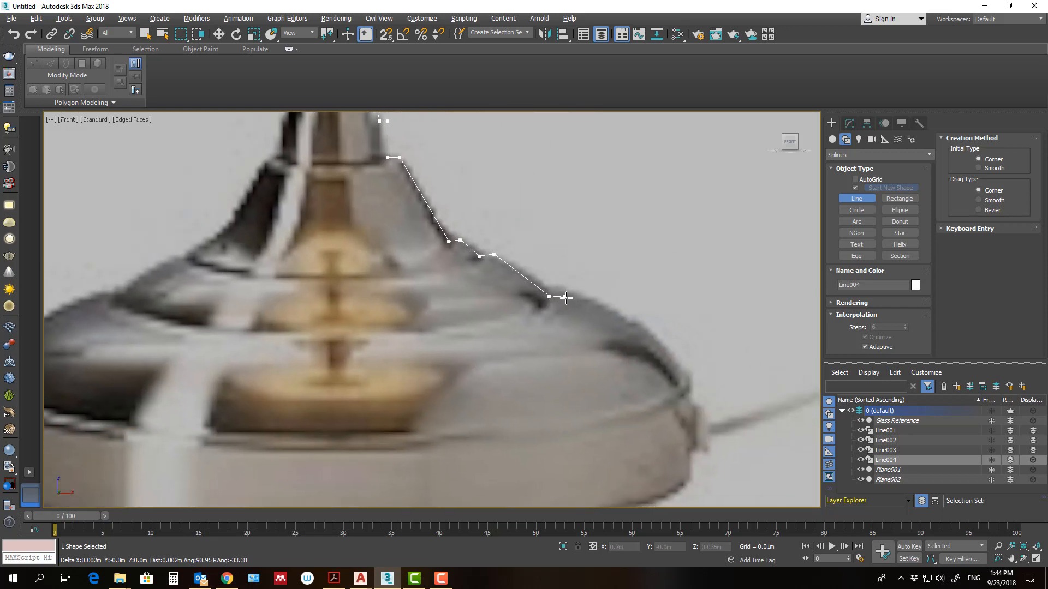
click(593, 300)
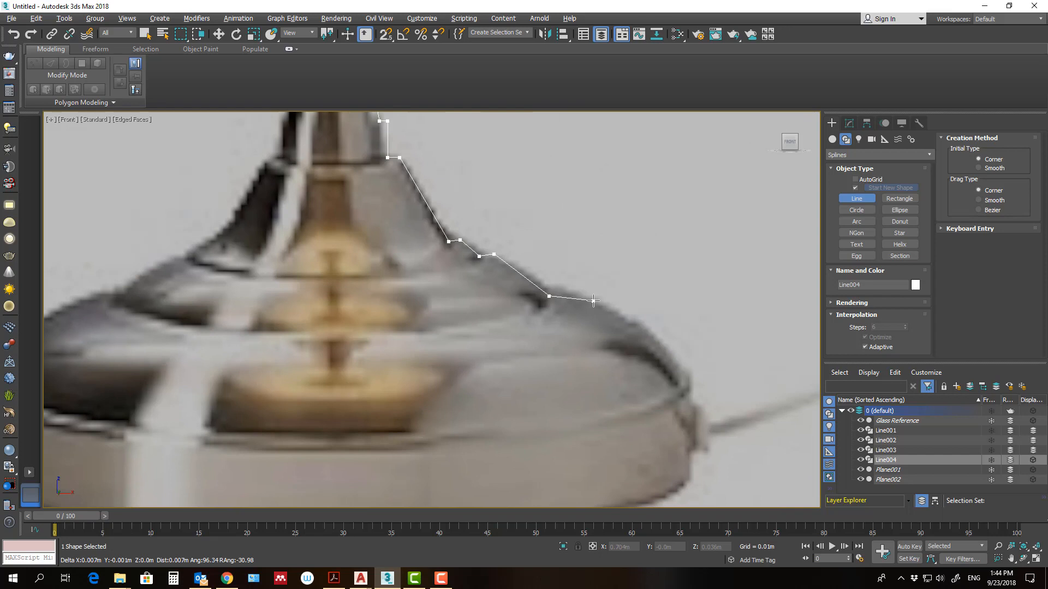
click(662, 342)
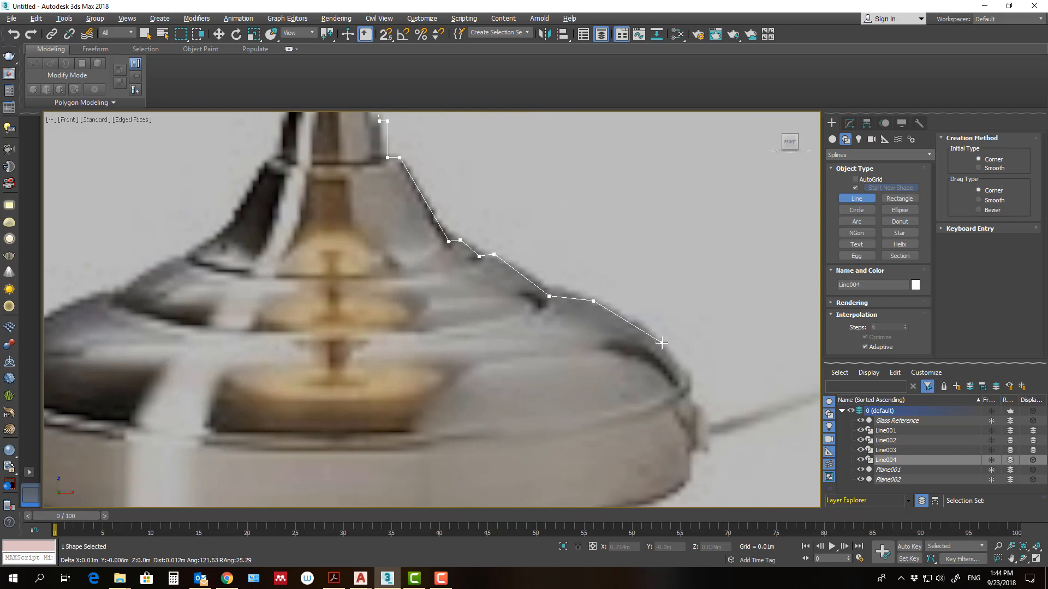
click(692, 385)
shift+click(694, 480)
scroll(697, 473, down, 5)
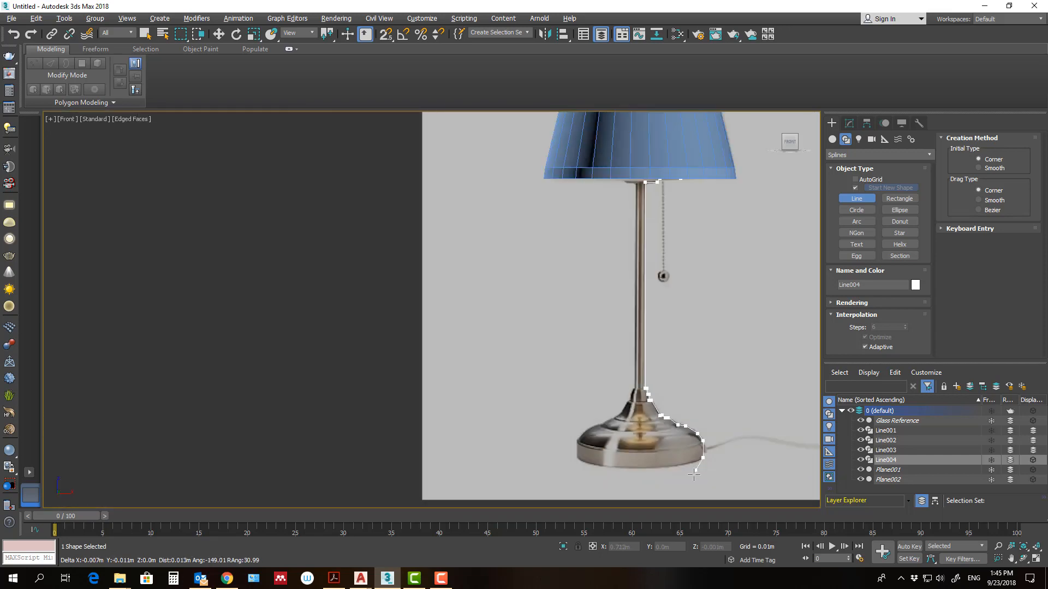
right_click(638, 472)
key(w)
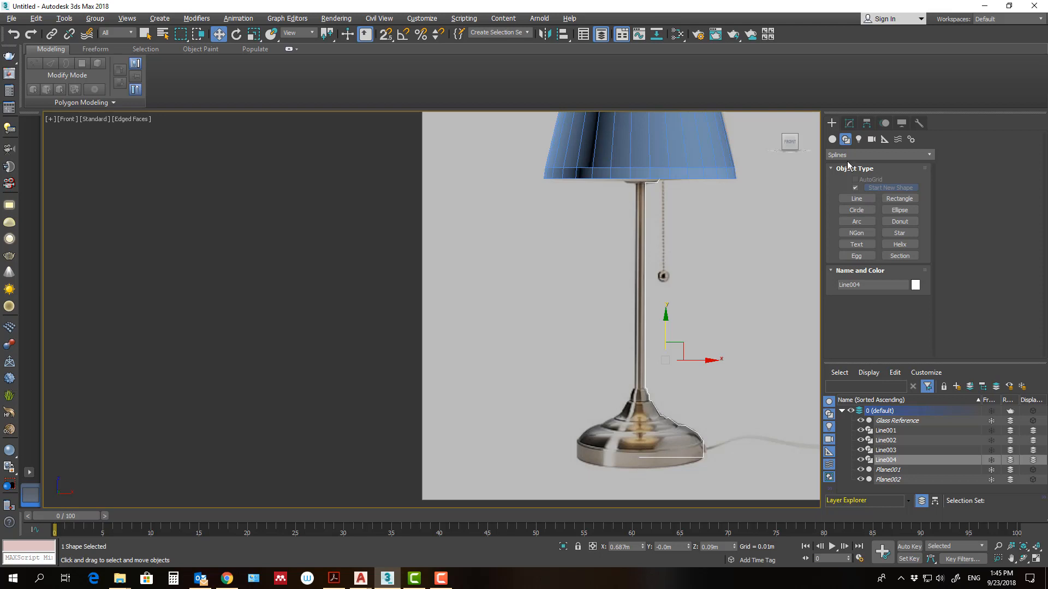
Apply a Lathe modifier to the stem and base line and set its alignment to Min.
click(849, 124)
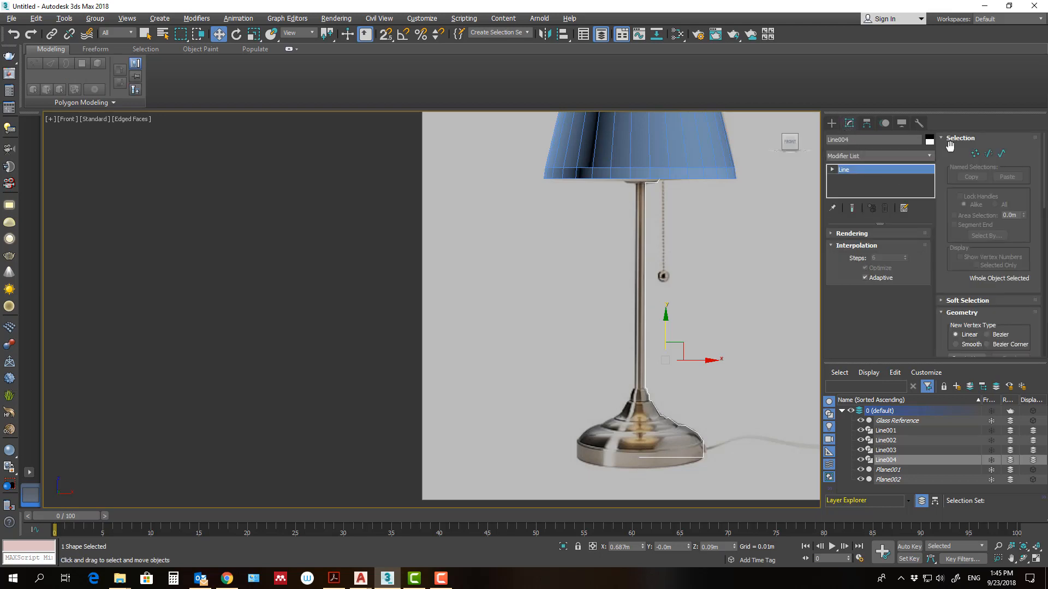
click(975, 154)
drag(666, 458, 666, 210)
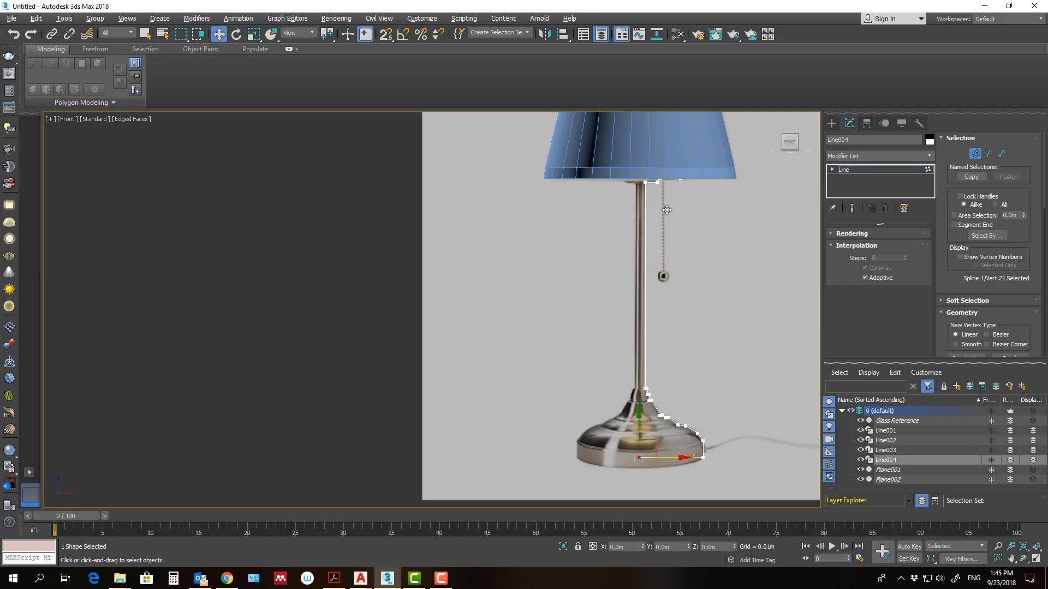
click(914, 168)
click(899, 151)
key(l)
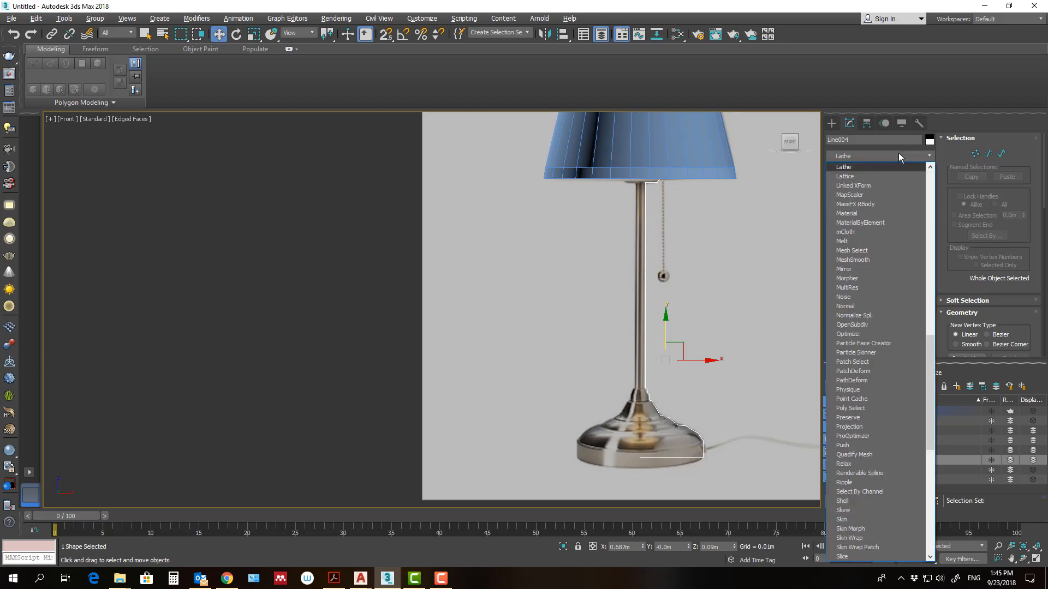
click(885, 166)
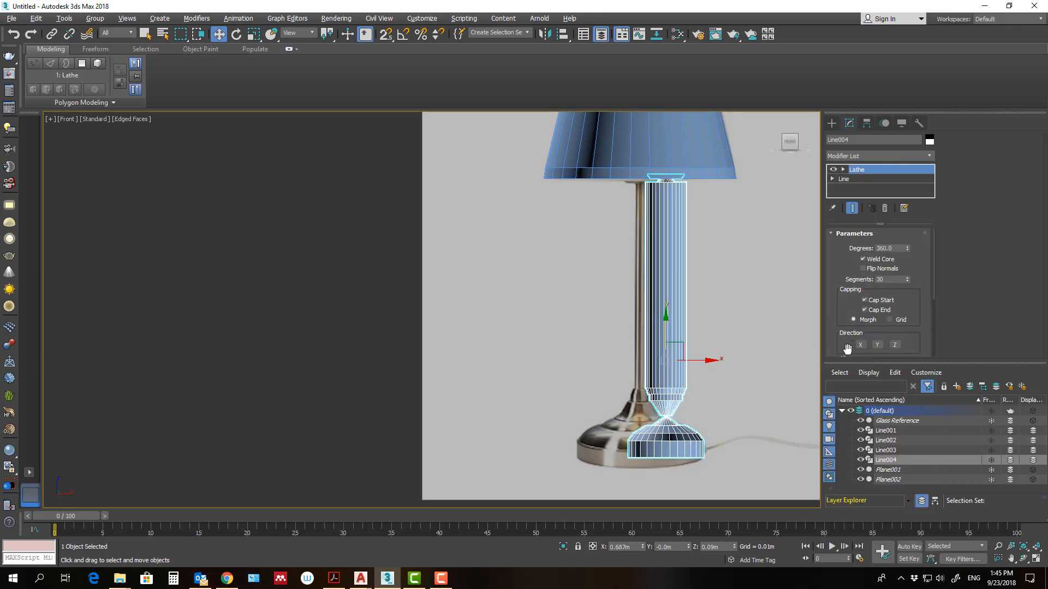
scroll(846, 348, down, 2)
click(851, 324)
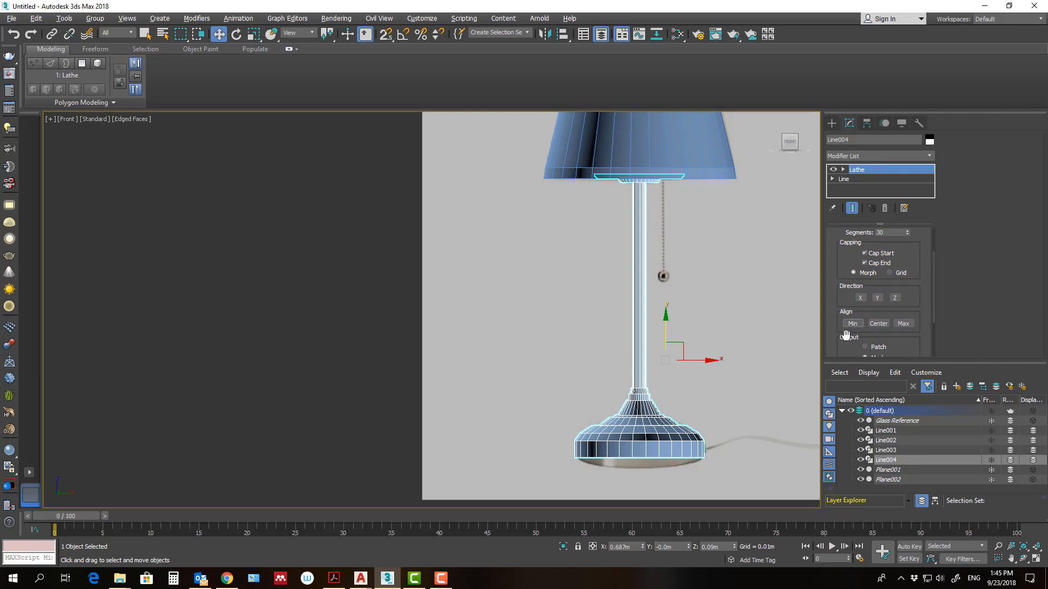
Move the Lathe axis slightly along X so the stem's thickness matches the reference, and leave axis editing.
click(843, 169)
click(860, 179)
scroll(649, 322, up, 6)
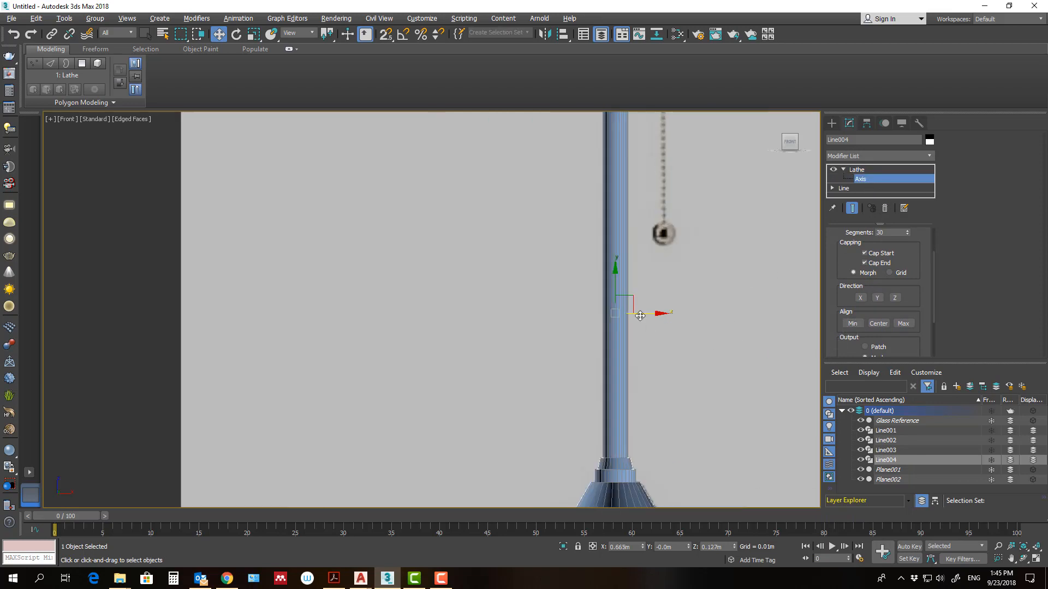
drag(646, 318, 643, 315)
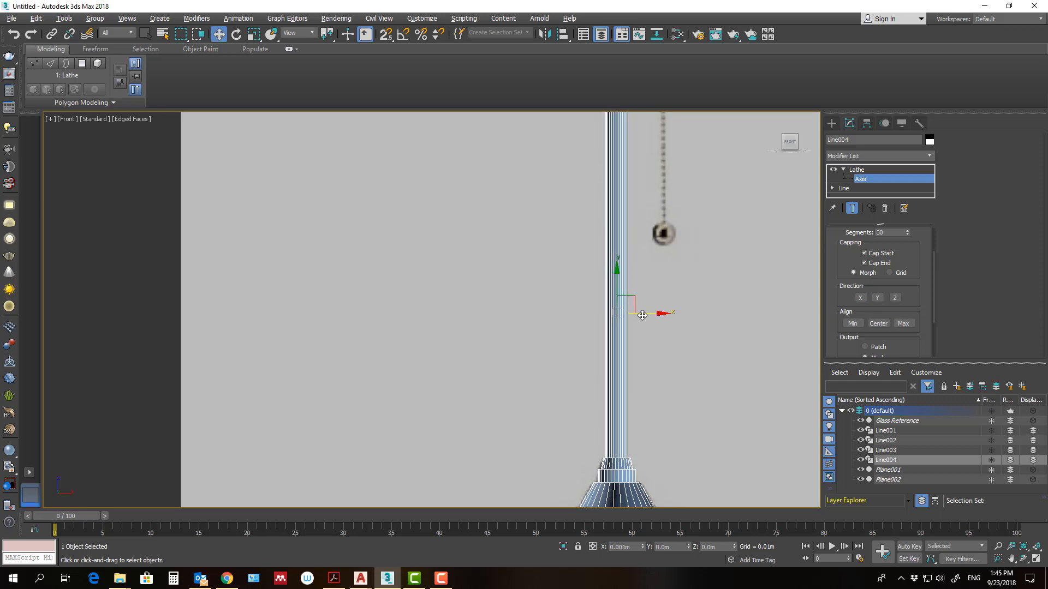
middle_drag(661, 380, 655, 412)
scroll(710, 244, down, 3)
middle_drag(692, 321, 685, 362)
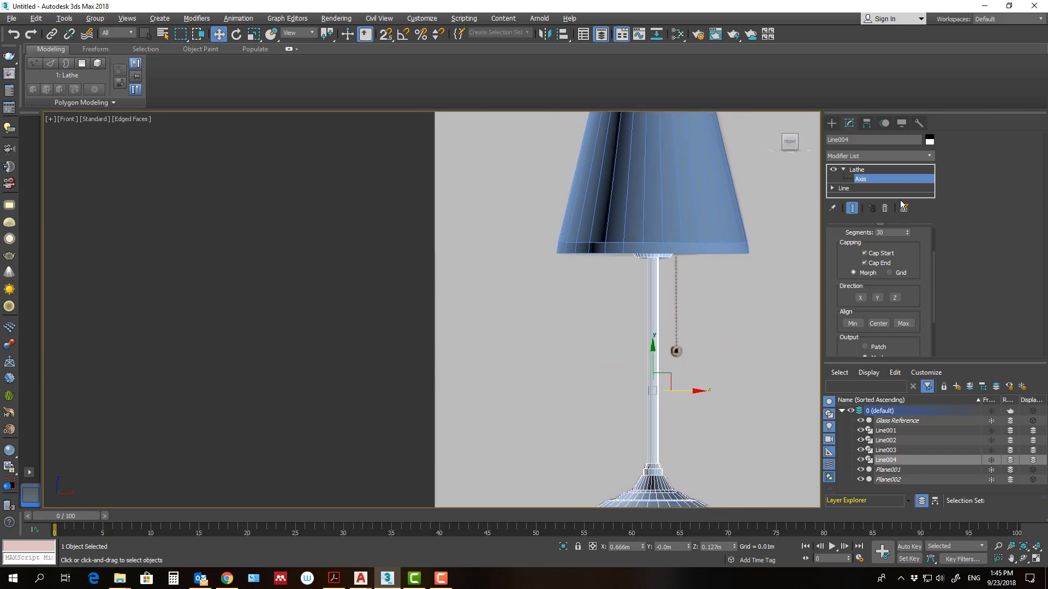
click(887, 180)
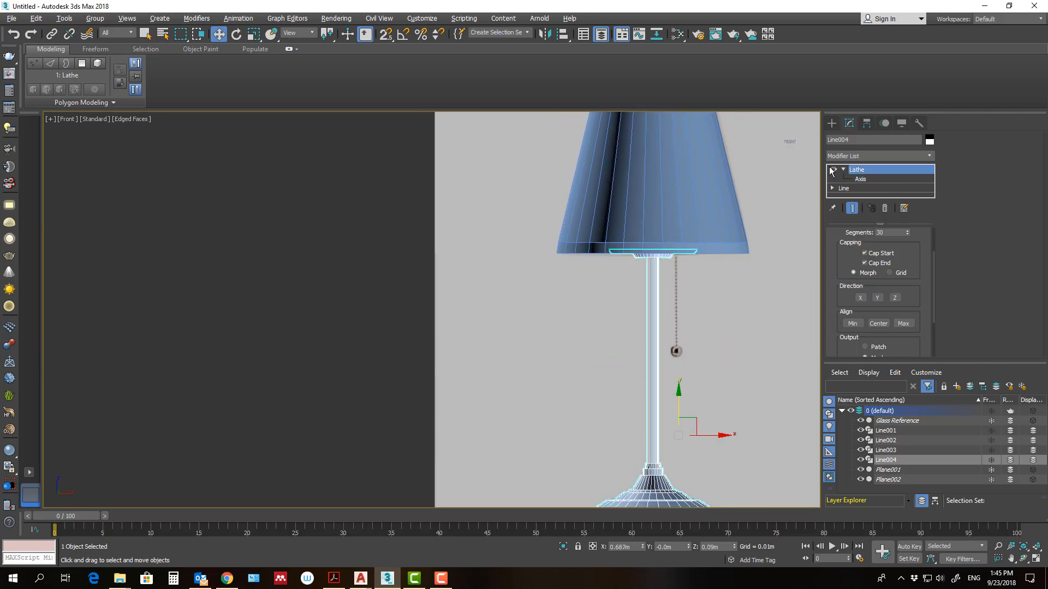
Turn off the Lathe result and fillet the line's two vertices at the fitting under the shade: the stem junction and the outer corner.
click(832, 170)
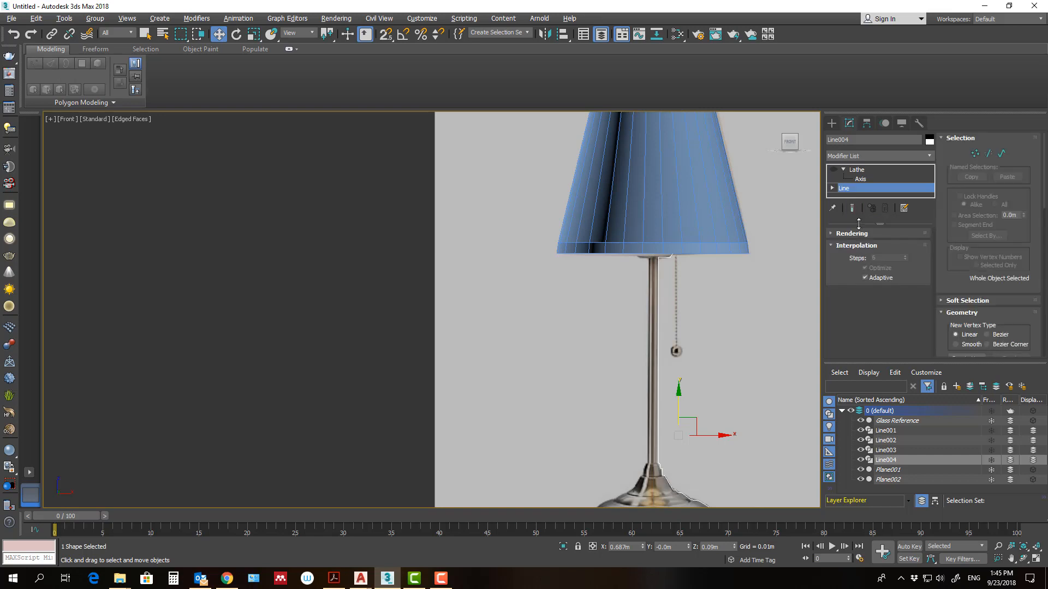
click(975, 154)
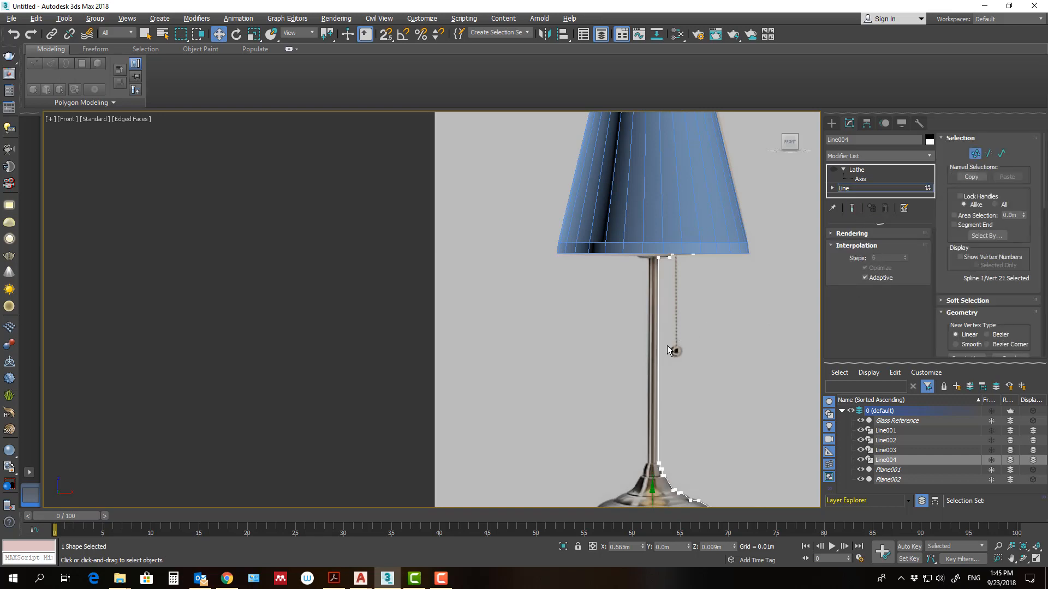
scroll(667, 346, up, 2)
scroll(637, 257, up, 3)
scroll(686, 234, up, 4)
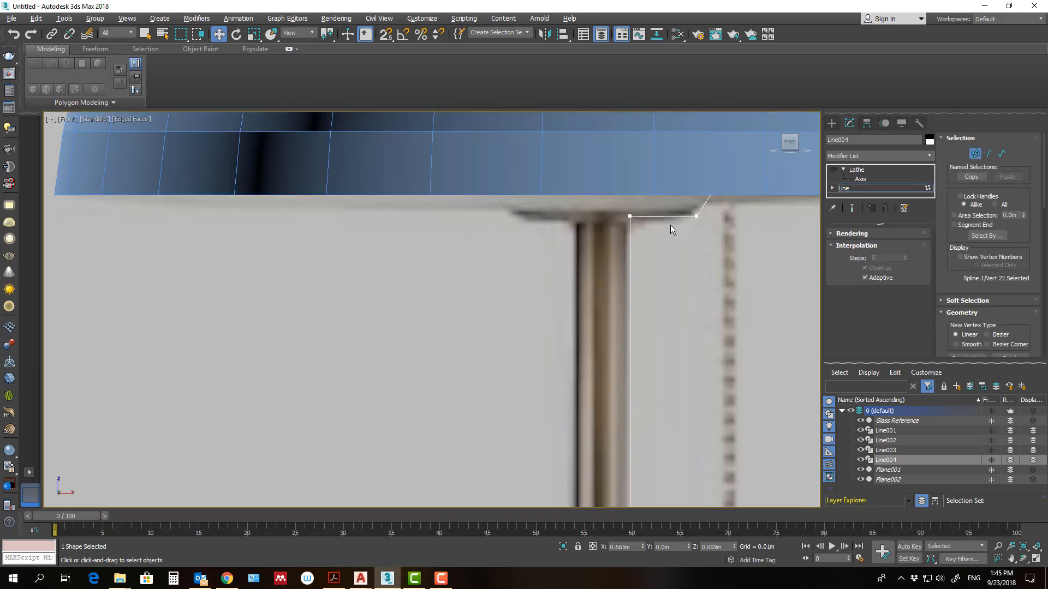
click(630, 216)
scroll(1004, 284, down, 6)
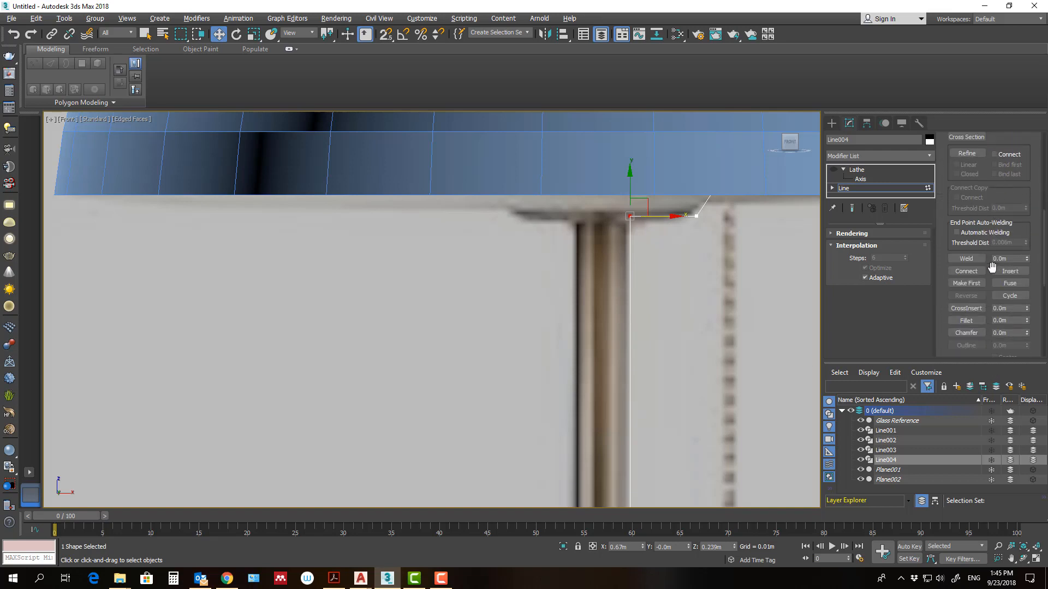
scroll(992, 267, down, 1)
click(967, 304)
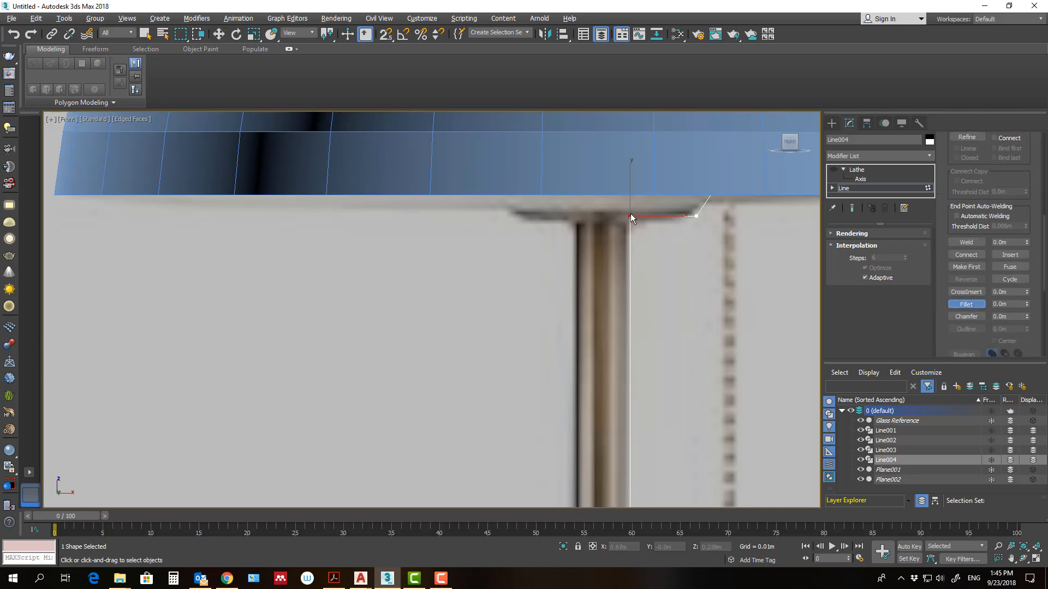
drag(630, 215, 627, 201)
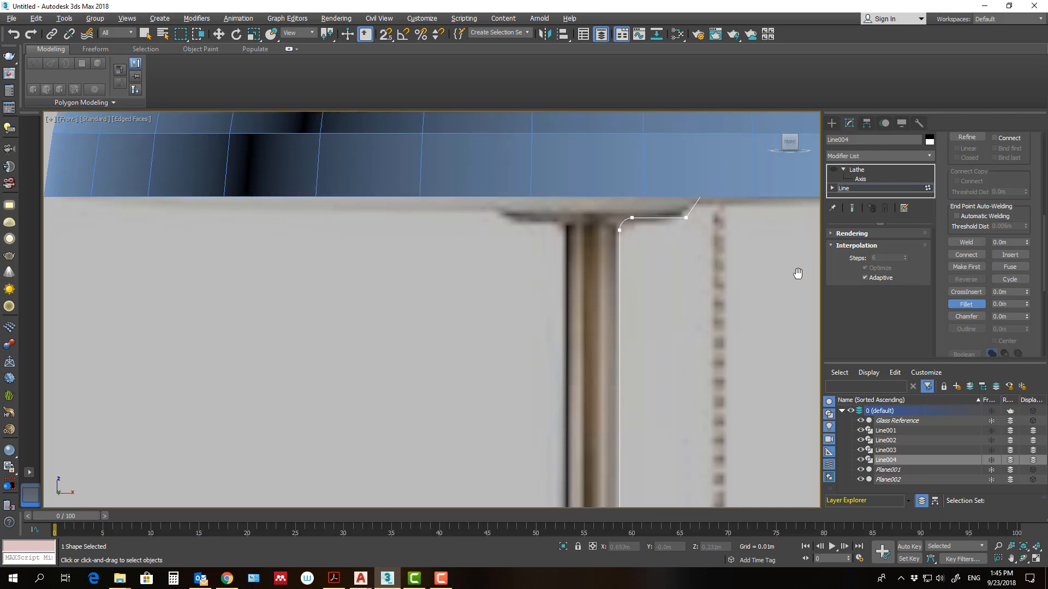
middle_drag(740, 209, 675, 281)
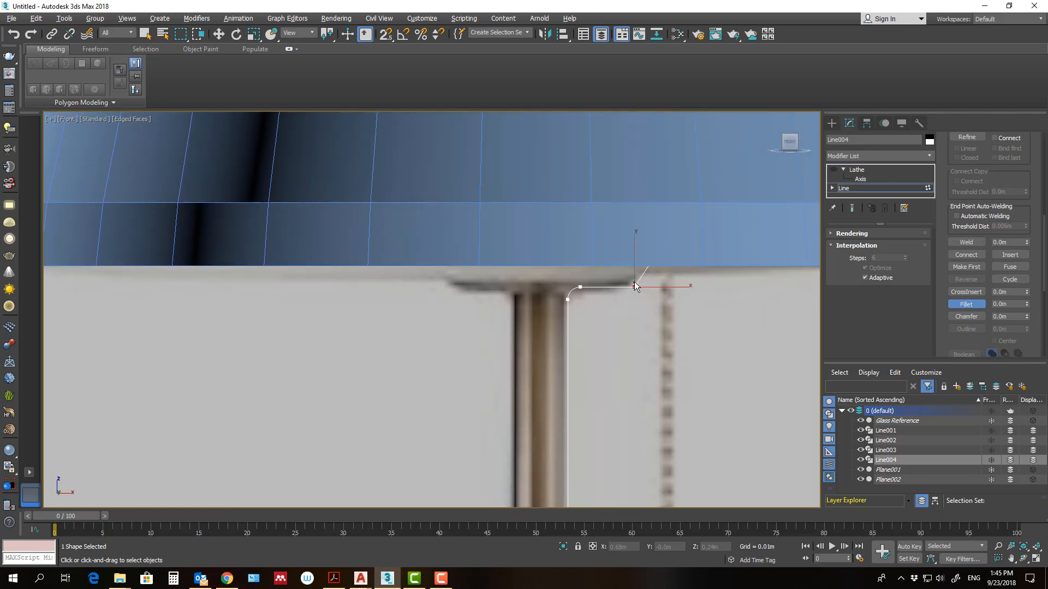
drag(639, 291, 636, 277)
Fillet the vertex pairs at the three ledges of the collar where the stem meets the base.
scroll(637, 262, down, 5)
middle_drag(653, 325, 681, 155)
middle_drag(658, 348, 654, 290)
scroll(661, 326, up, 5)
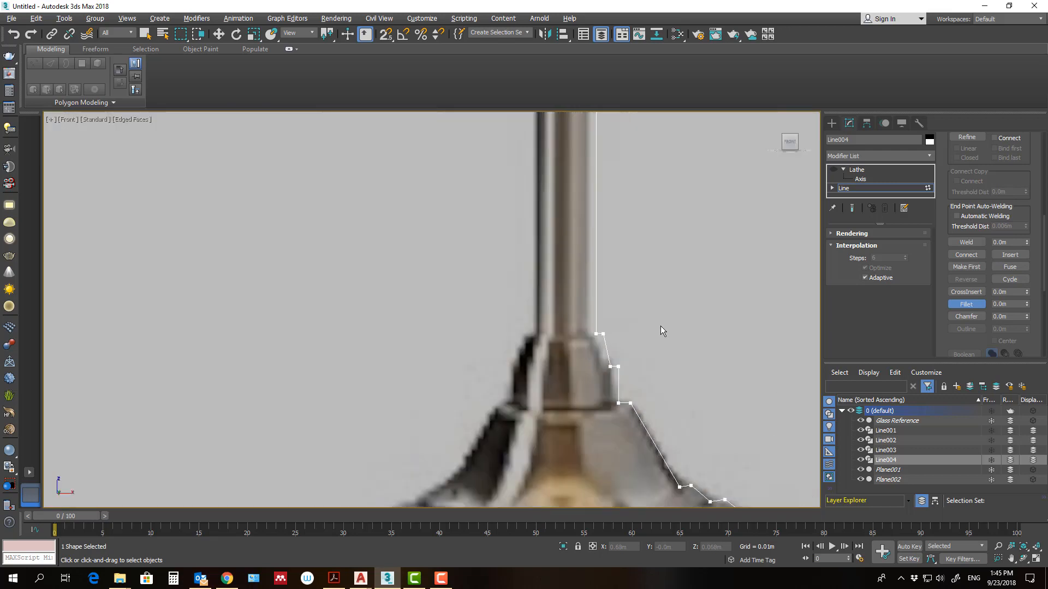
scroll(606, 368, up, 5)
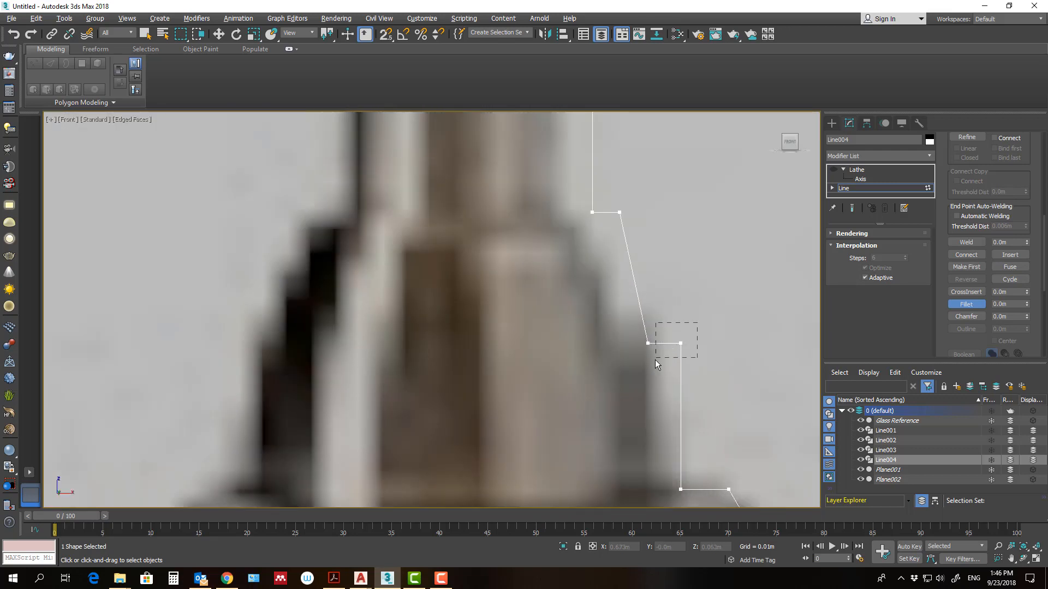
drag(626, 381, 626, 381)
drag(581, 196, 624, 200)
scroll(628, 232, down, 3)
middle_drag(687, 347, 654, 259)
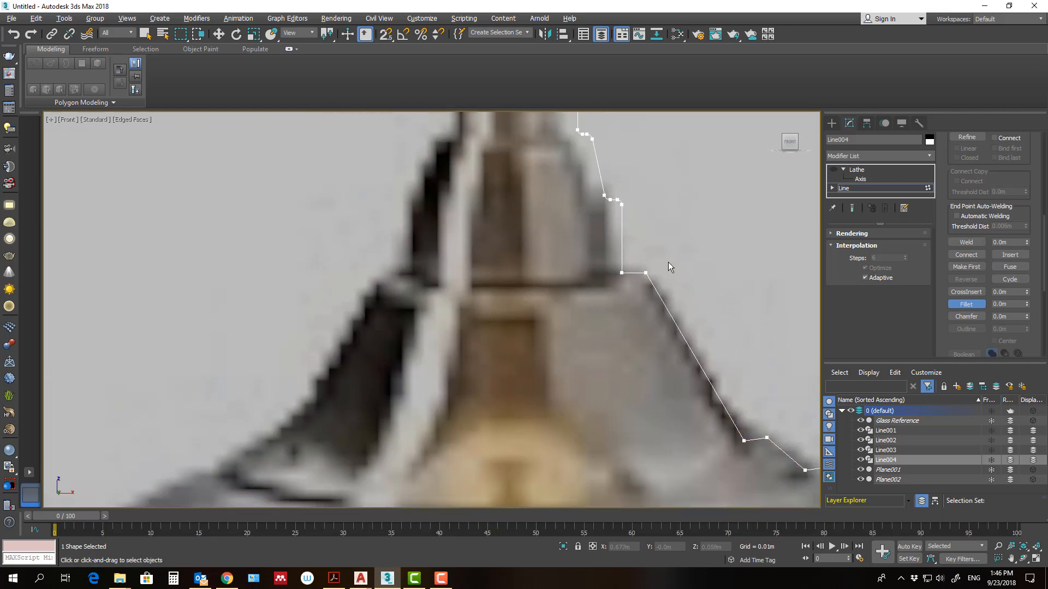
drag(668, 262, 628, 337)
Fillet the four vertices of the two small steps on the slope of the base profile together.
middle_drag(687, 333, 593, 218)
scroll(725, 313, down, 2)
middle_drag(727, 314, 573, 243)
scroll(572, 243, down, 3)
drag(633, 240, 538, 306)
scroll(549, 252, up, 5)
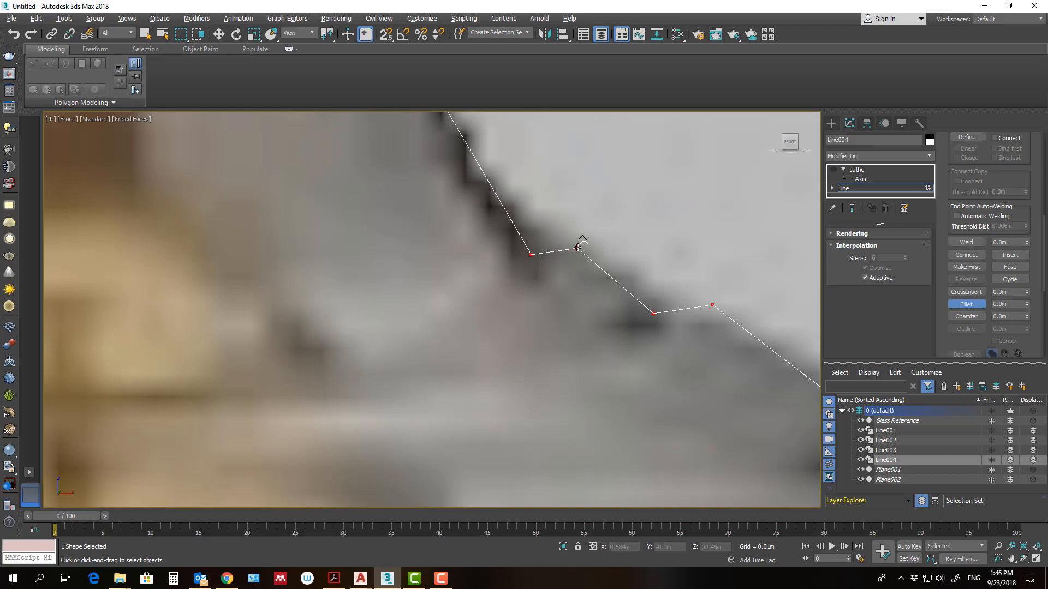
drag(578, 247, 577, 226)
scroll(565, 269, down, 4)
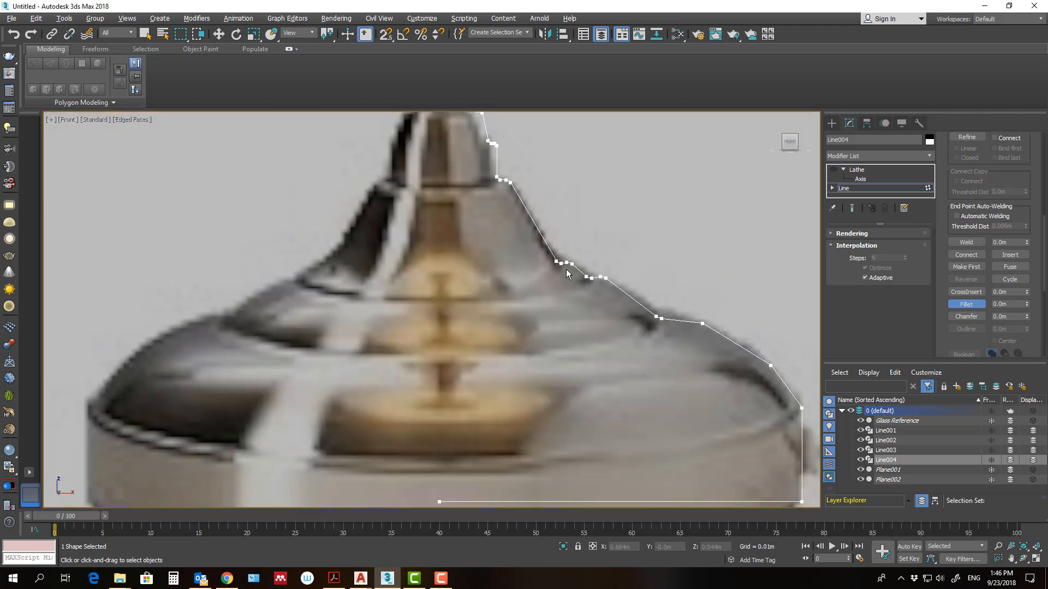
Convert the two vertices on the base profile's upper shoulder into smooth curve vertices.
middle_drag(601, 287, 481, 173)
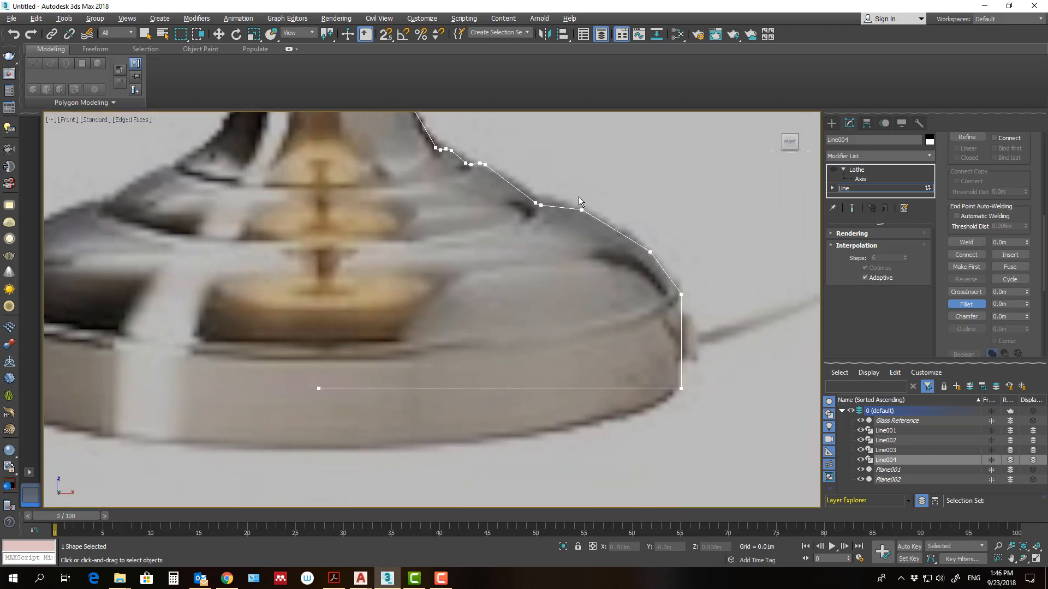
mouse_move(659, 280)
mouse_down()
mouse_move(682, 297)
mouse_move(663, 270)
mouse_up()
key(w)
click(652, 252)
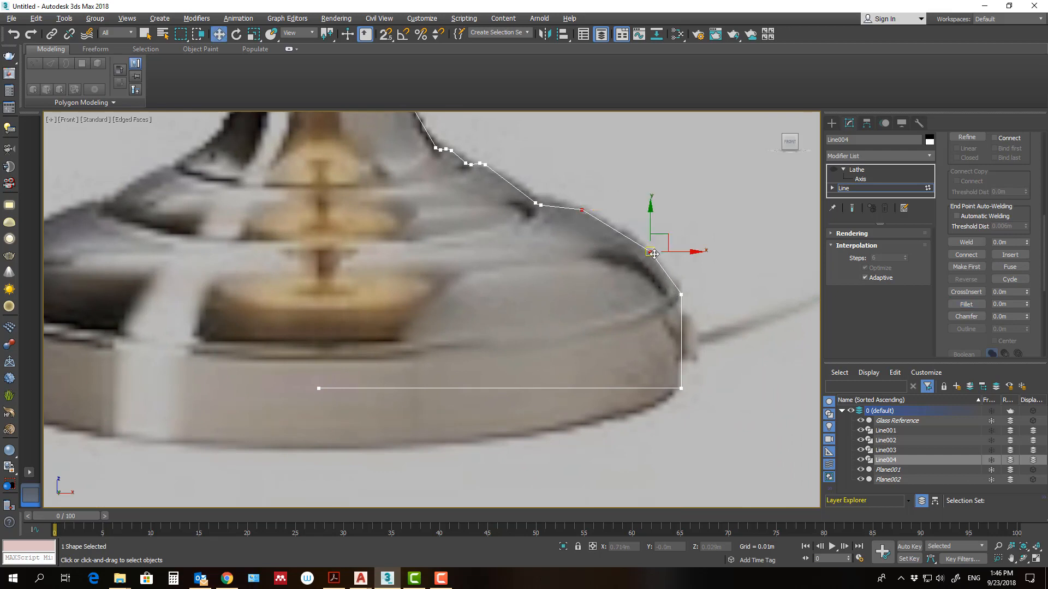
right_click(642, 253)
click(622, 200)
Convert the vertex at the top of the base's rim to Bezier and shift it slightly inward along X to match the reference.
click(681, 295)
scroll(682, 305, up, 5)
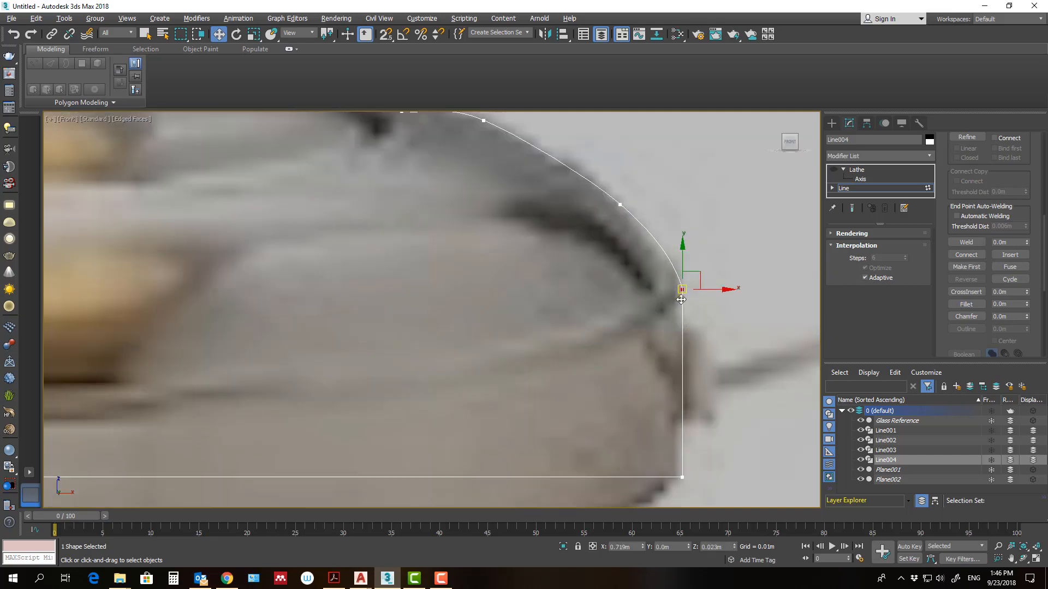
right_click(684, 259)
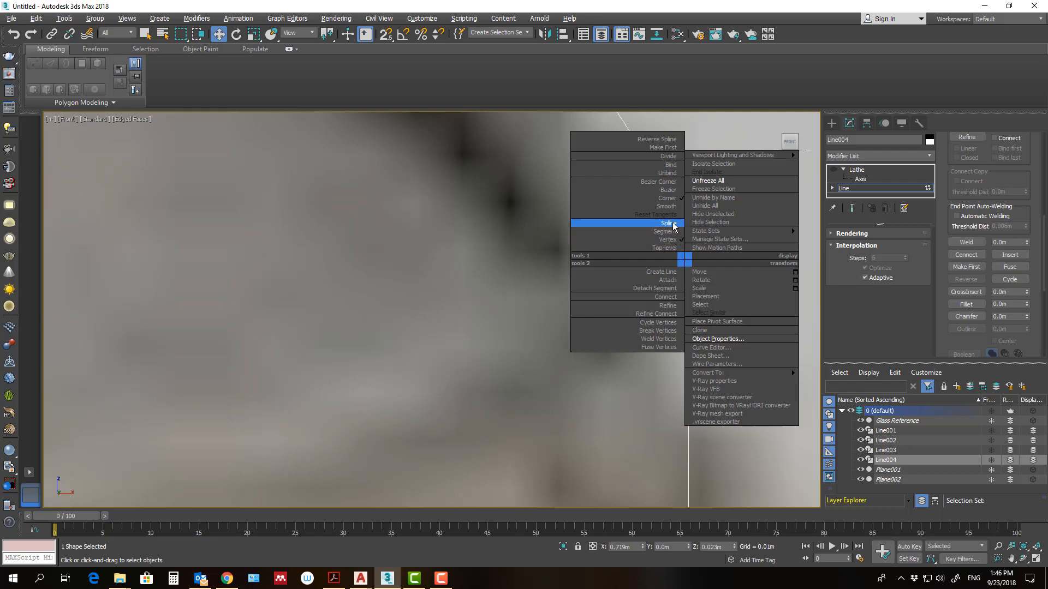
click(666, 196)
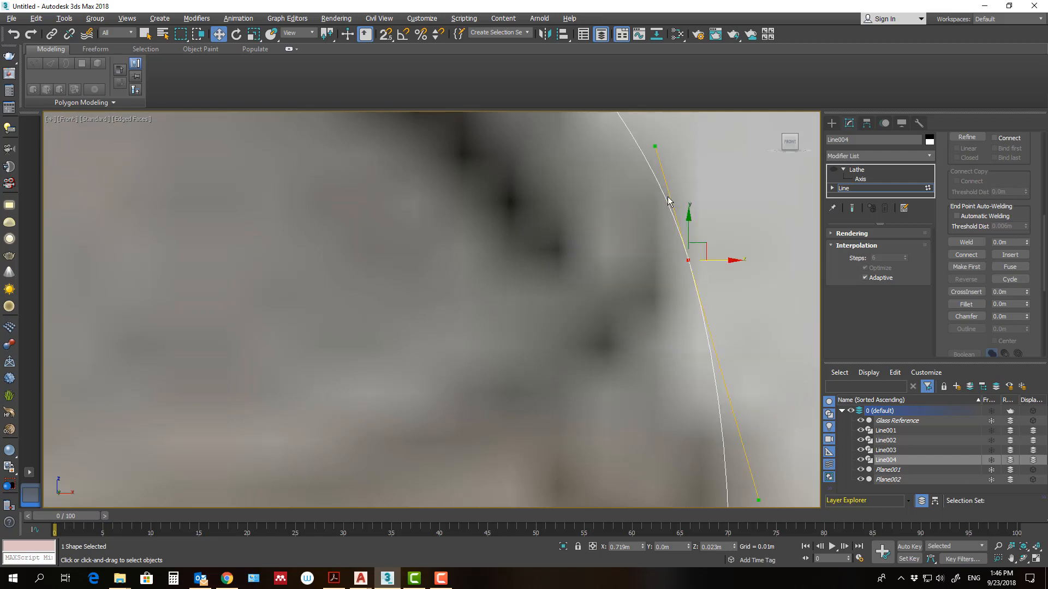
scroll(680, 229, down, 5)
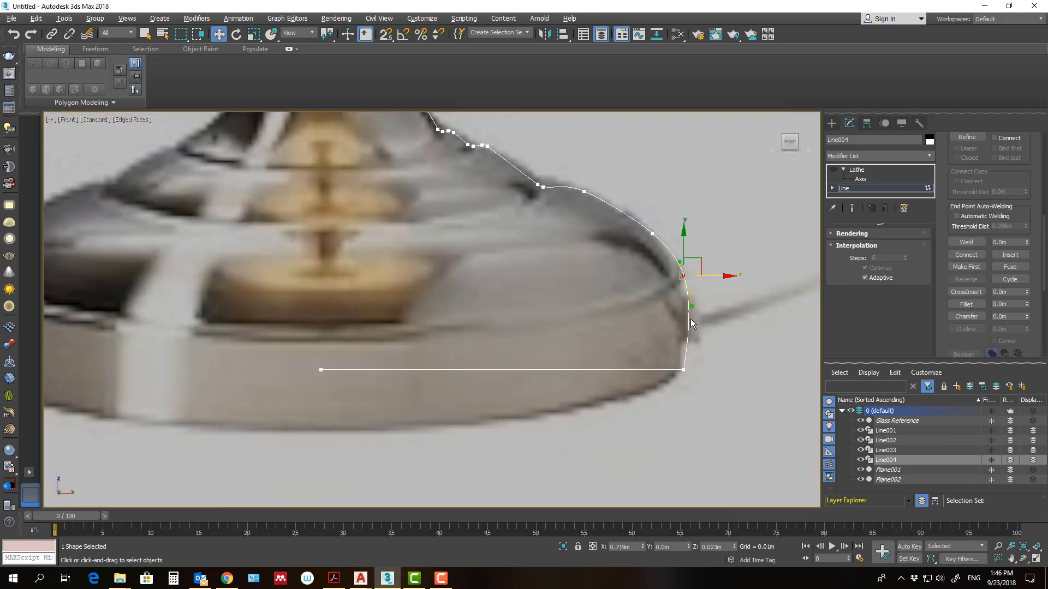
scroll(705, 275, up, 2)
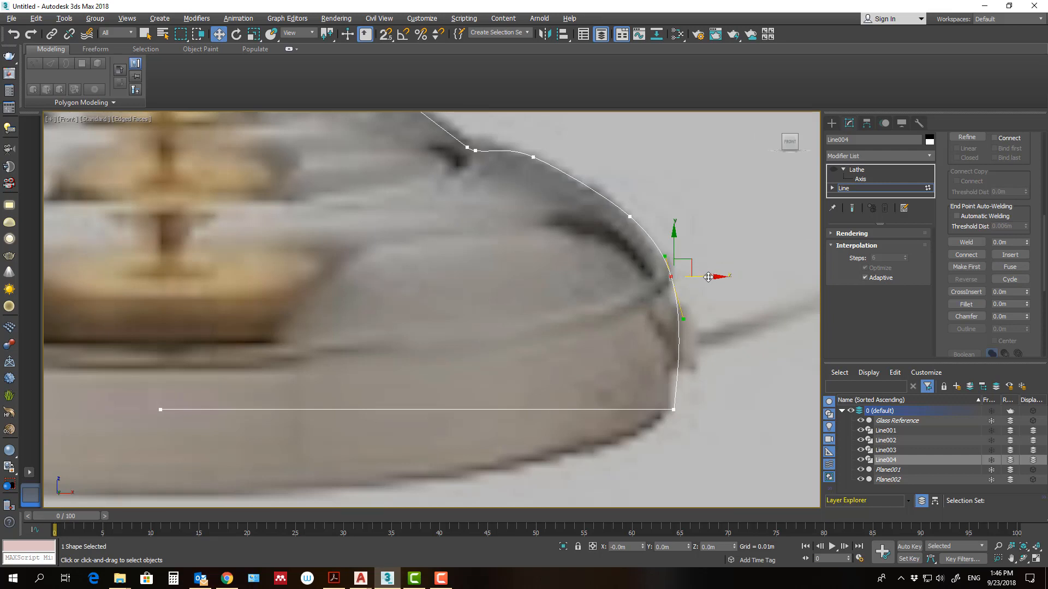
drag(708, 277, 704, 274)
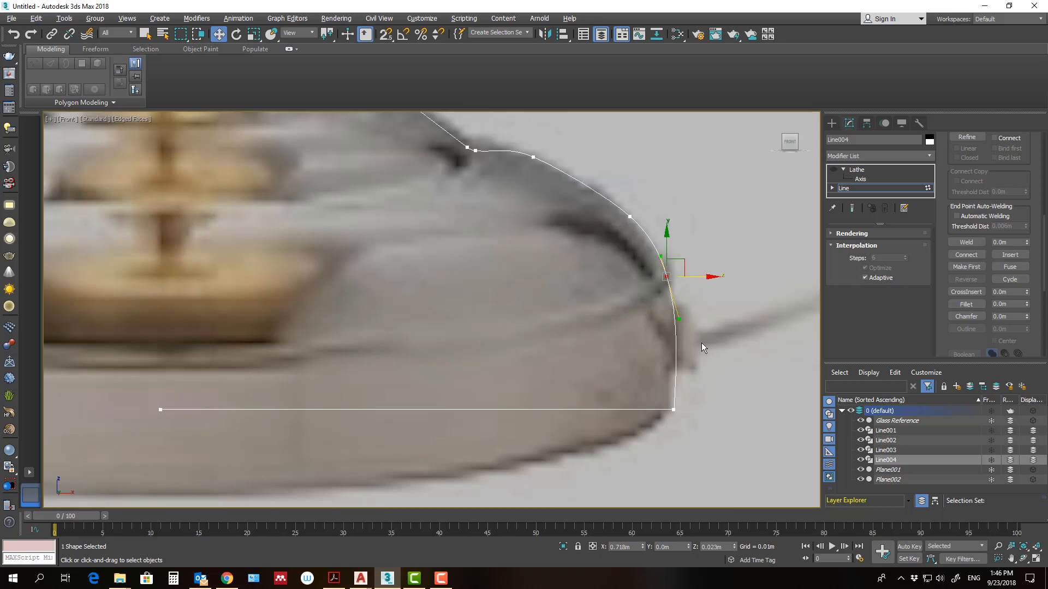
Fillet the bottom outer corner of the base profile, return to the Lathe modifier with its result shown, and deselect the lamp.
drag(648, 422, 663, 401)
click(966, 304)
click(965, 304)
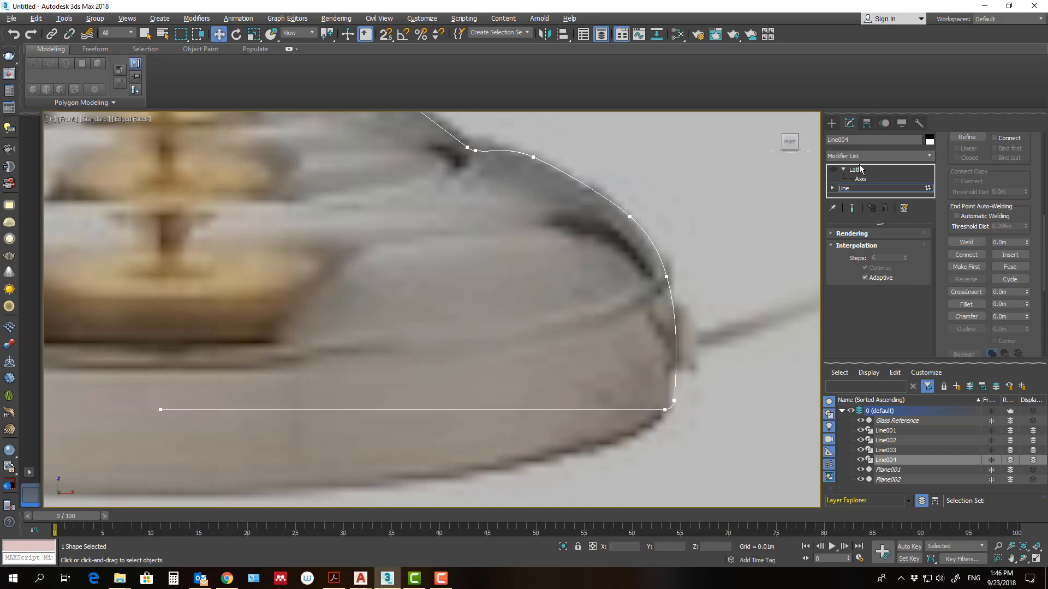
click(855, 187)
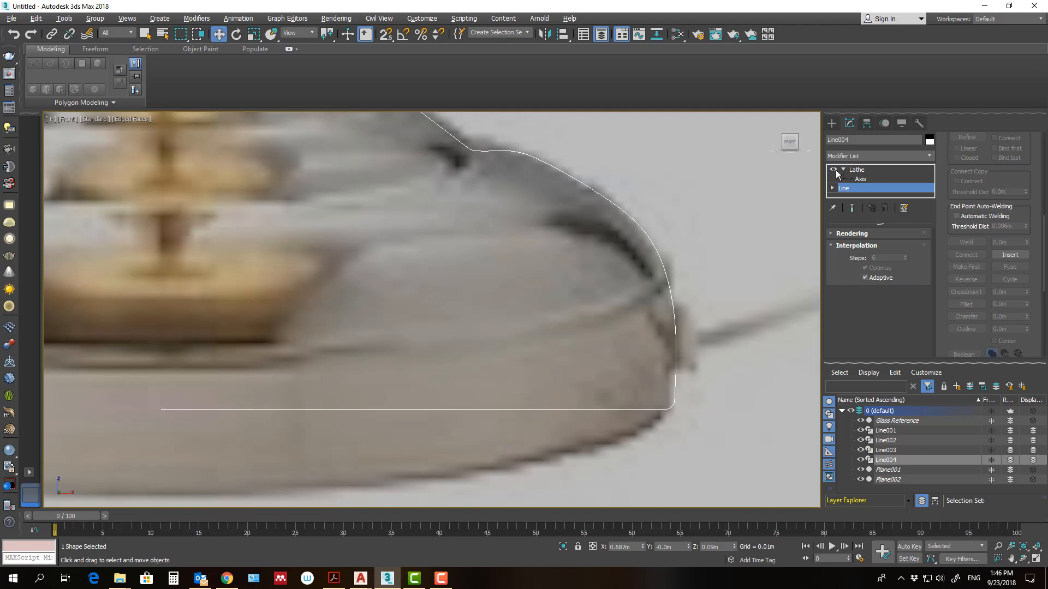
click(854, 169)
scroll(704, 355, down, 10)
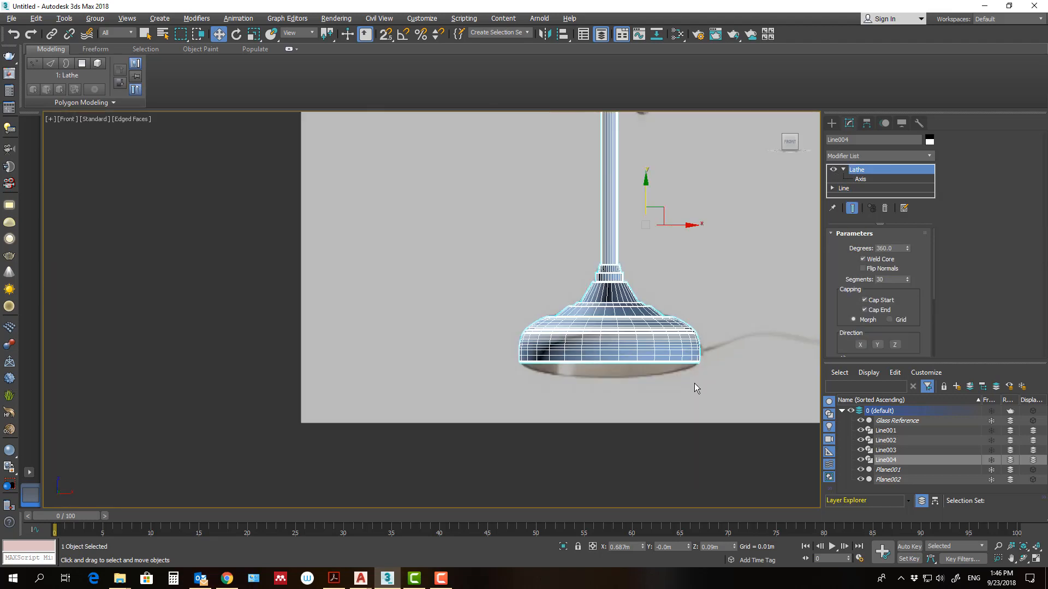
click(715, 375)
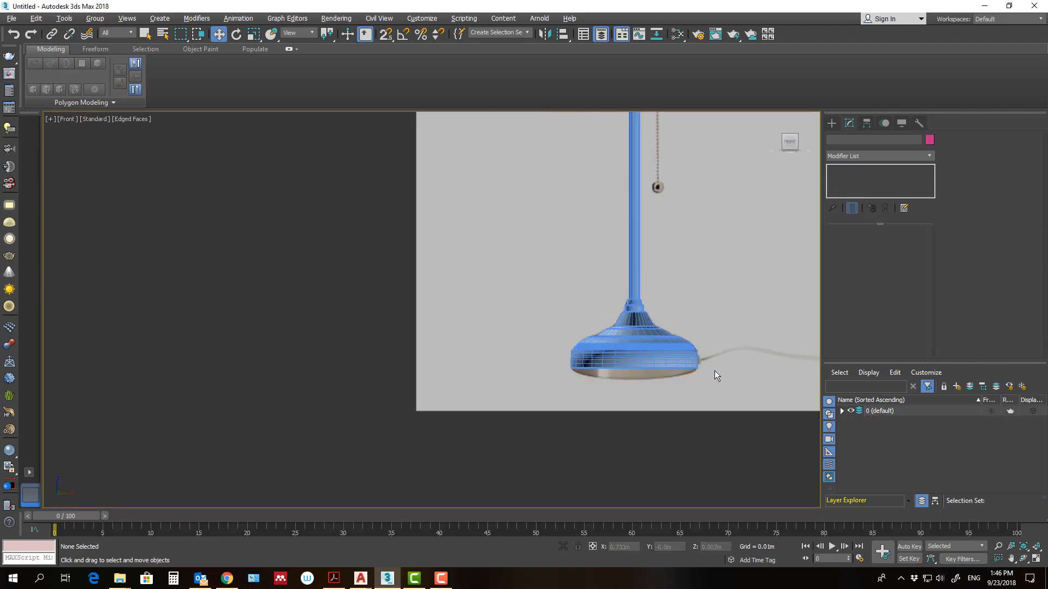
Examine the underside of the lathed lamp base in the Perspective view.
key(alt+w)
key(alt+w)
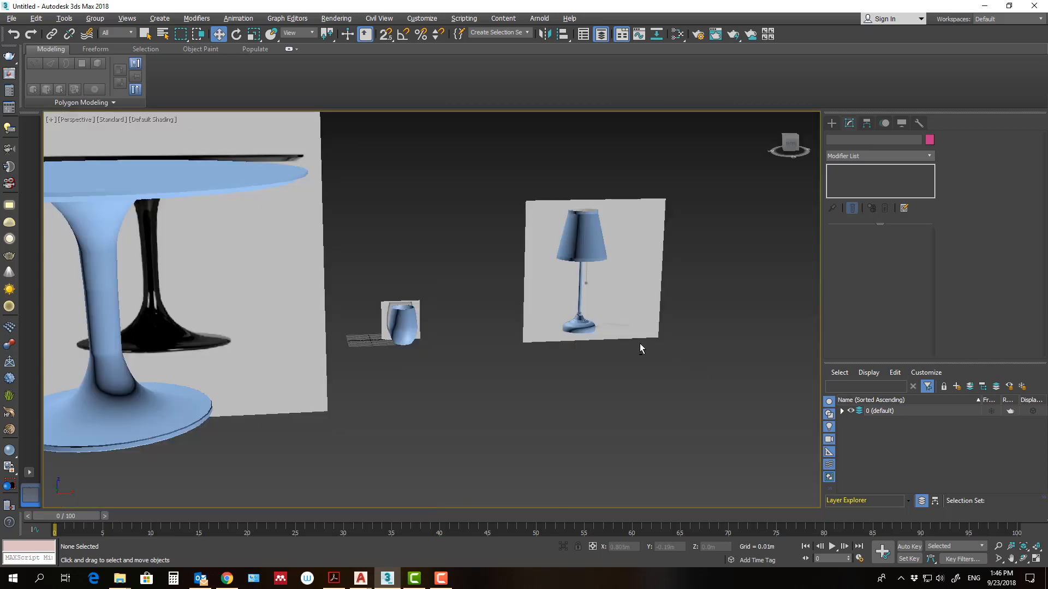
alt+middle_drag(639, 345, 584, 321)
scroll(589, 322, up, 10)
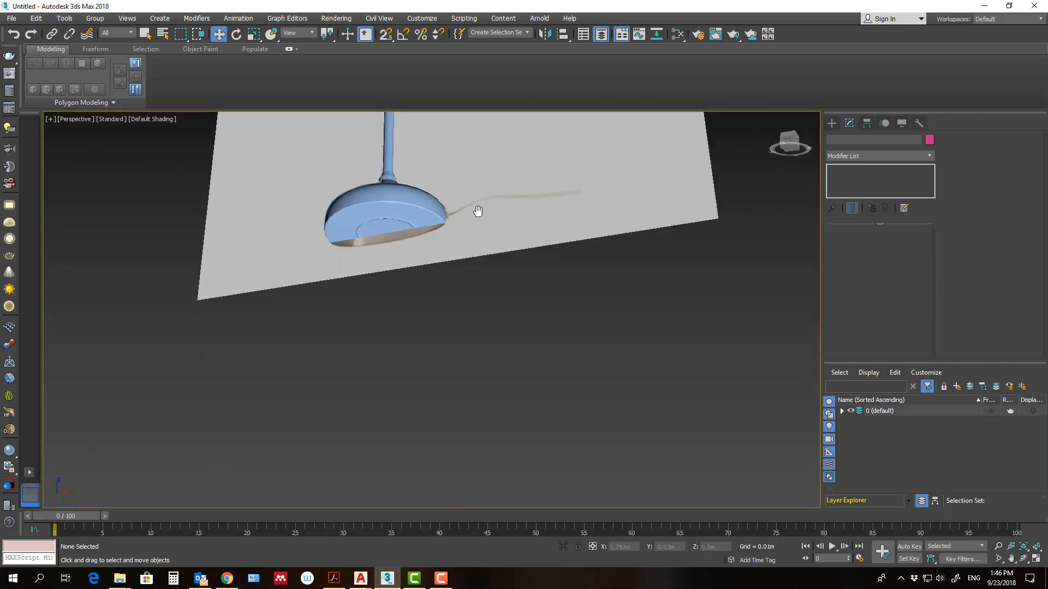
middle_drag(480, 213, 519, 271)
click(457, 293)
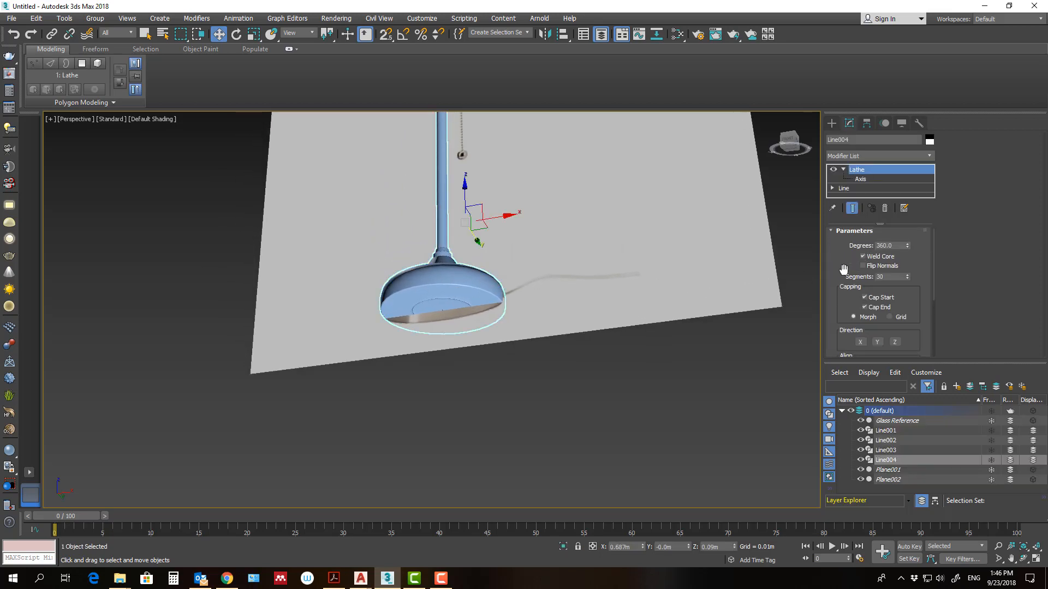
scroll(830, 268, down, 2)
scroll(445, 307, up, 6)
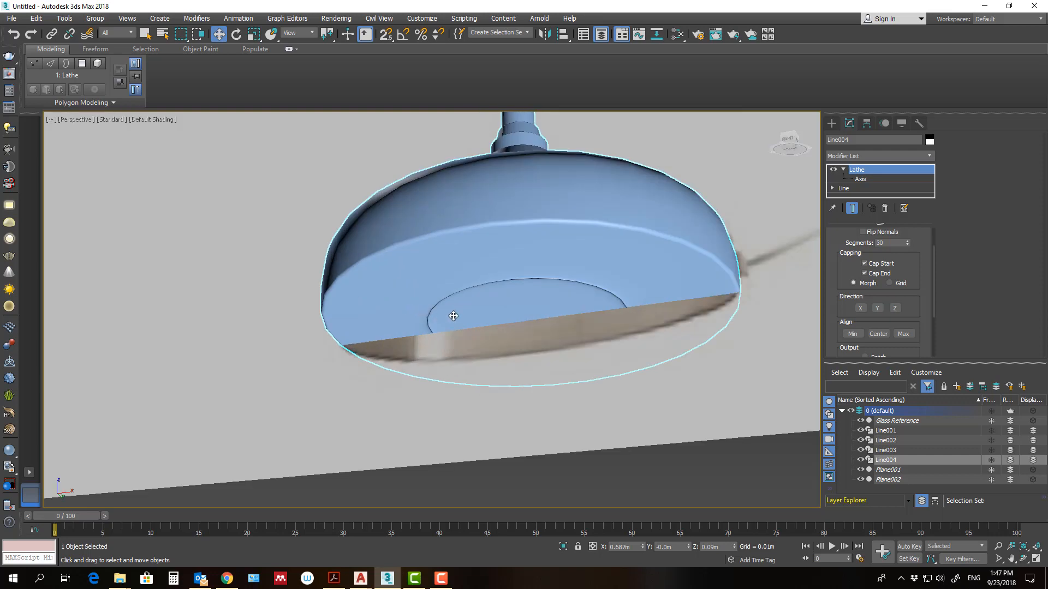
mouse_move(599, 288)
alt+middle_down()
mouse_move(612, 257)
mouse_move(580, 299)
mouse_move(590, 283)
alt+middle_up()
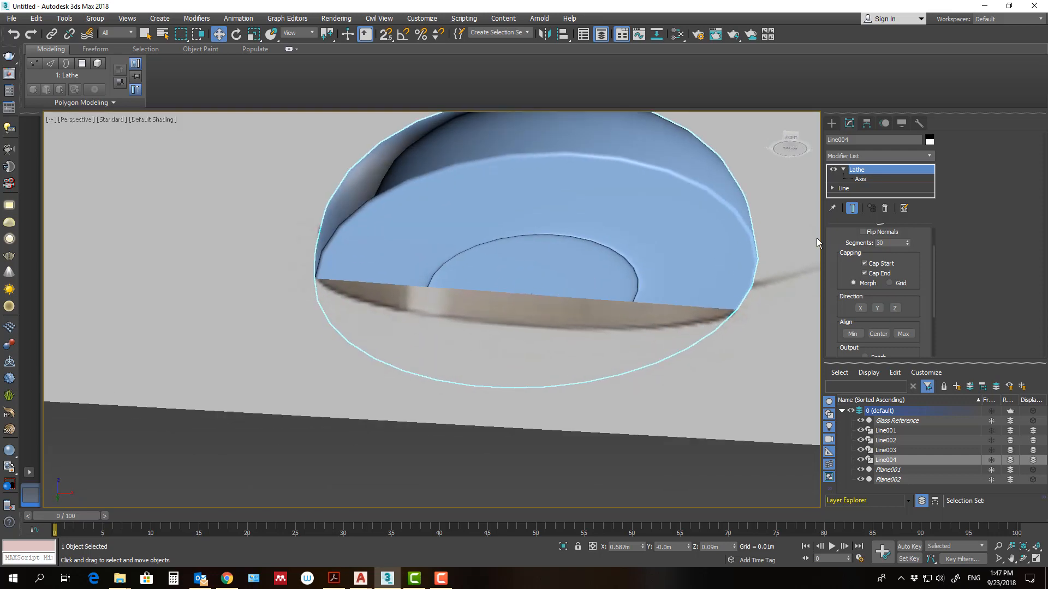
With the Lathe result shown, move the line's end vertex along X to the lamp's centre to close the underside, and return to Lathe.
click(849, 188)
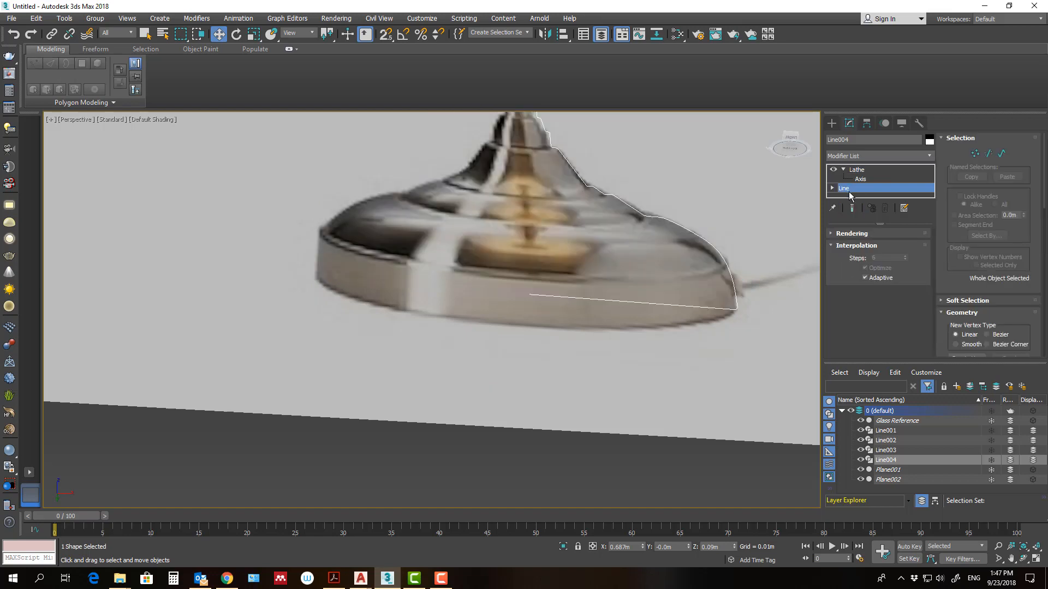
click(852, 208)
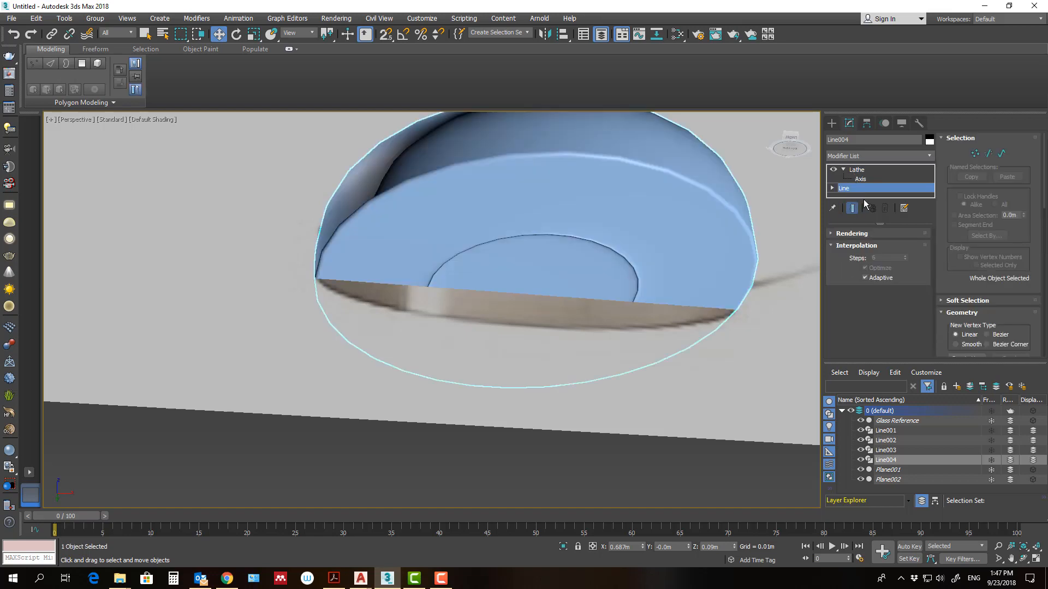
click(974, 155)
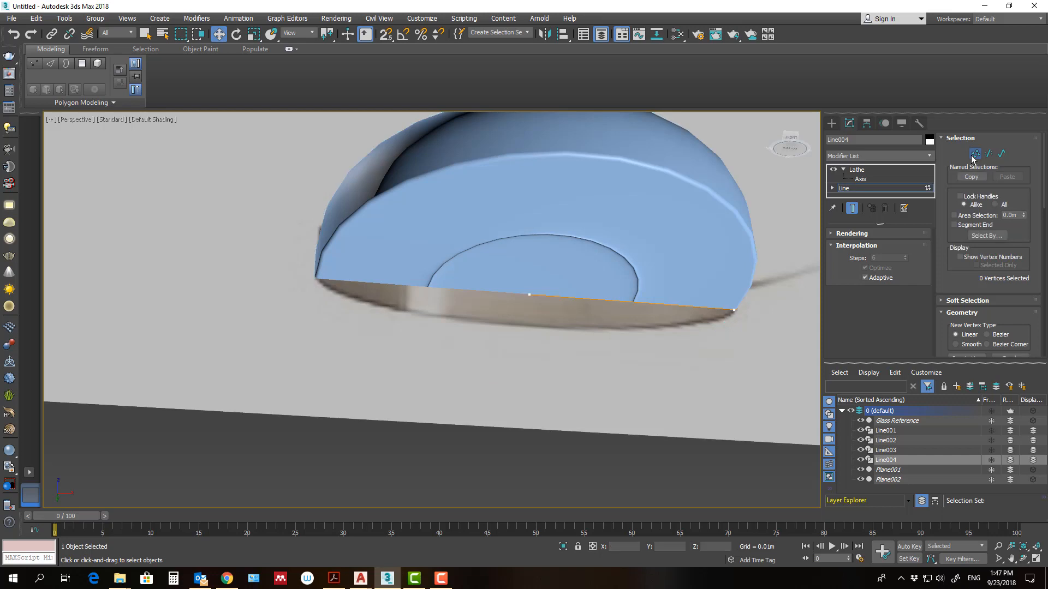
click(971, 158)
click(974, 154)
drag(506, 309, 560, 291)
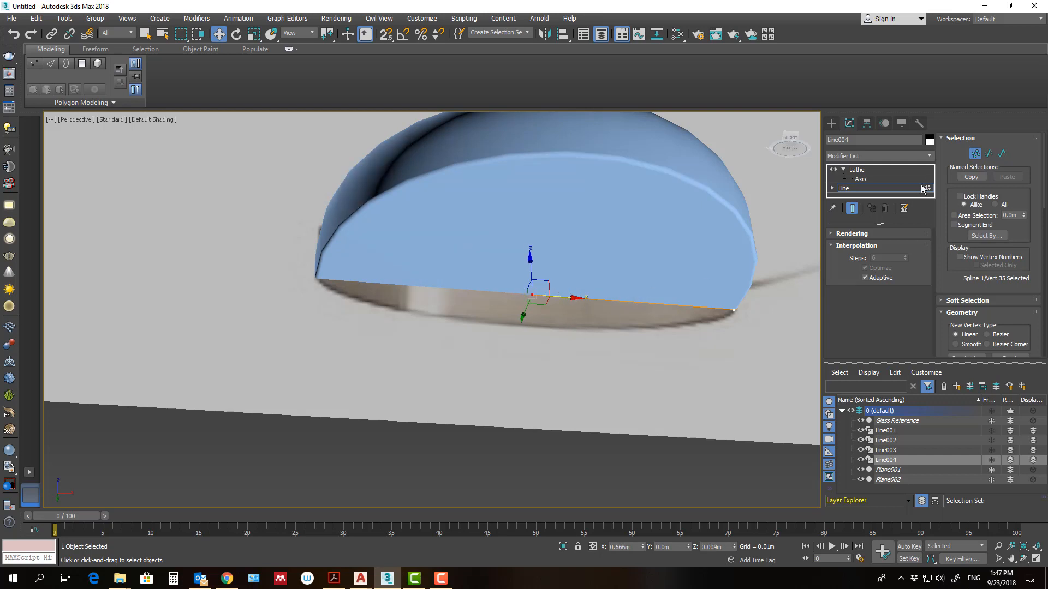
click(974, 153)
click(856, 170)
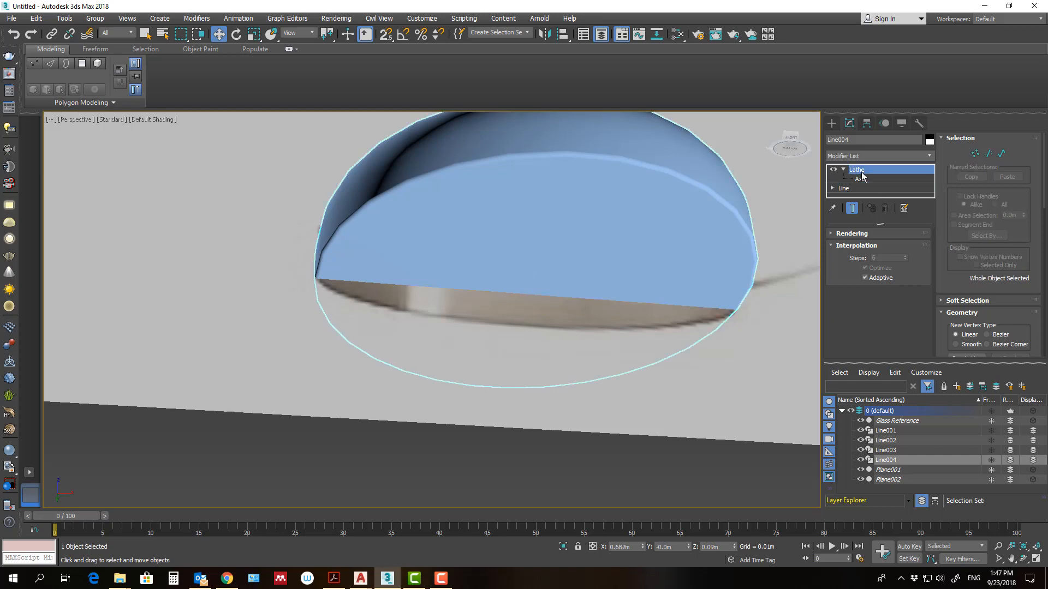
Inspect the lathed stem and the fitting under the shade from the front in the Perspective view.
scroll(721, 306, down, 4)
alt+middle_drag(719, 305, 625, 305)
click(673, 418)
scroll(686, 398, down, 5)
scroll(688, 286, up, 8)
scroll(644, 290, down, 2)
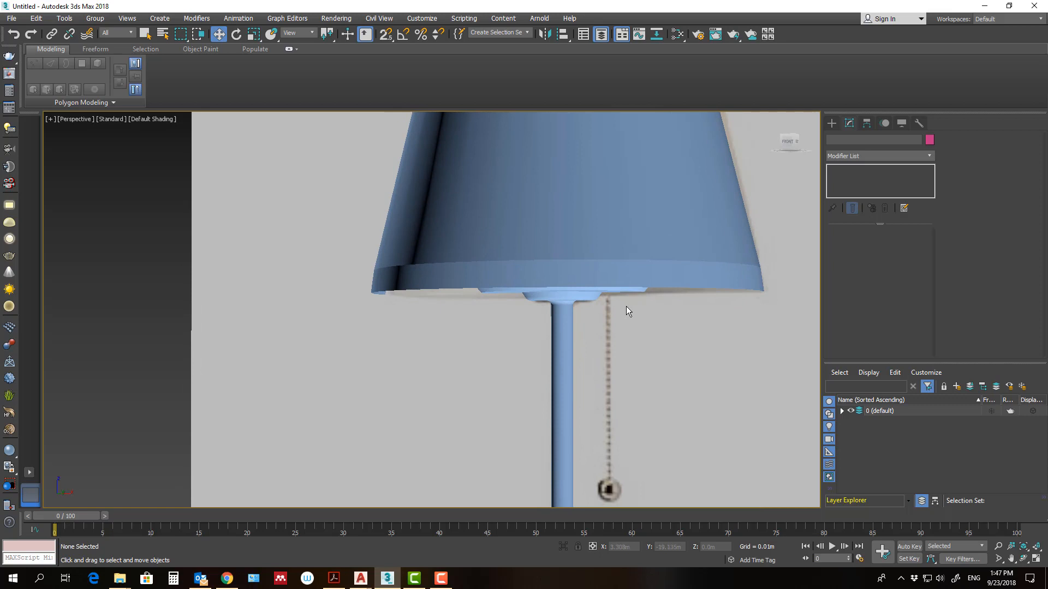
Create a small sphere in the Front view over the top bead of the pull chain, just below the shade.
key(alt+w)
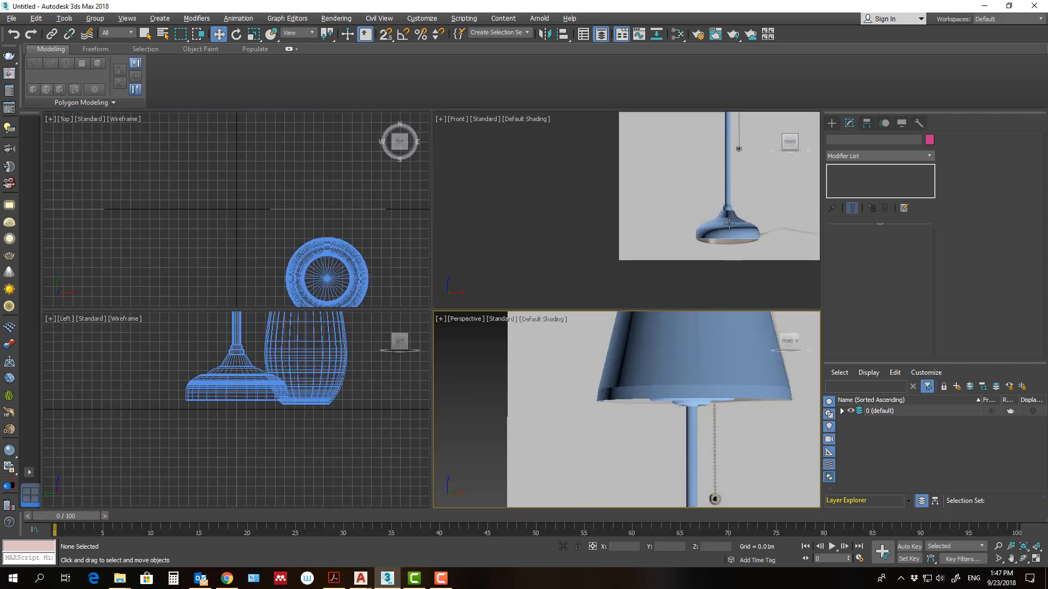
click(735, 222)
key(alt+w)
click(831, 123)
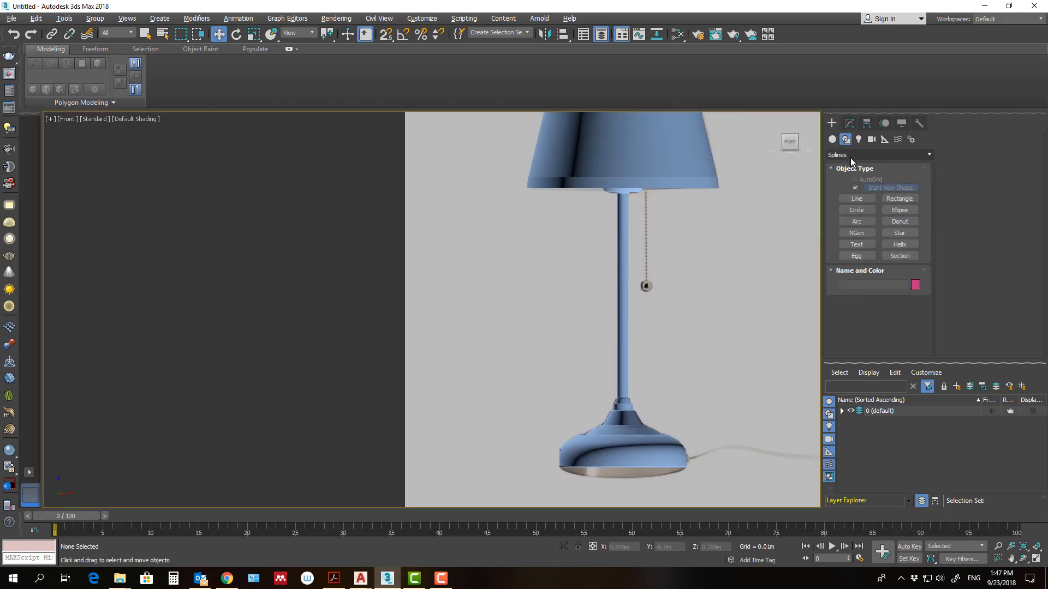
click(845, 139)
click(832, 140)
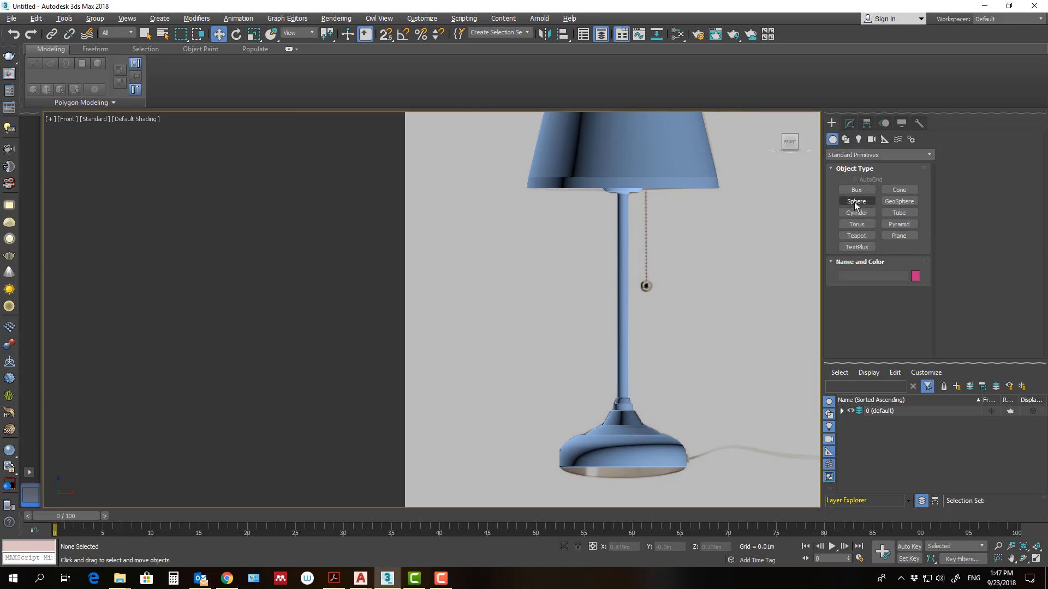
click(856, 201)
scroll(647, 194, up, 6)
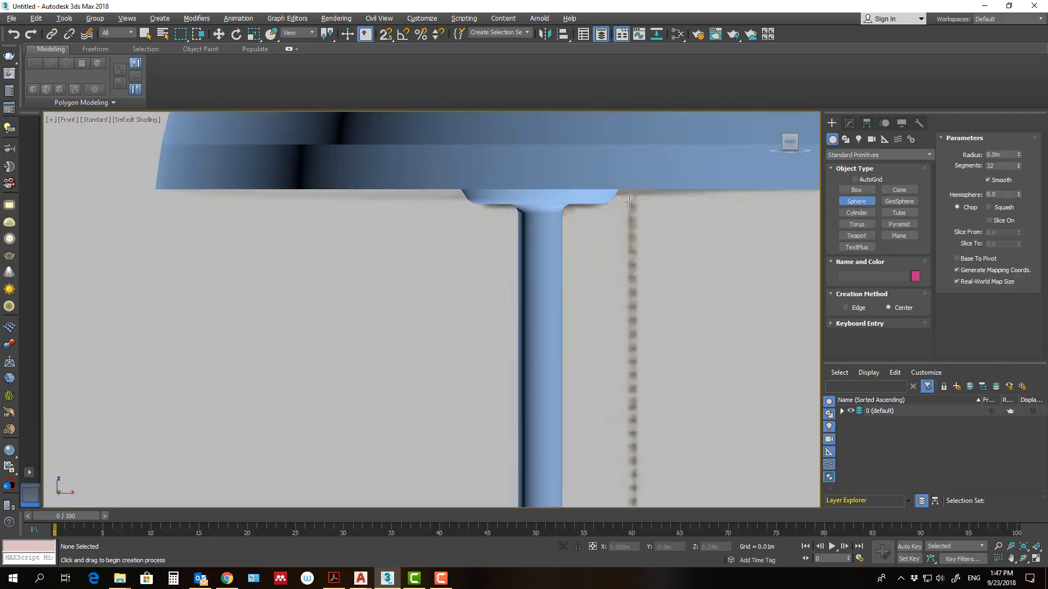
drag(631, 201, 637, 205)
key(w)
Check the sphere's position relative to the lamp in the Top view and return to the Front view.
key(alt+w)
key(alt+w)
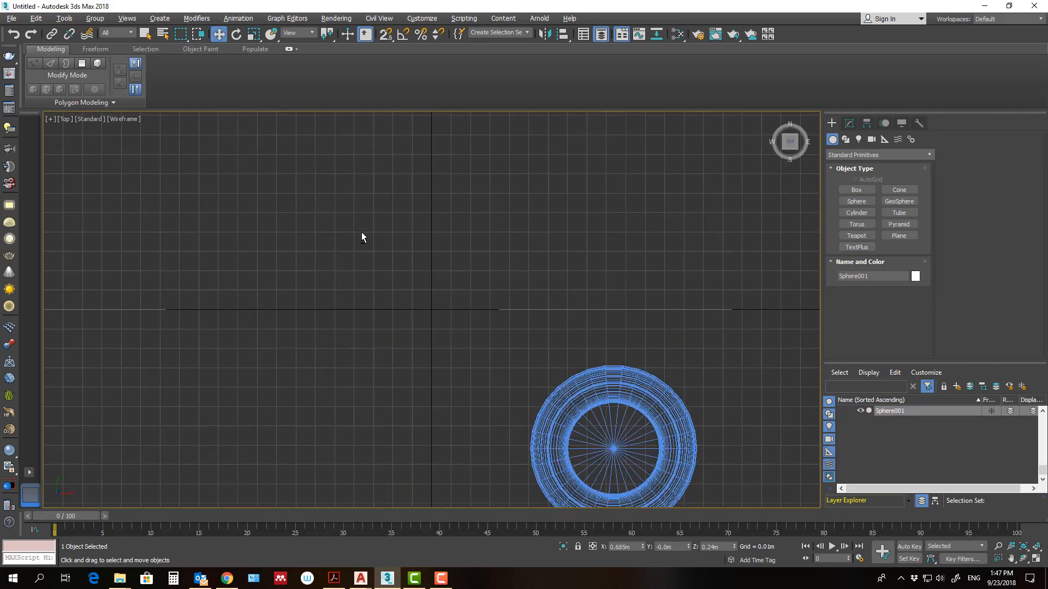
key(z)
scroll(464, 255, down, 10)
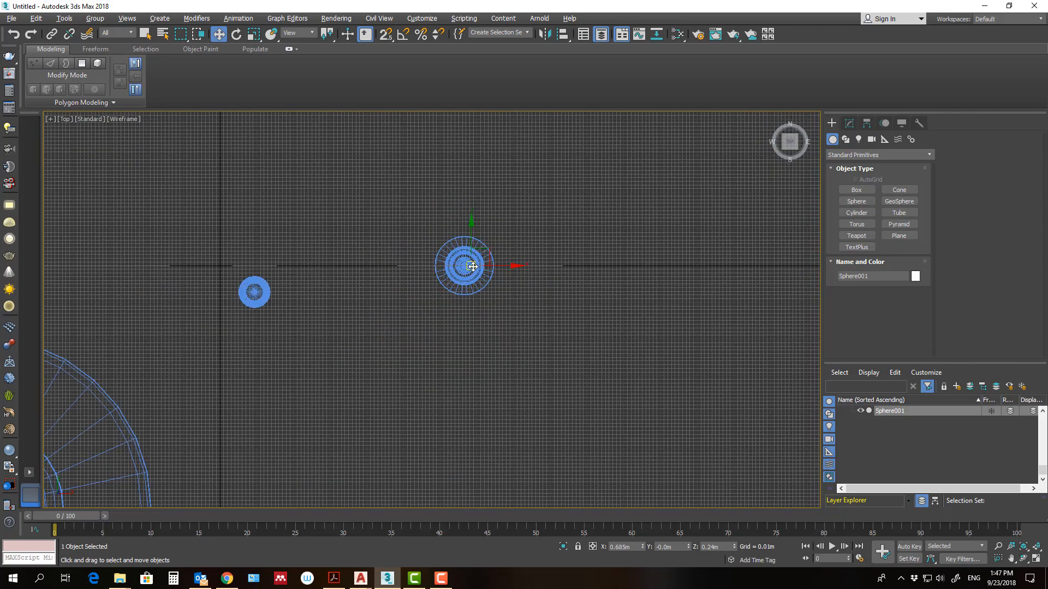
scroll(469, 257, up, 8)
key(alt+w)
key(alt+w)
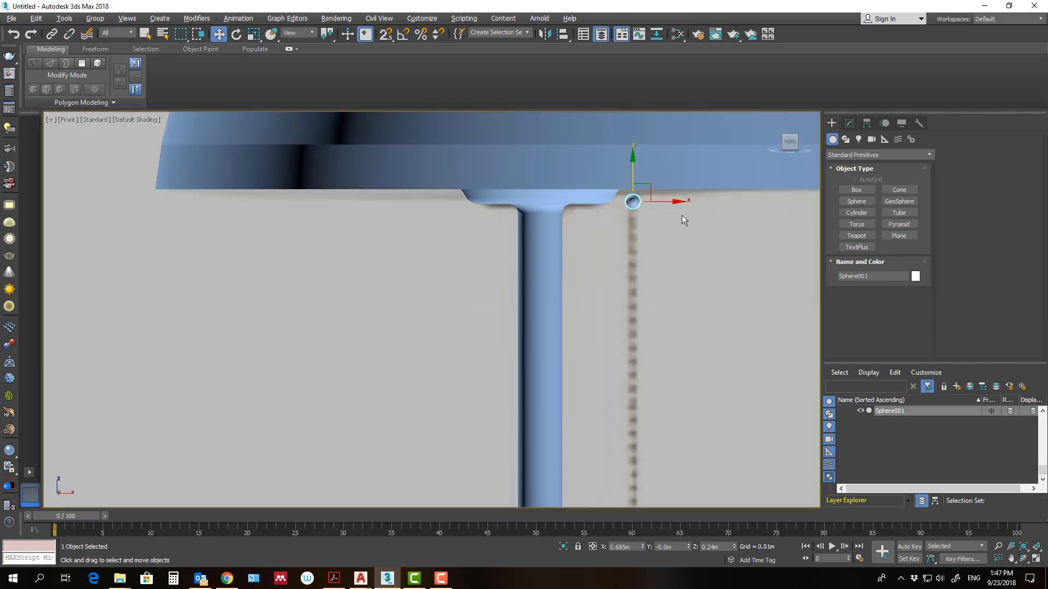
Clone the small sphere downward along the pull chain as 25 instances, spaced to match the reference beads.
scroll(646, 216, down, 3)
drag(626, 170, 639, 180)
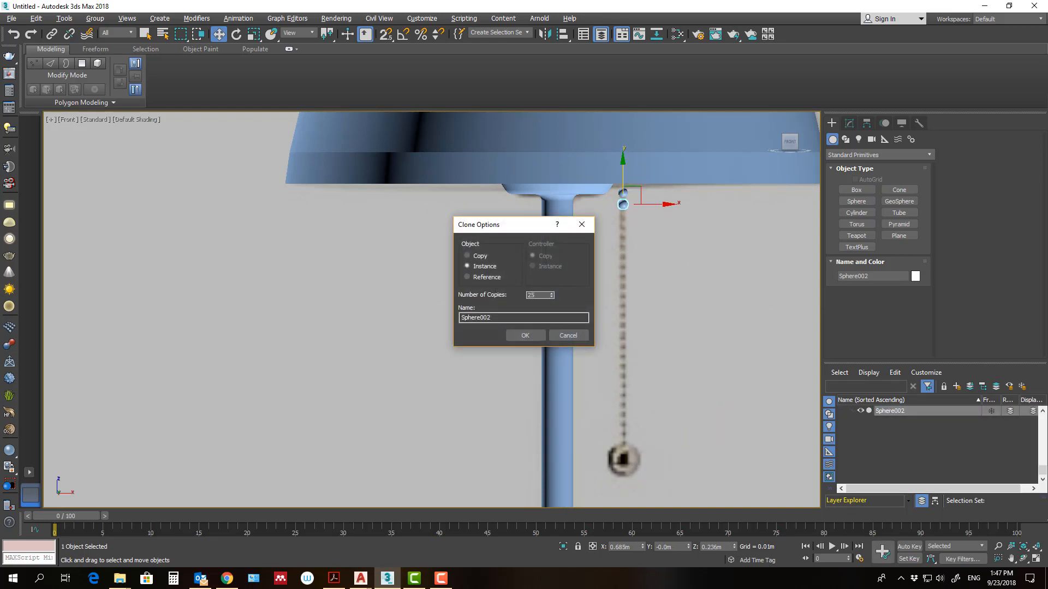
click(516, 335)
Delete the surplus spheres at the chain's lower end, keeping only the one at the centre of the reference's large end ball.
middle_drag(579, 408, 586, 330)
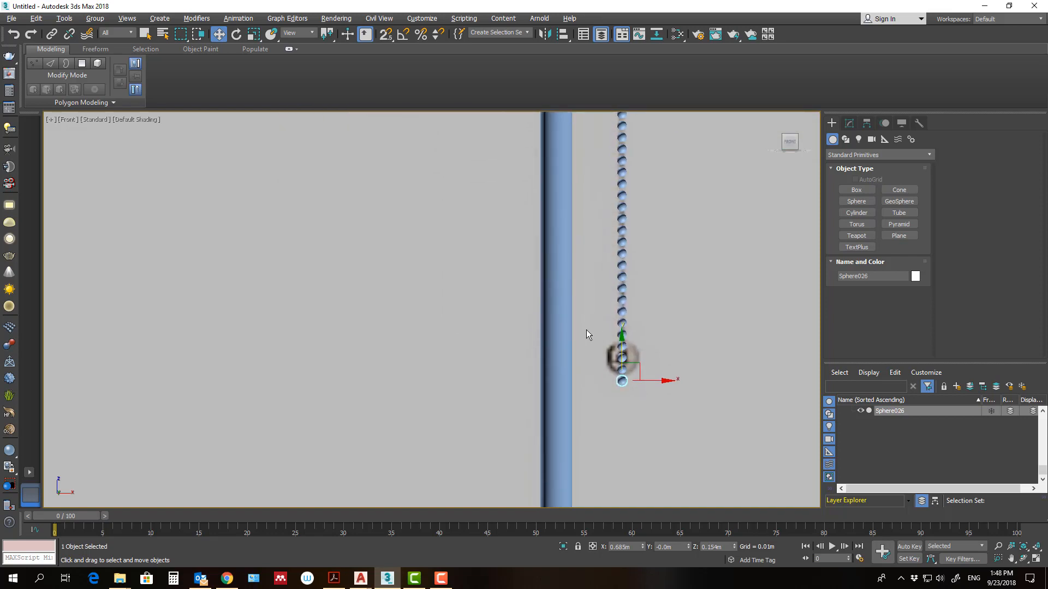
scroll(603, 347, up, 4)
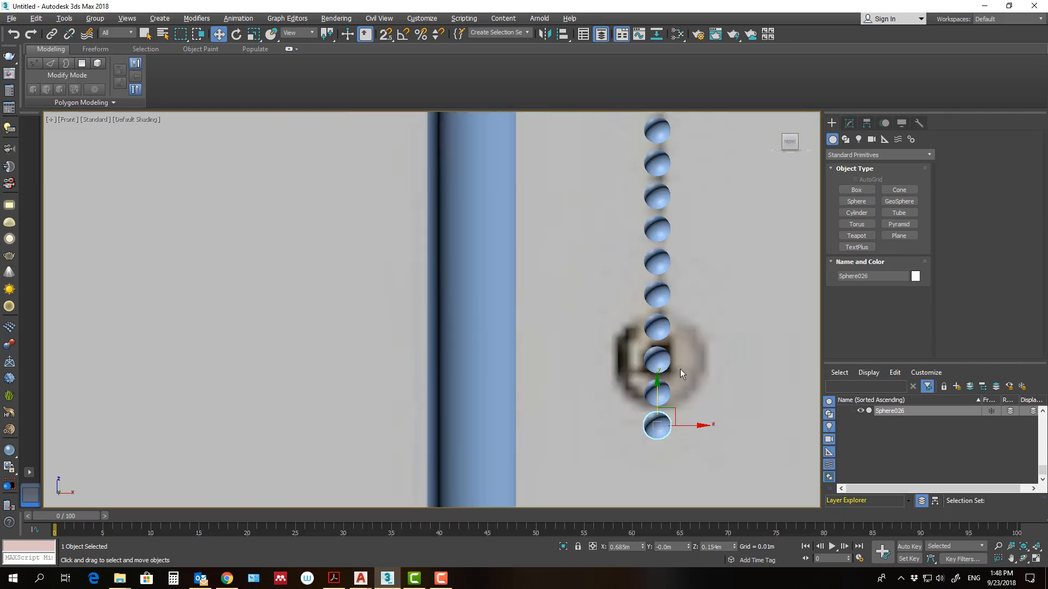
click(670, 334)
key(Delete)
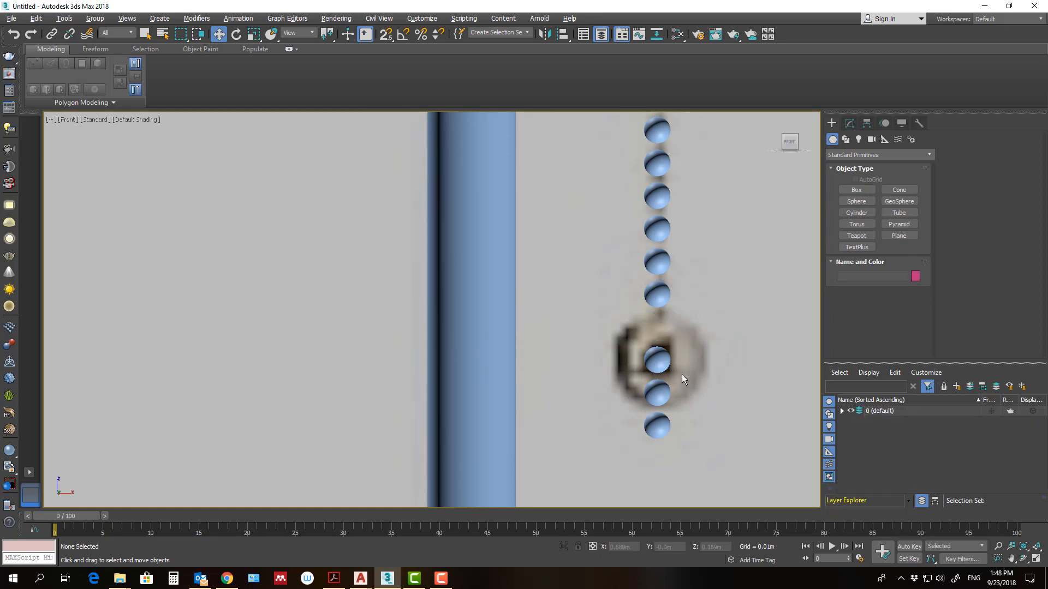
drag(644, 437, 676, 382)
key(Delete)
Make the sphere at the chain's end unique and enlarge its radius to 0.005 m to match the end ball.
click(665, 366)
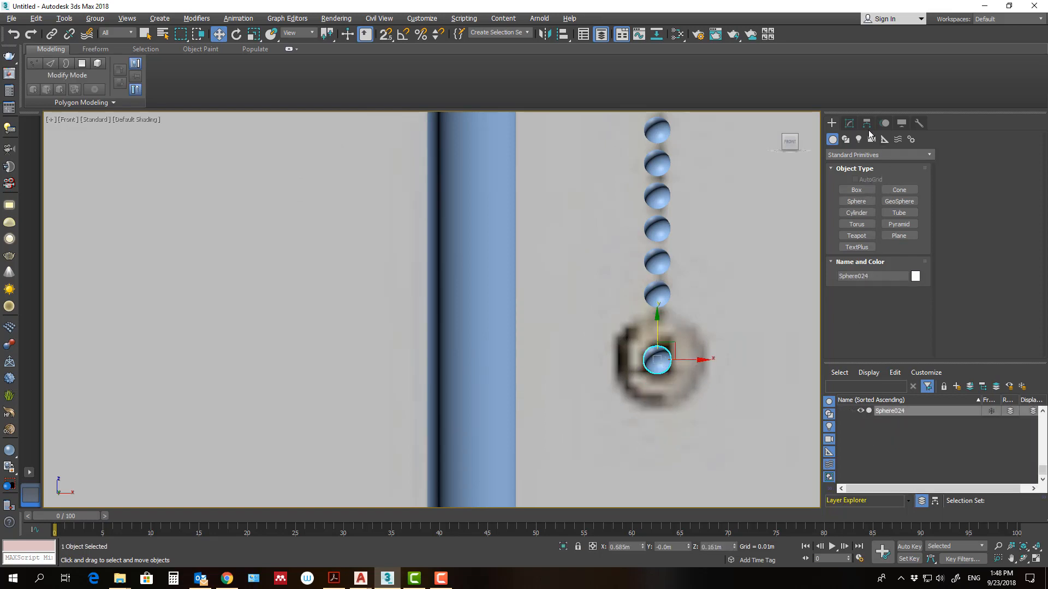
click(849, 123)
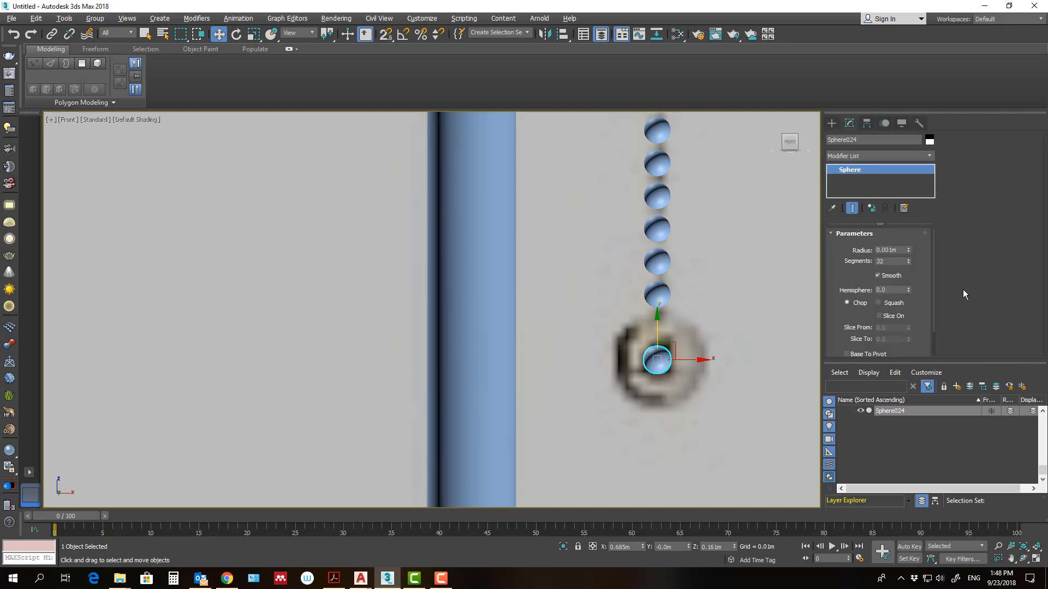
click(872, 210)
drag(909, 250, 888, 100)
Select all the pull-chain spheres including the end ball and group them under the name Handle.
scroll(540, 377, down, 3)
scroll(622, 328, down, 3)
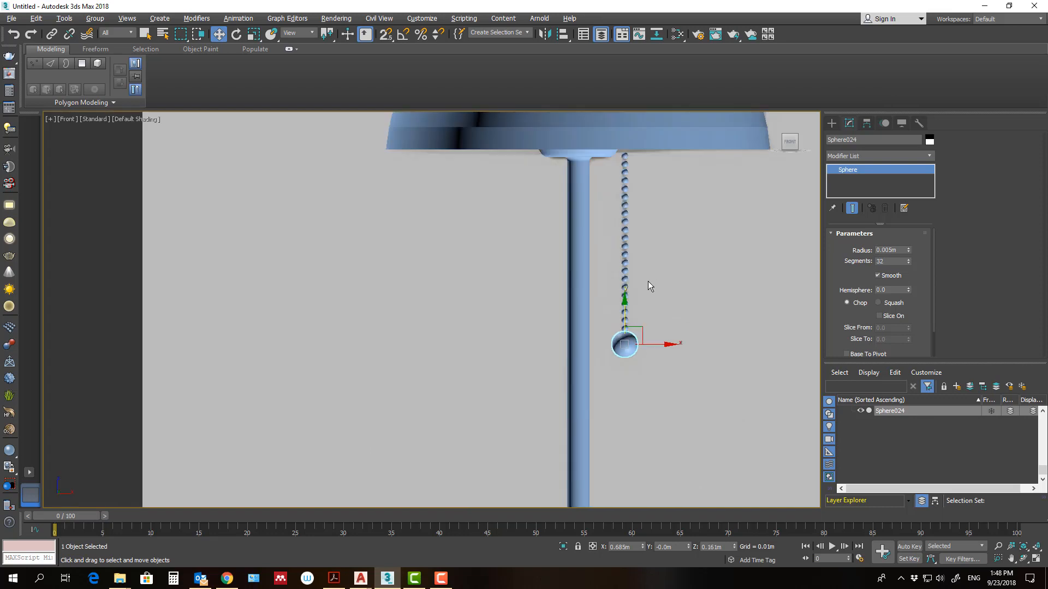
drag(636, 155, 622, 391)
shift+drag(663, 256, 691, 263)
right_click(693, 263)
middle_drag(561, 249, 574, 317)
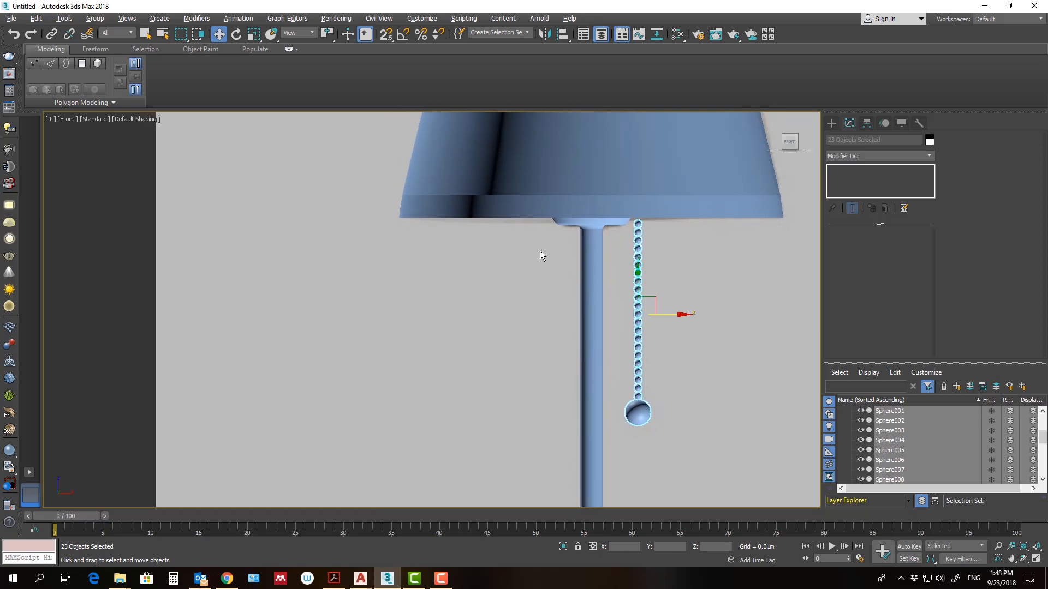
click(95, 18)
click(98, 35)
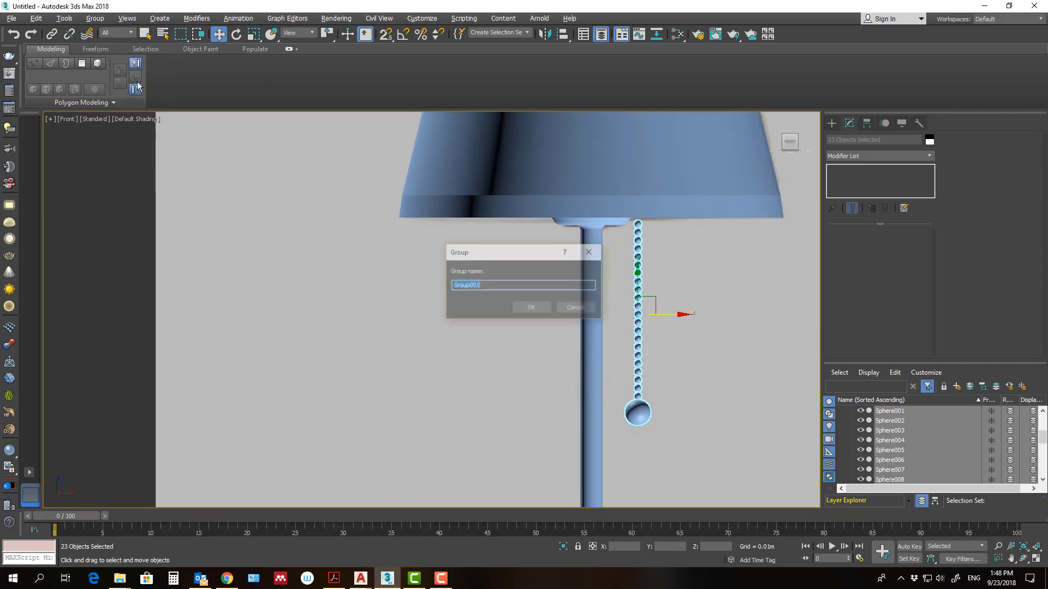
text(Hand)
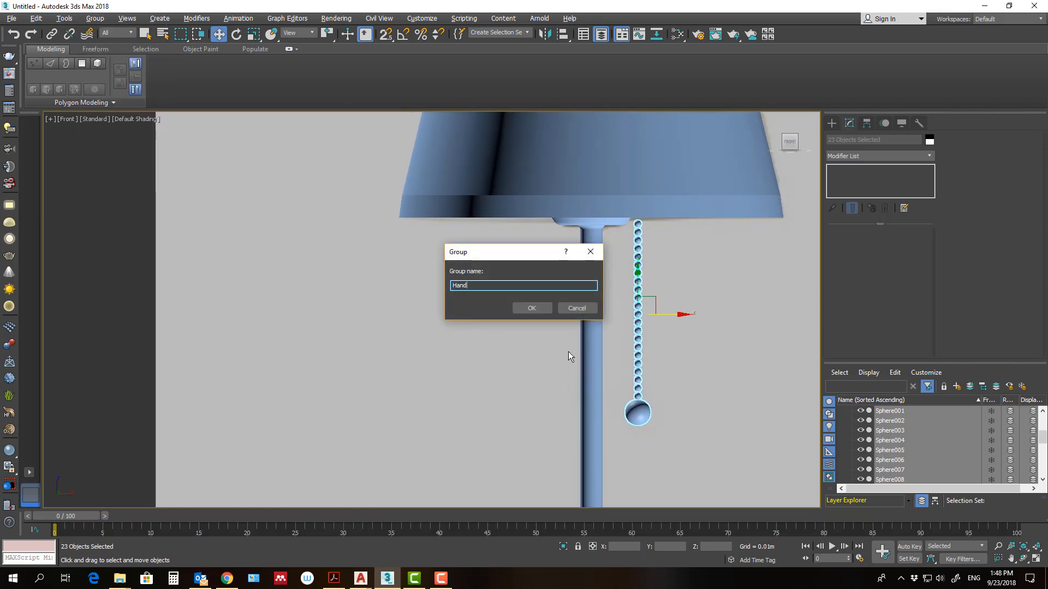
text(le)
key(Return)
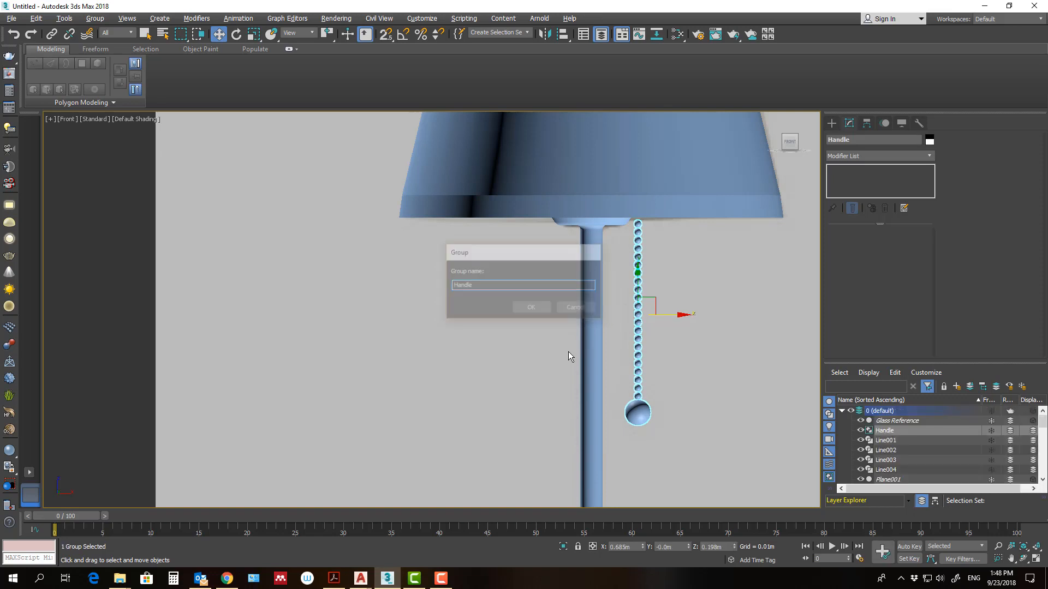
Group the pull chain with the lamp's lathed stem and shade under the name Table lamp.
ctrl+click(593, 283)
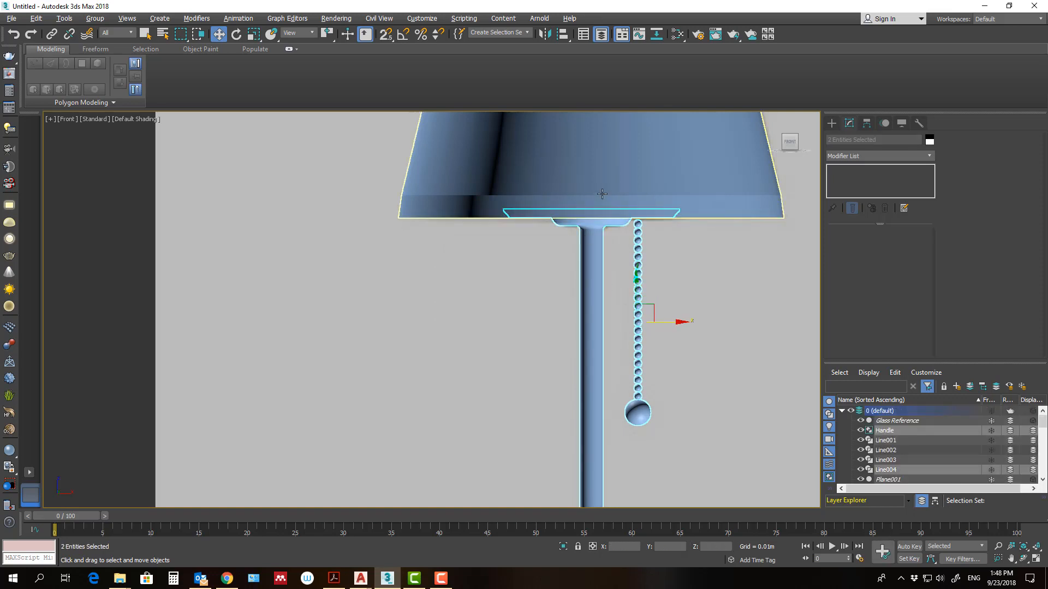
ctrl+click(594, 187)
click(96, 18)
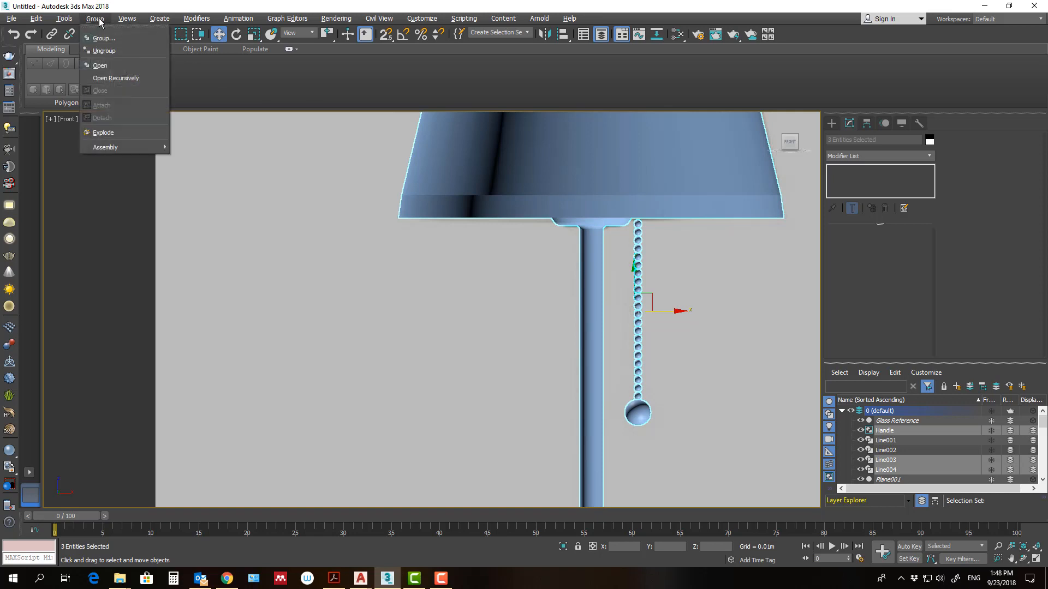
click(115, 41)
text(Tab)
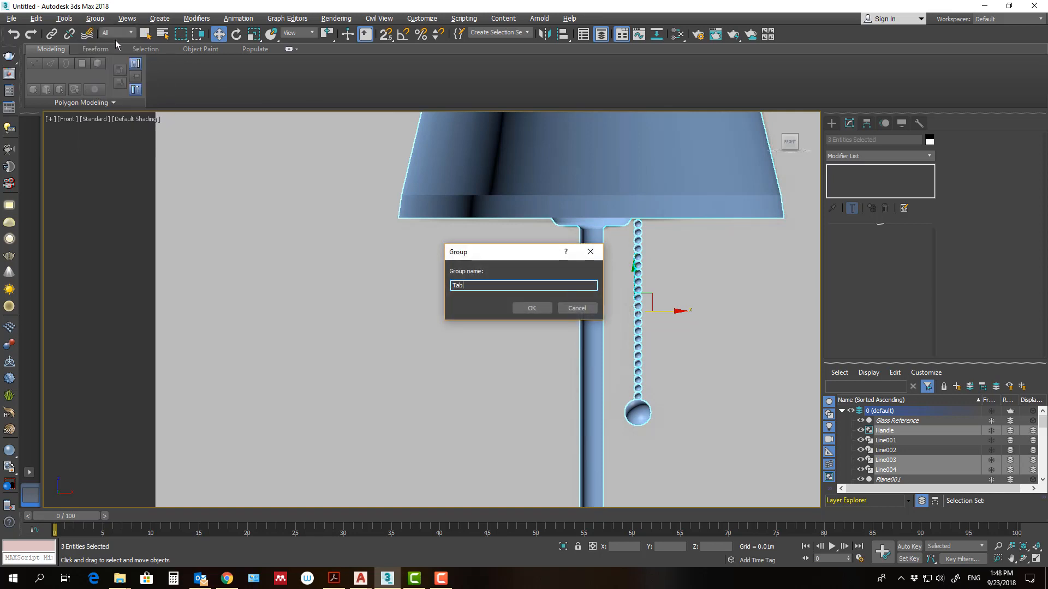
text(le lamp)
key(Return)
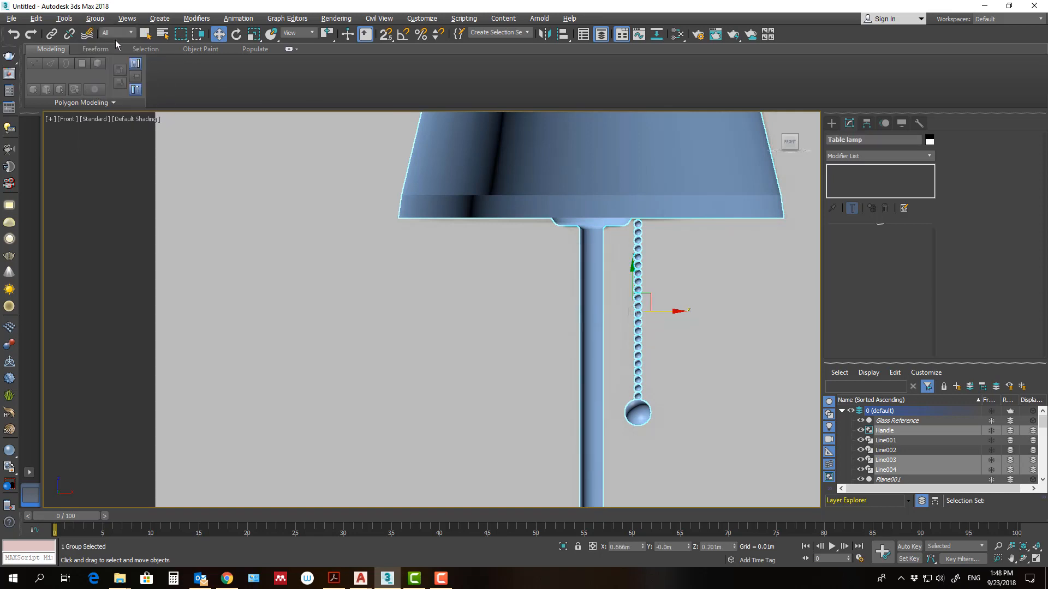
Save the scene as a 3ds Max file named Lathe in the project's scenes folder.
scroll(575, 302, down, 6)
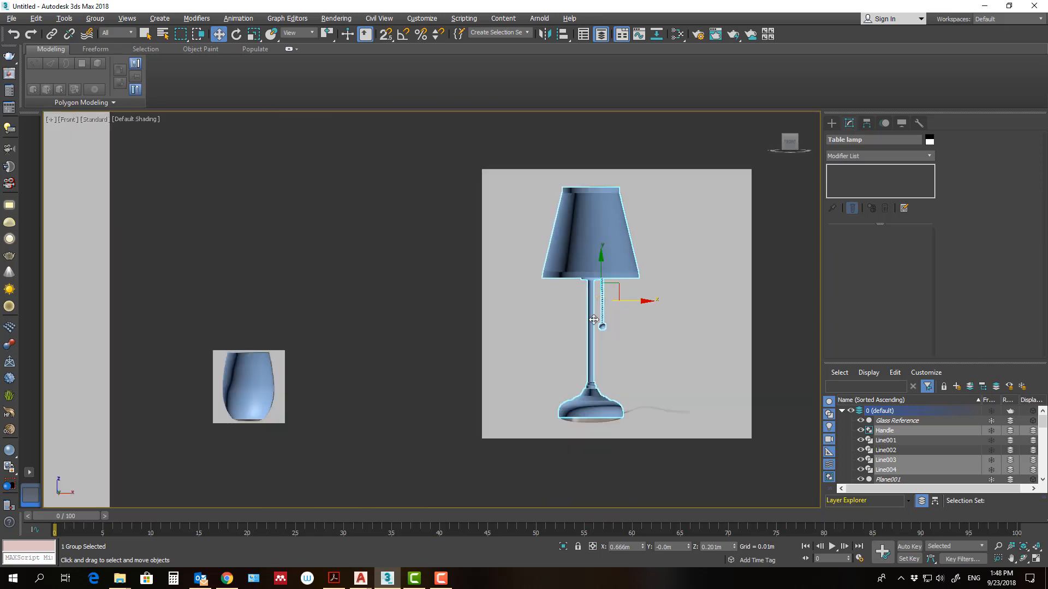
scroll(503, 378, down, 3)
middle_drag(503, 378, 553, 353)
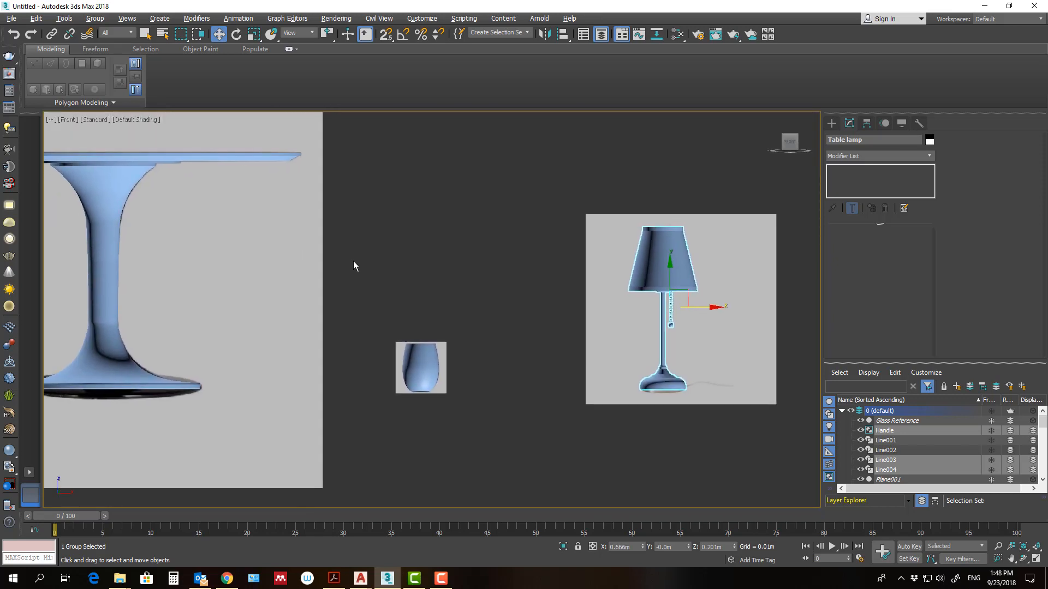
click(11, 18)
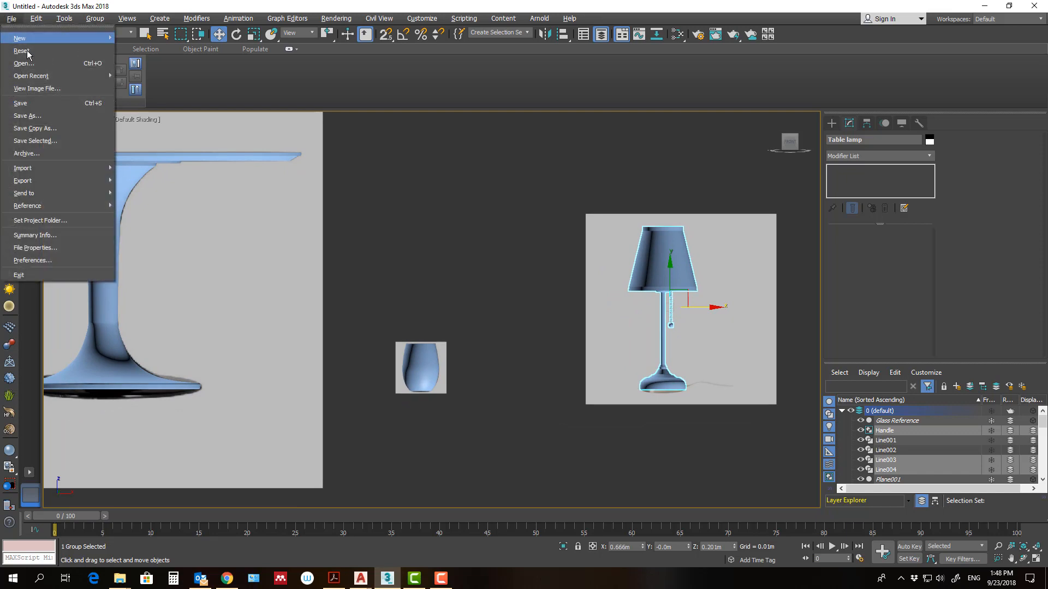
click(41, 115)
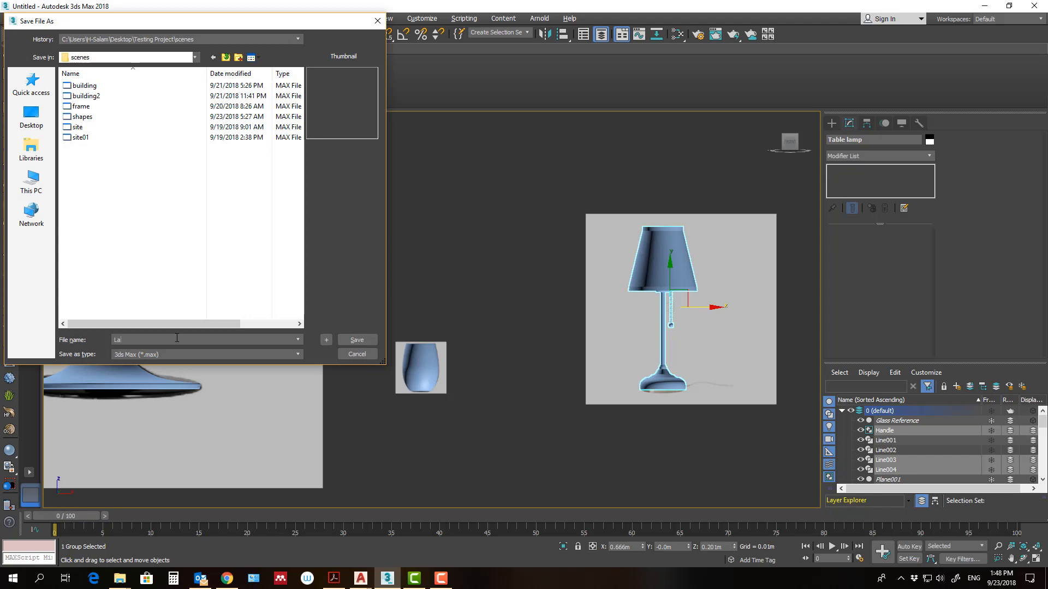
key(Return)
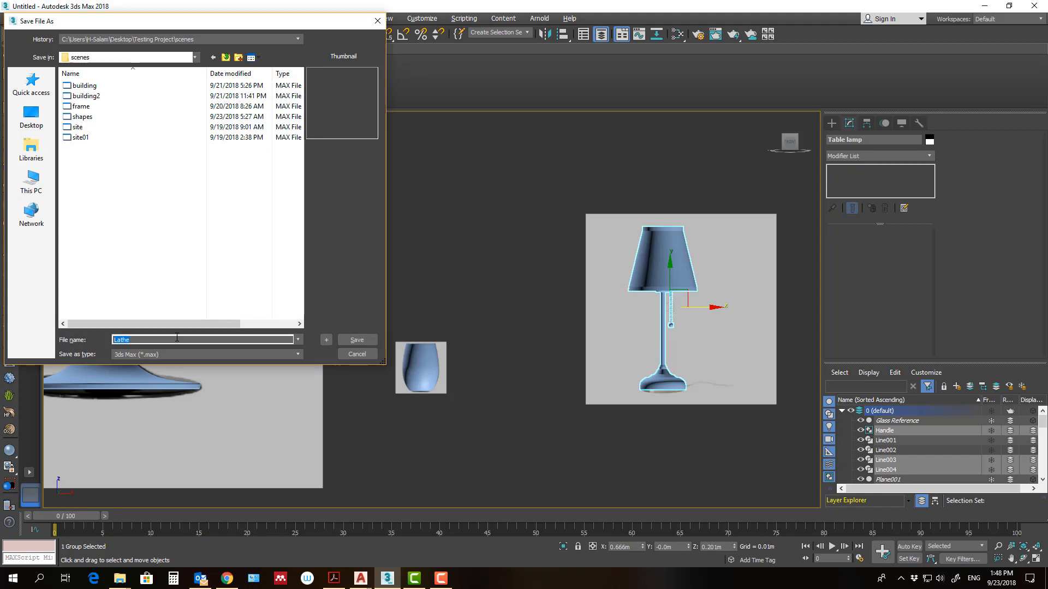